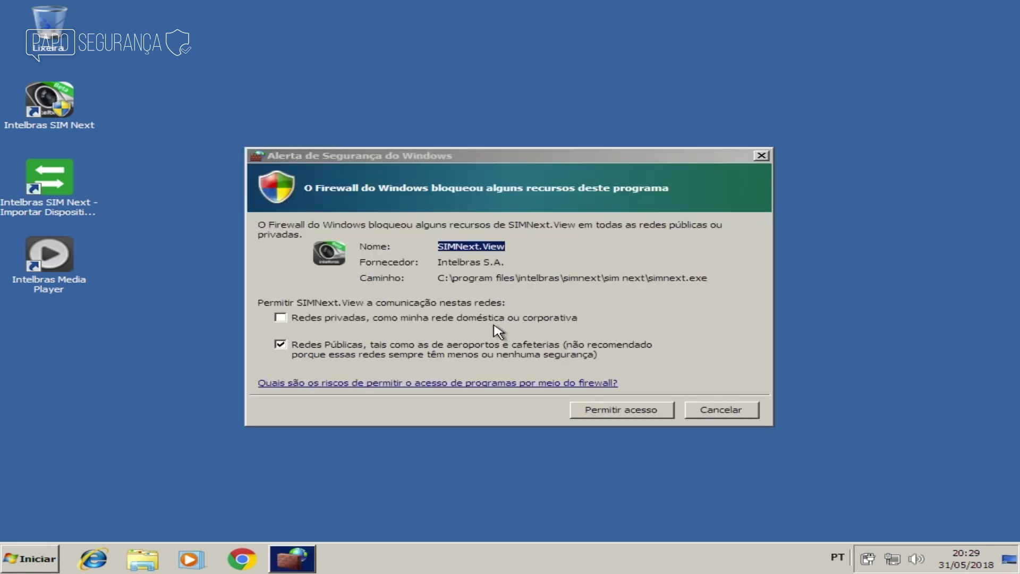
Step: Allow SIMNext.View through the Windows firewall on both private and public networks
left_click(385, 319)
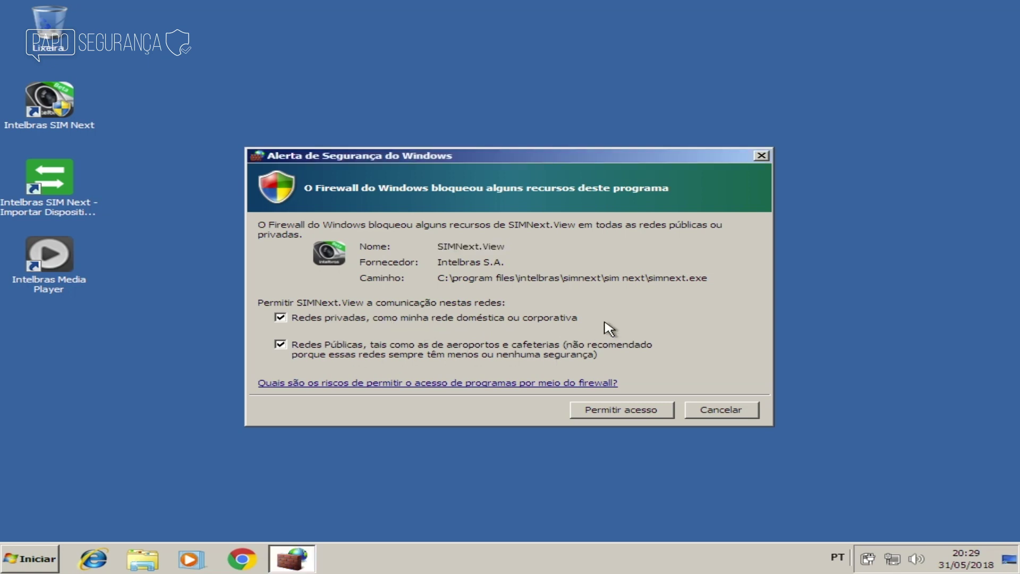
left_click(642, 415)
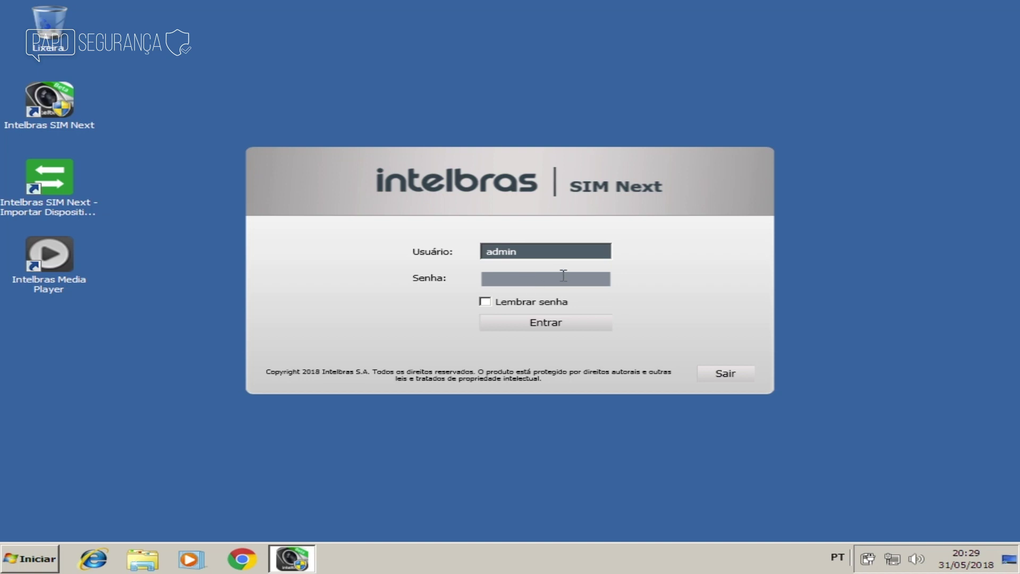
Step: Enter the administrator password and log in to SIM Next
type("adm")
left_click(566, 324)
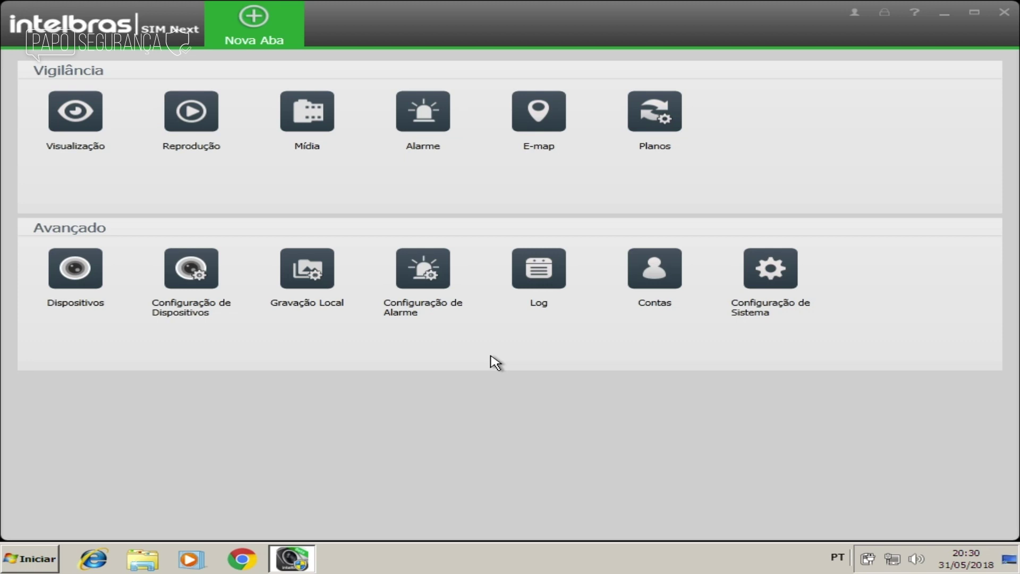
Step: Scan the network from Dispositivos, finding no devices, and close the Intelbras Cloud login unused
left_click(82, 285)
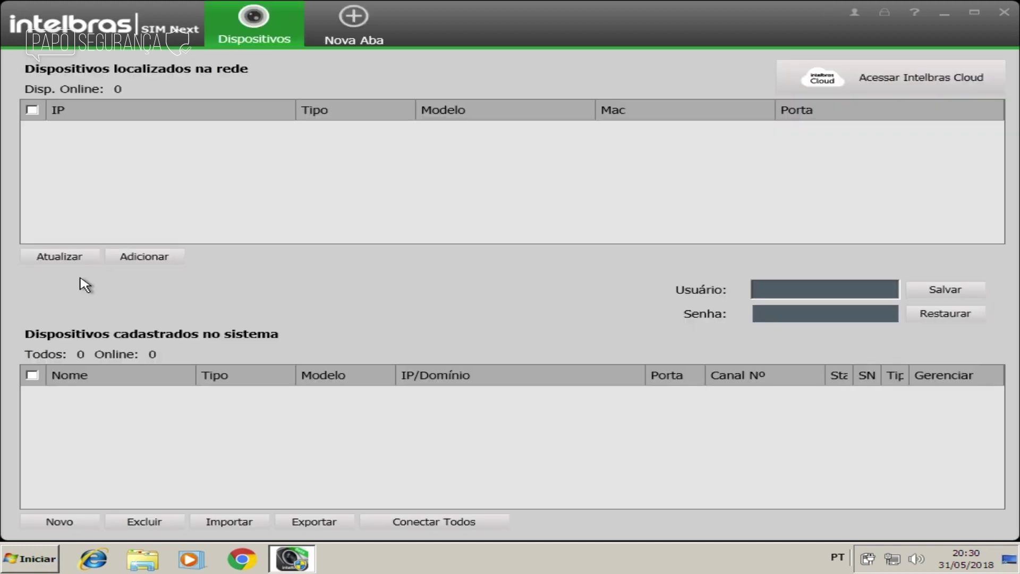
left_click(96, 257)
left_click(888, 80)
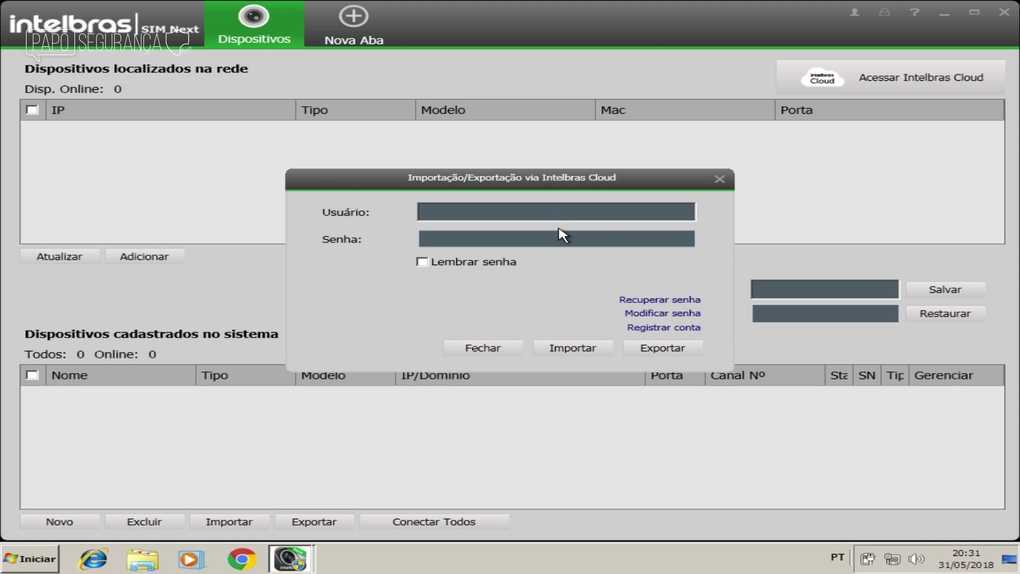
left_click(501, 210)
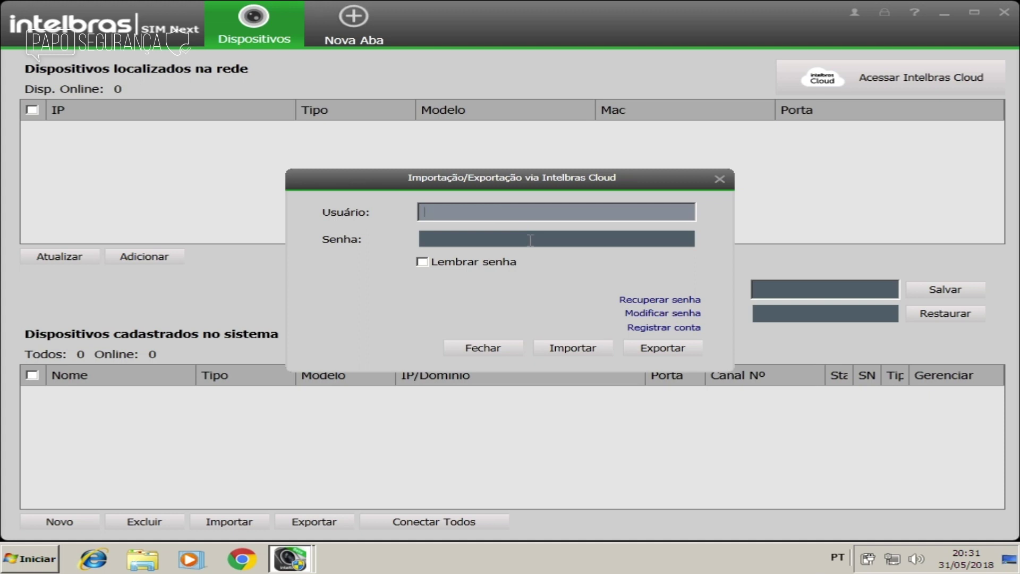
left_click(720, 180)
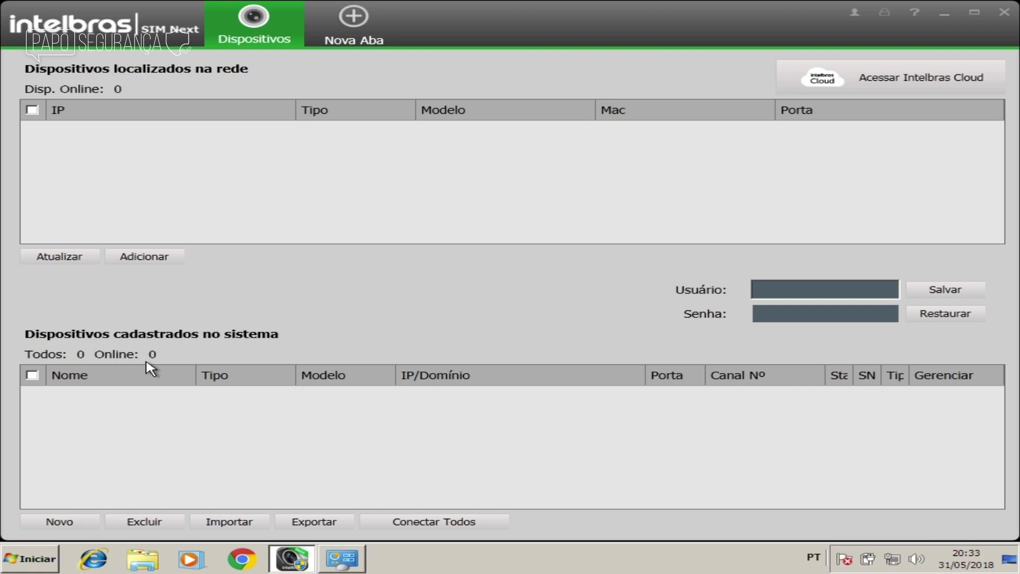
Step: Start a new device teste at 10.0.0.102, filling in the DVR's username and password
left_click(79, 523)
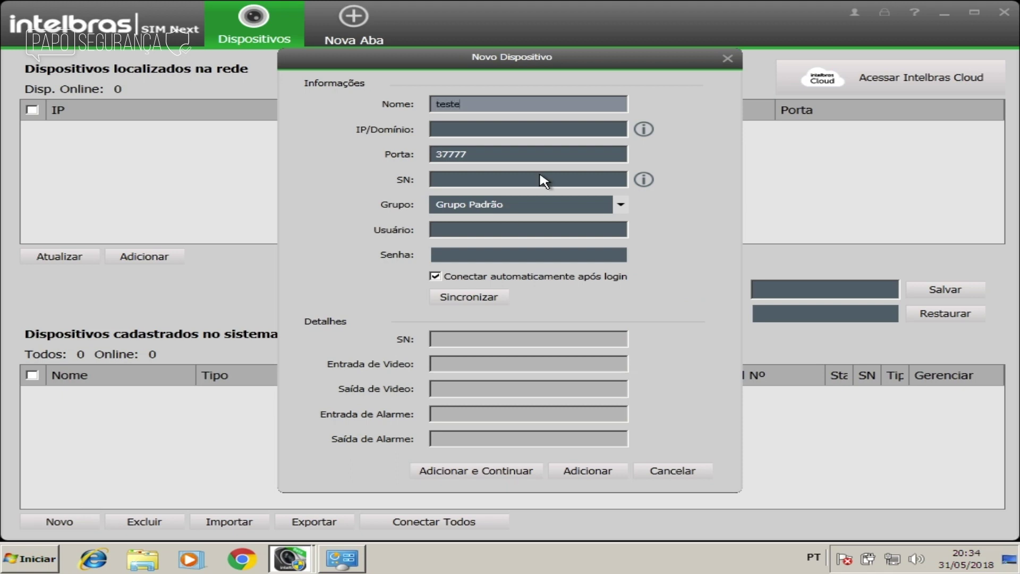
key("Tab")
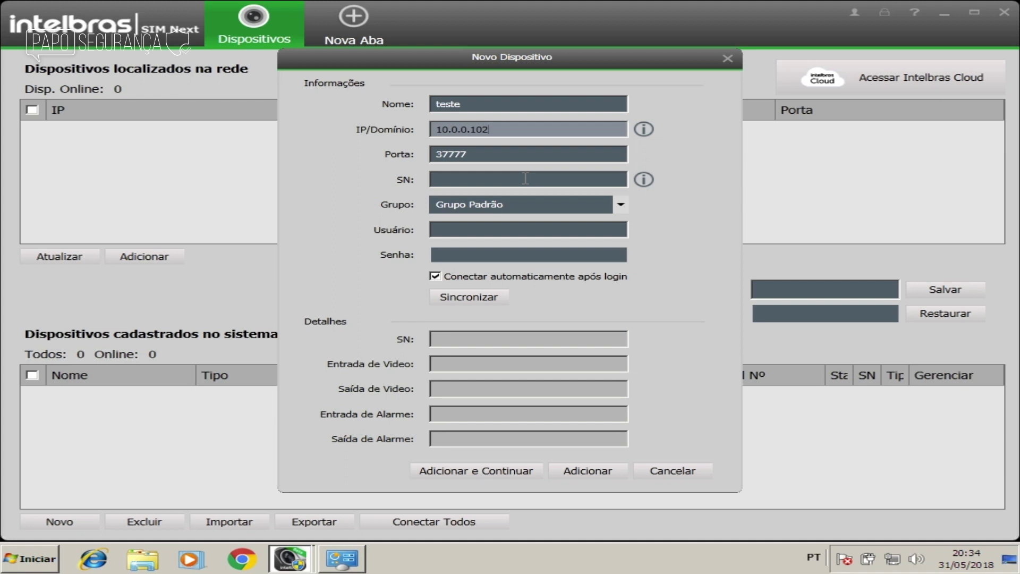
left_click(513, 228)
type("admin")
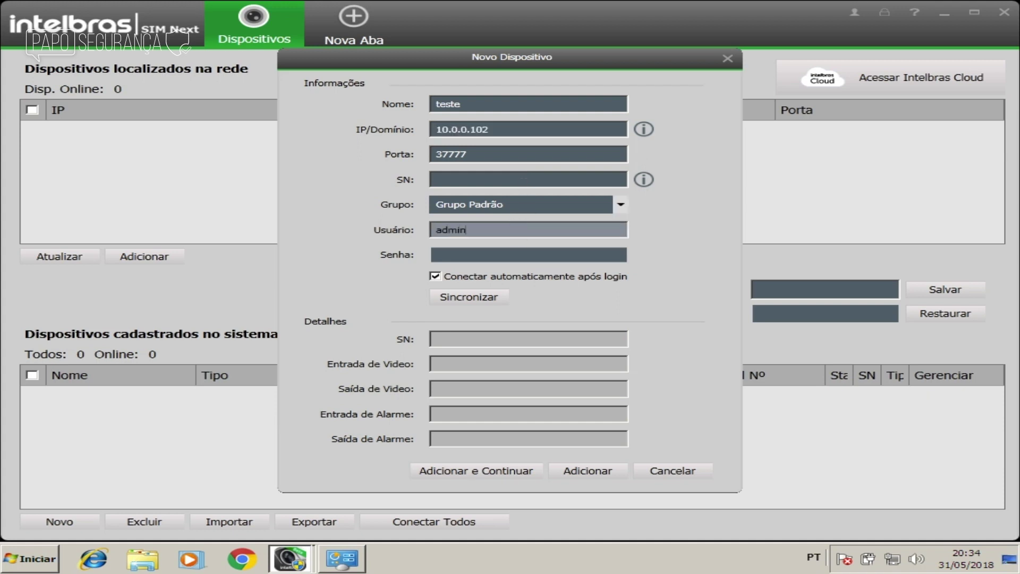
key("Tab")
type("admin123456")
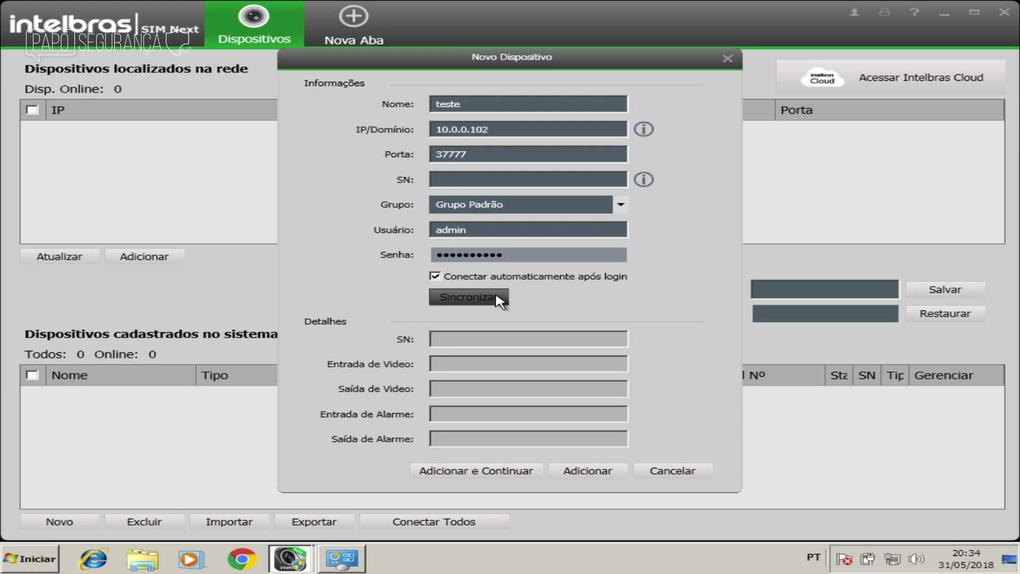
Step: Sync the DVR details, add device teste, and confirm the added and wrong-time messages
left_click(477, 298)
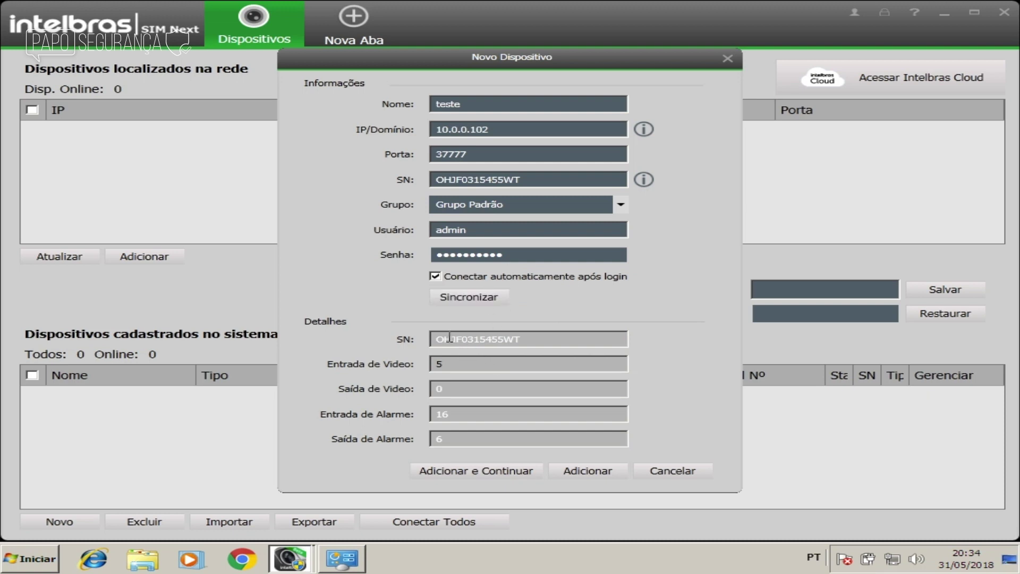
double_click(486, 339)
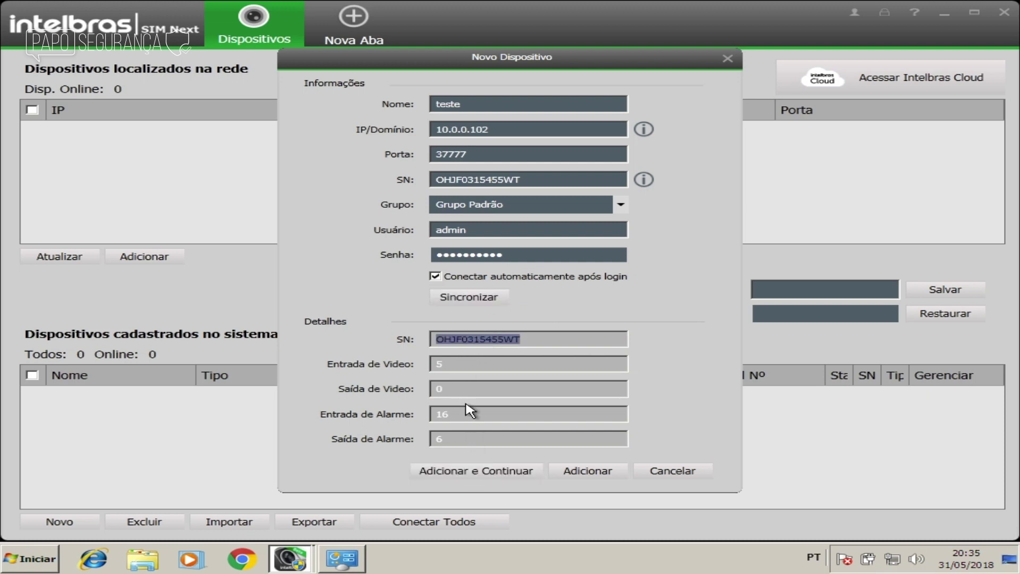
left_click(570, 471)
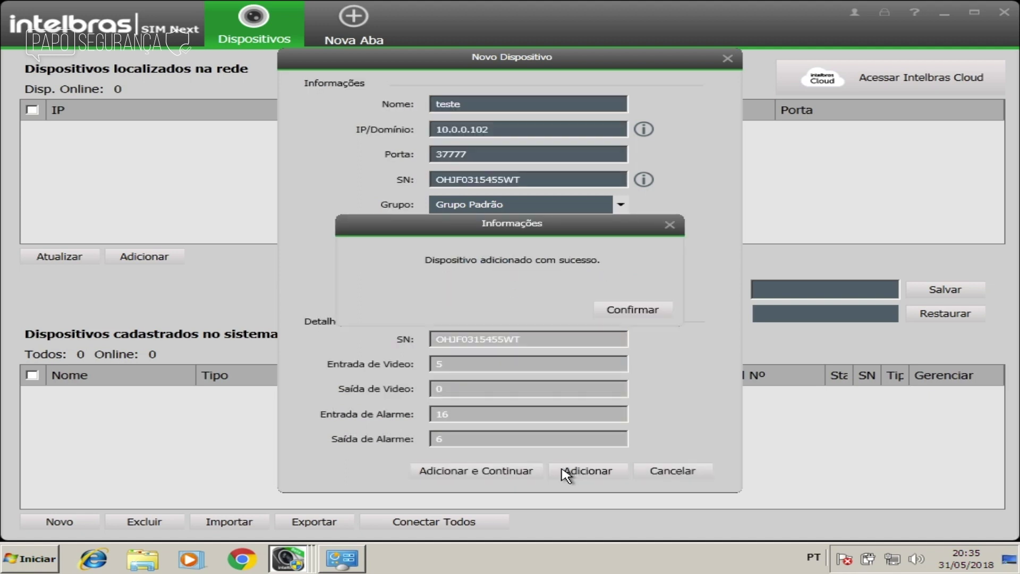
left_click(641, 311)
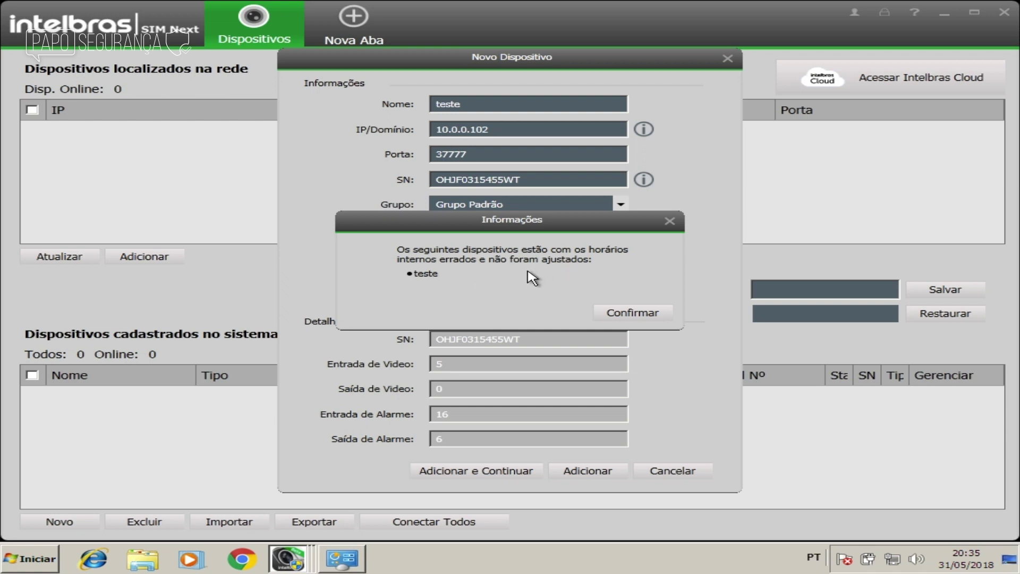
left_click(618, 318)
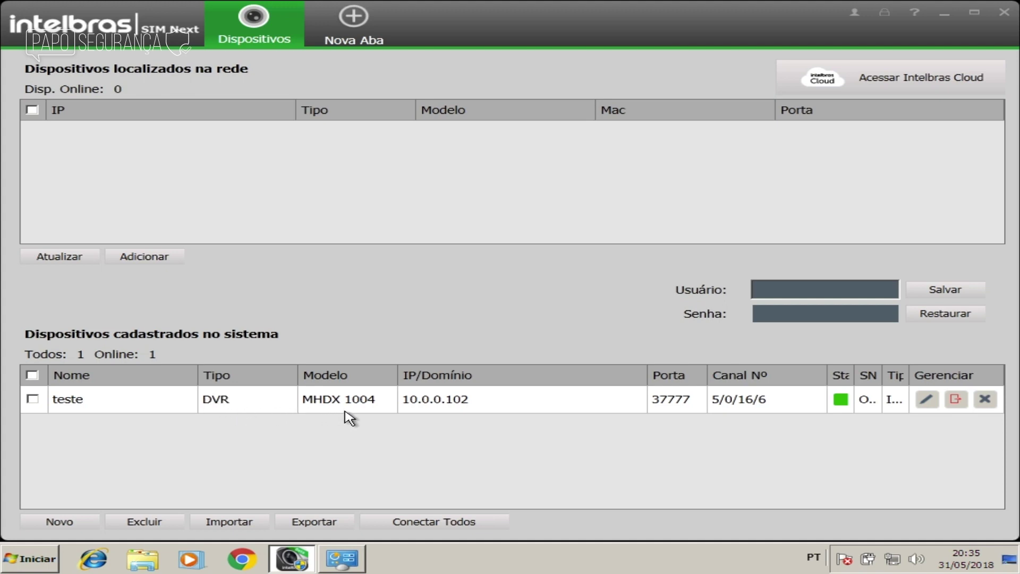
Step: Rename device teste to TESTE DVR INTELBRAS, confirm both popups, and close Dispositivos
left_click(465, 407)
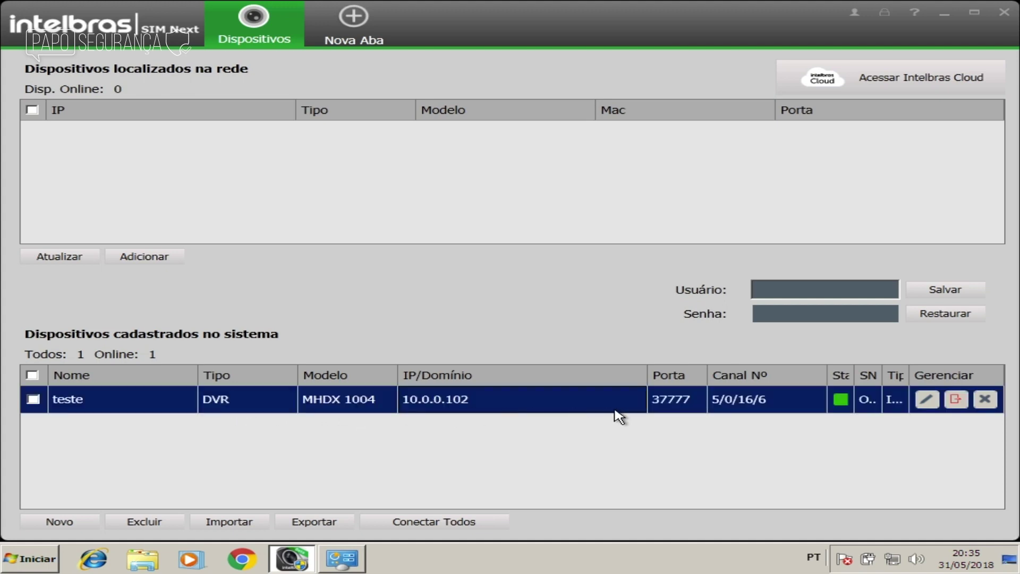
left_click(673, 409)
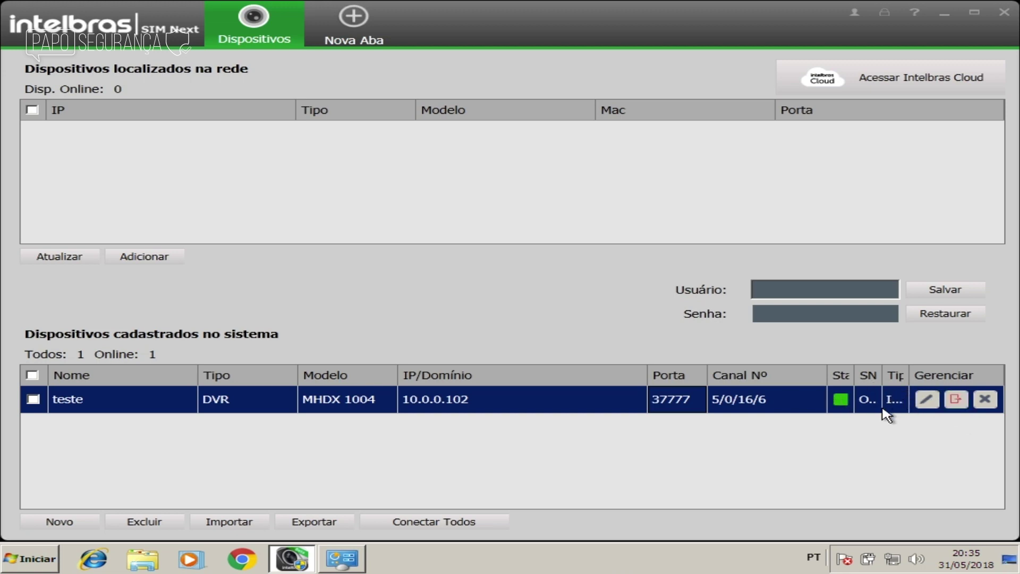
left_click(927, 400)
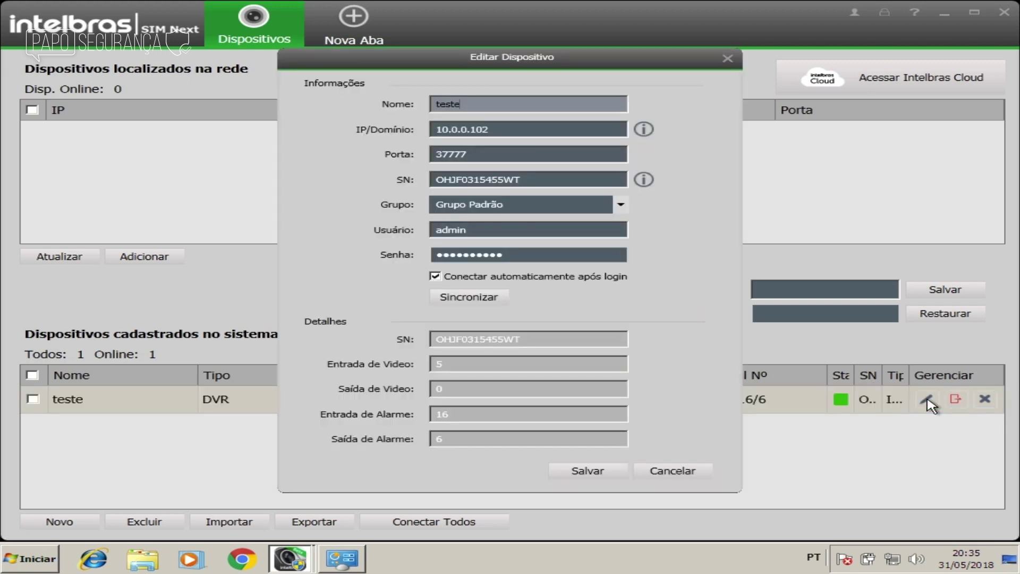
double_click(512, 102)
type("TESTE DVR INTELBRAS")
left_click(590, 471)
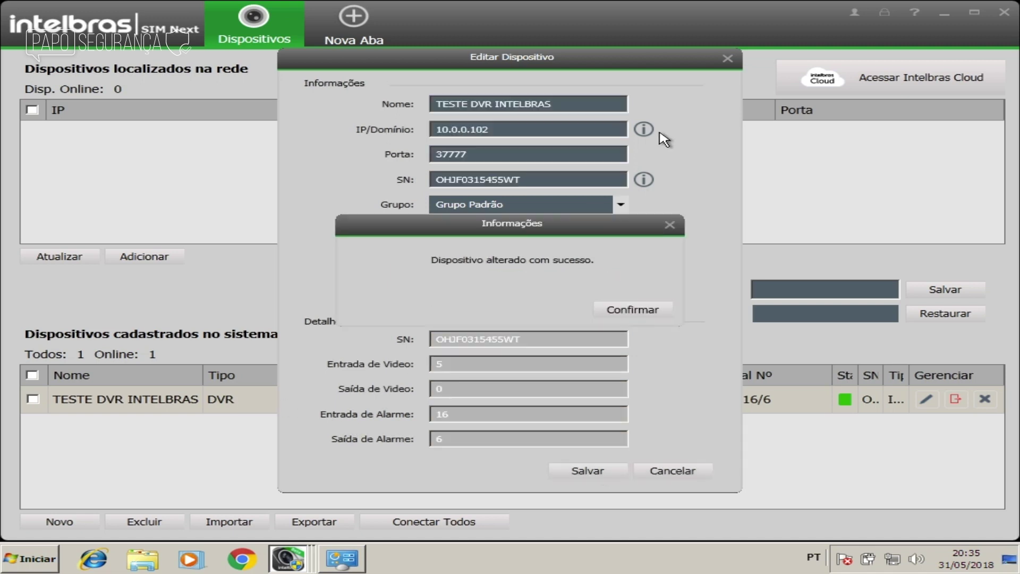
left_click(631, 311)
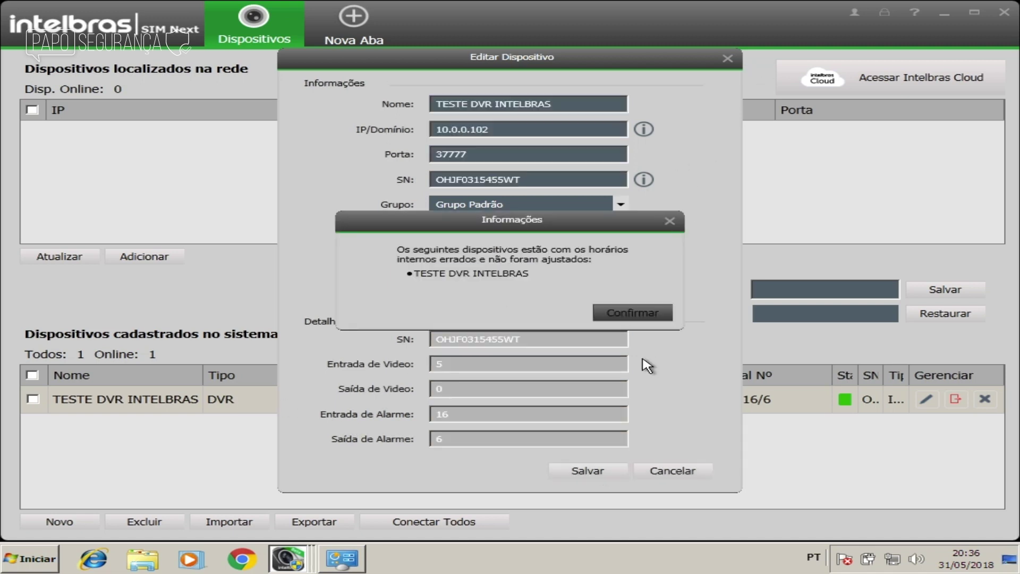
left_click(637, 319)
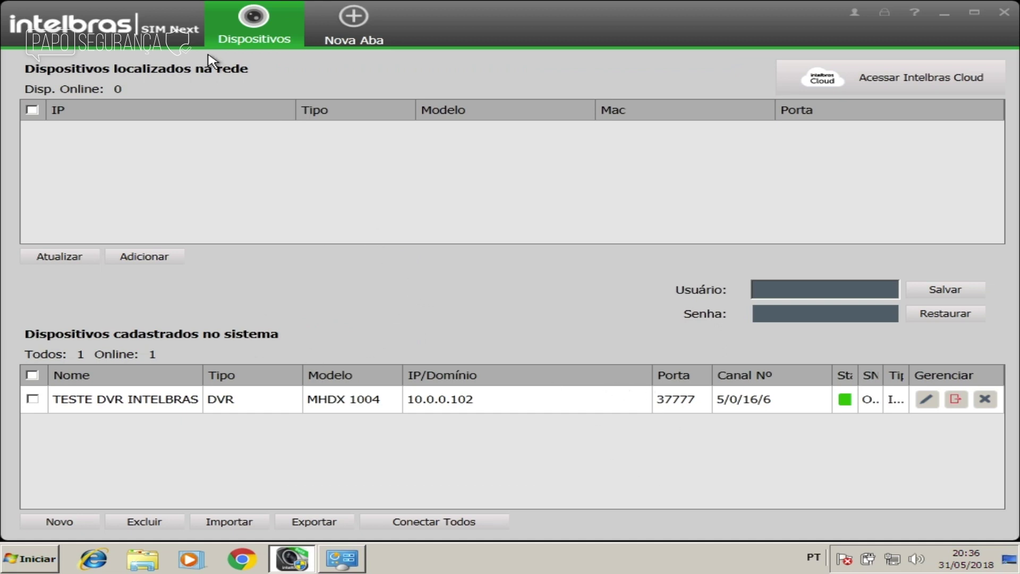
left_click(296, 8)
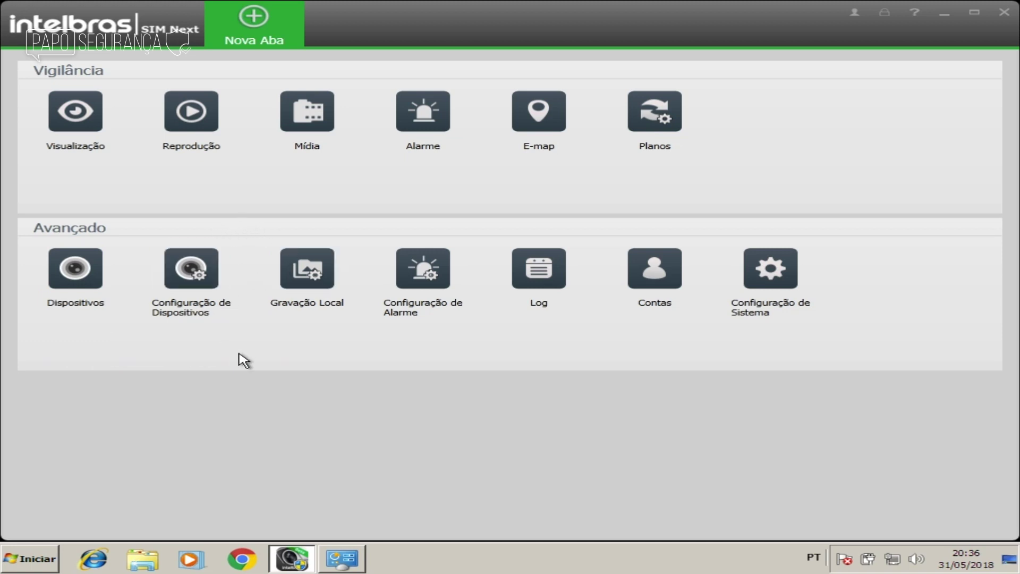
Step: Show the Rede settings of TESTE DVR INTELBRAS in Configuração de Dispositivos
left_click(198, 274)
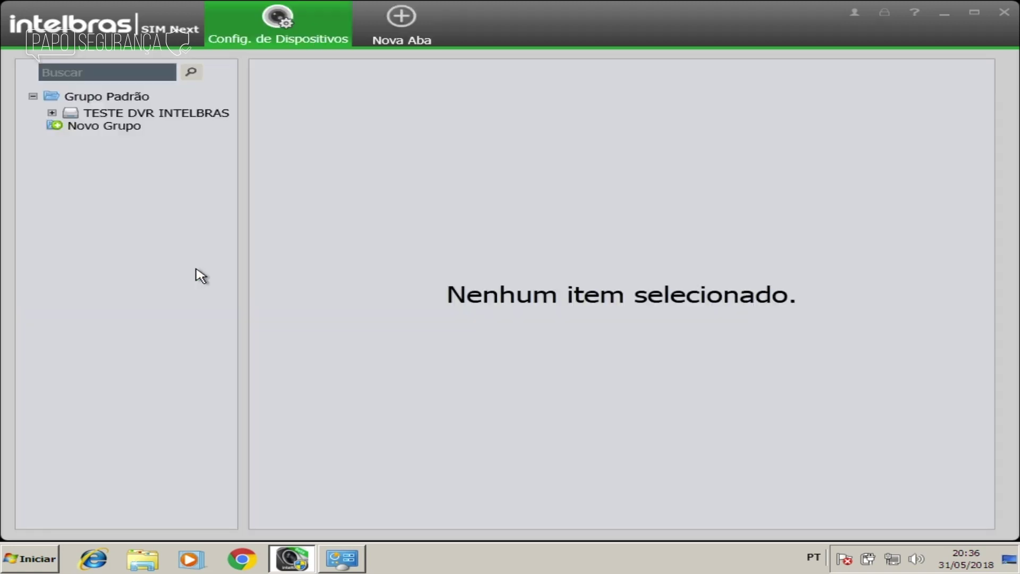
left_click(151, 113)
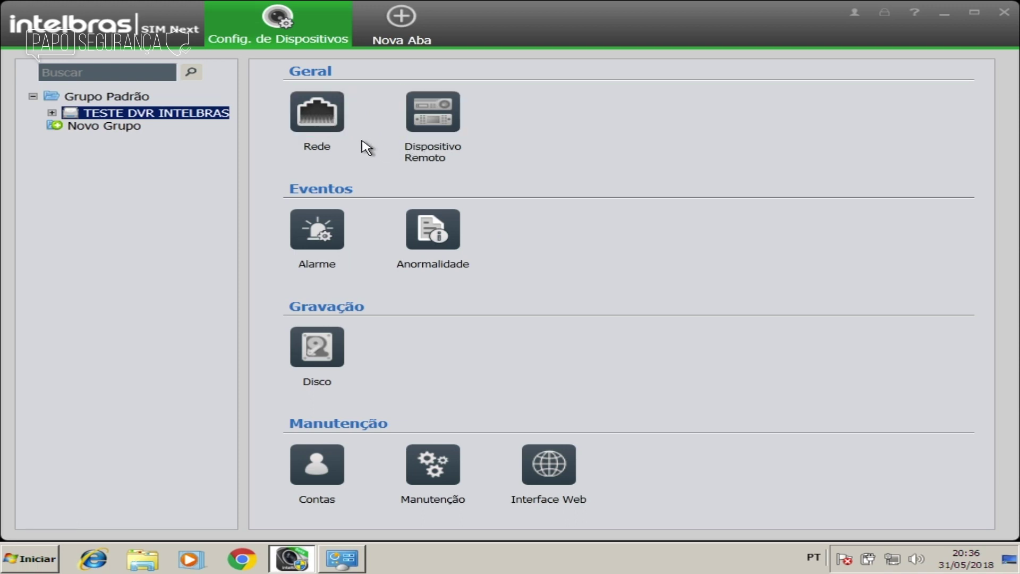
left_click(318, 116)
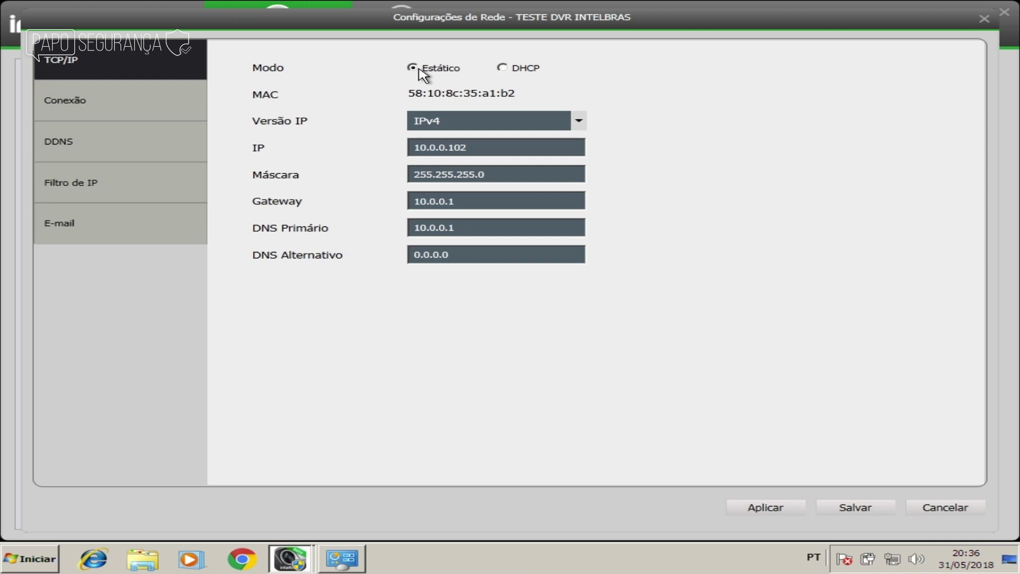
Step: Switch the DVR address mode to DHCP and check ports TCP 37777, UDP 37778, HTTP 80
left_click(504, 69)
left_click(190, 100)
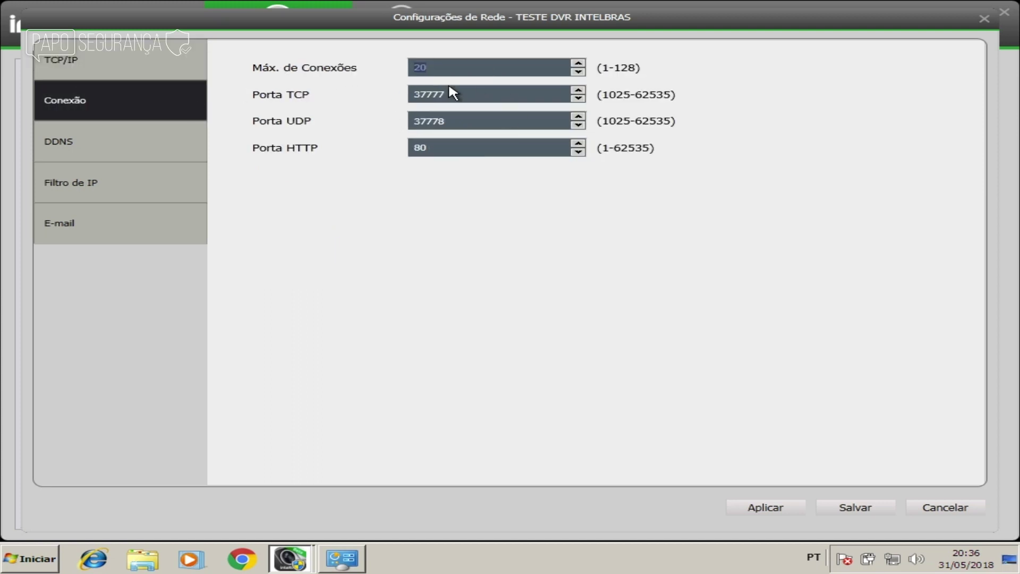
left_click(457, 93)
left_click(466, 122)
left_click(459, 147)
Step: Enable Intelbras DDNS with domain testepaposeguranca and a contact e-mail
left_click(121, 142)
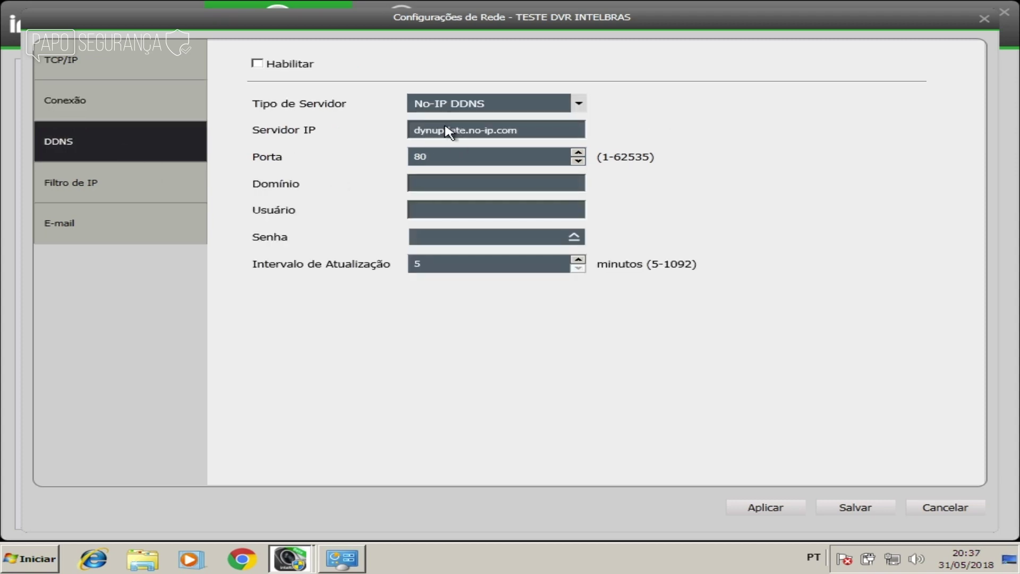
left_click(294, 68)
left_click(488, 102)
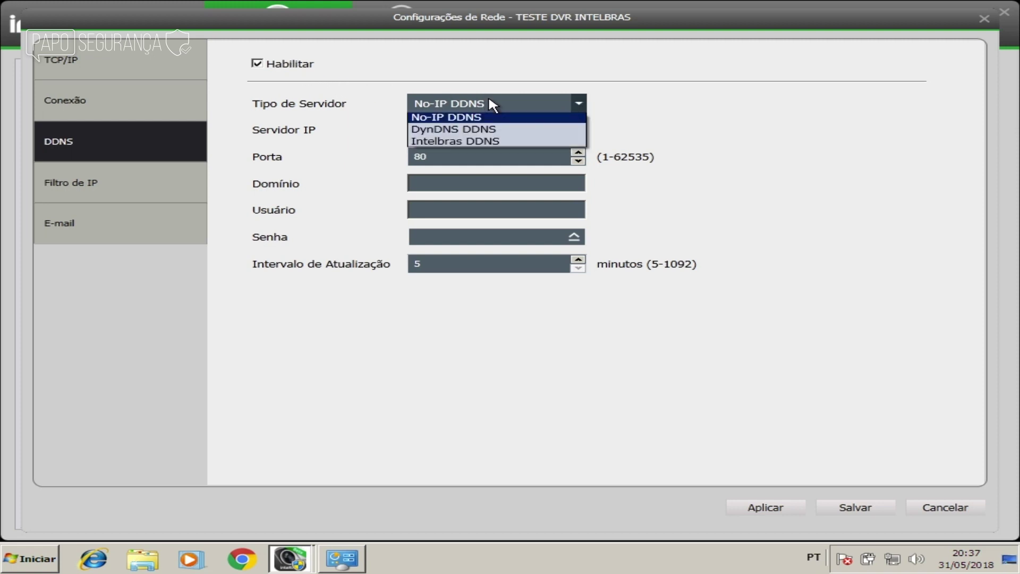
left_click(497, 143)
left_click(296, 68)
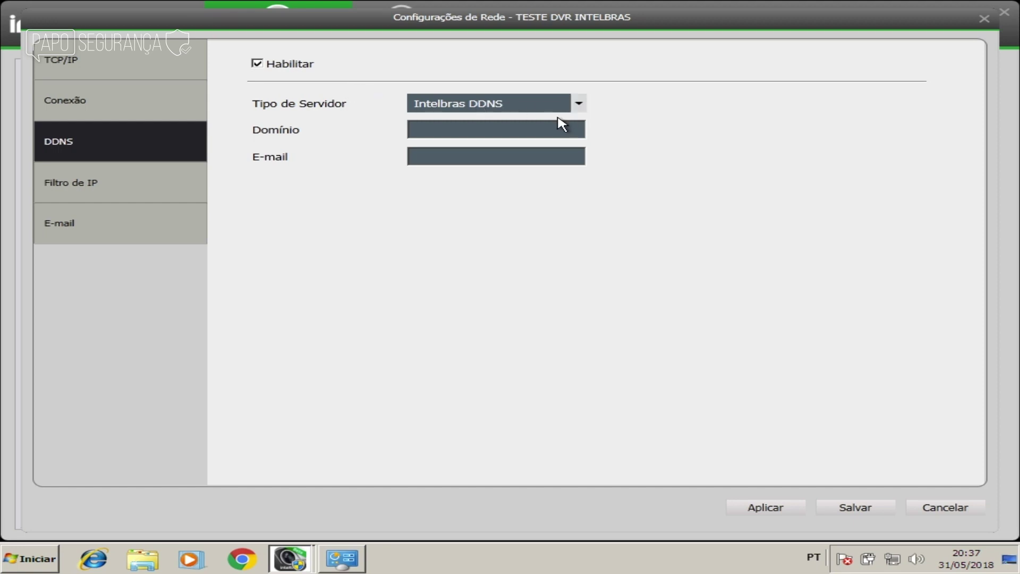
left_click(492, 130)
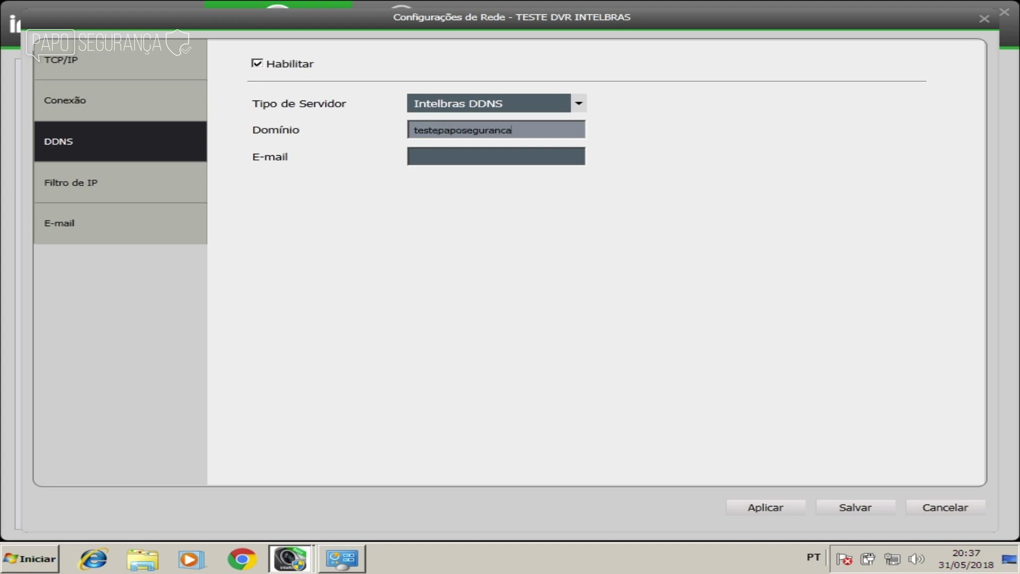
left_click(506, 156)
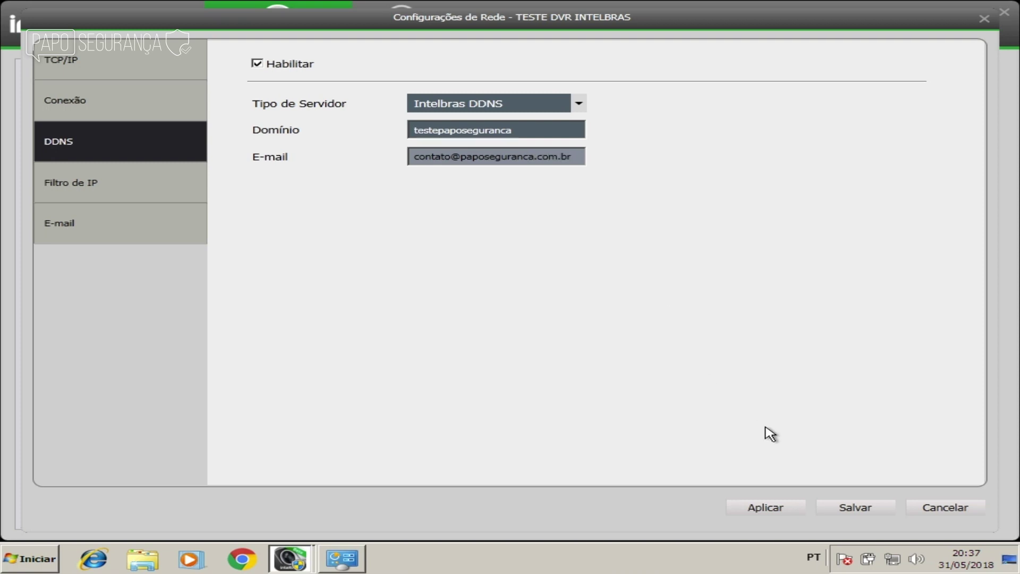
Step: Apply and save the DDNS settings, confirming both success messages
left_click(765, 509)
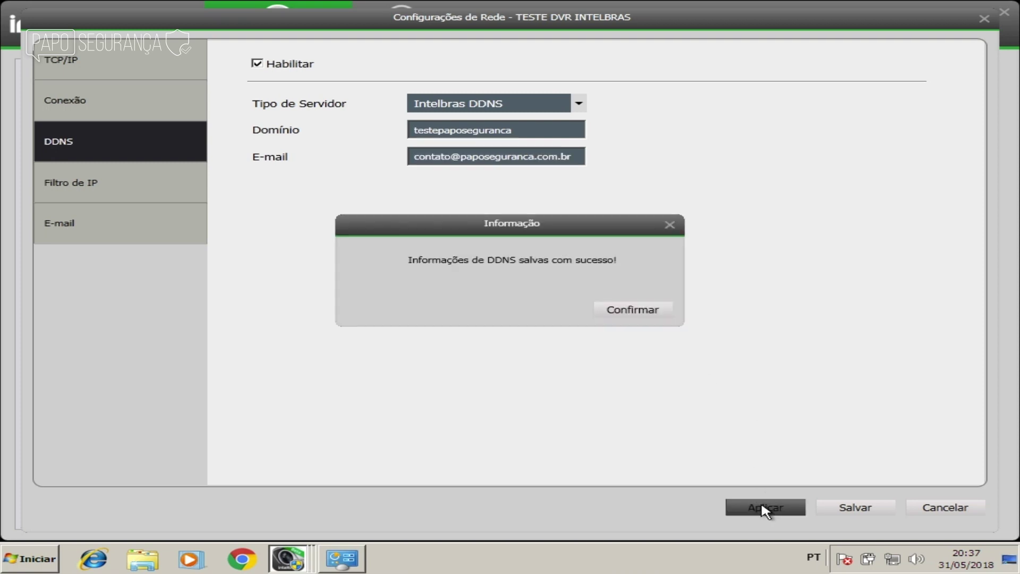
left_click(645, 310)
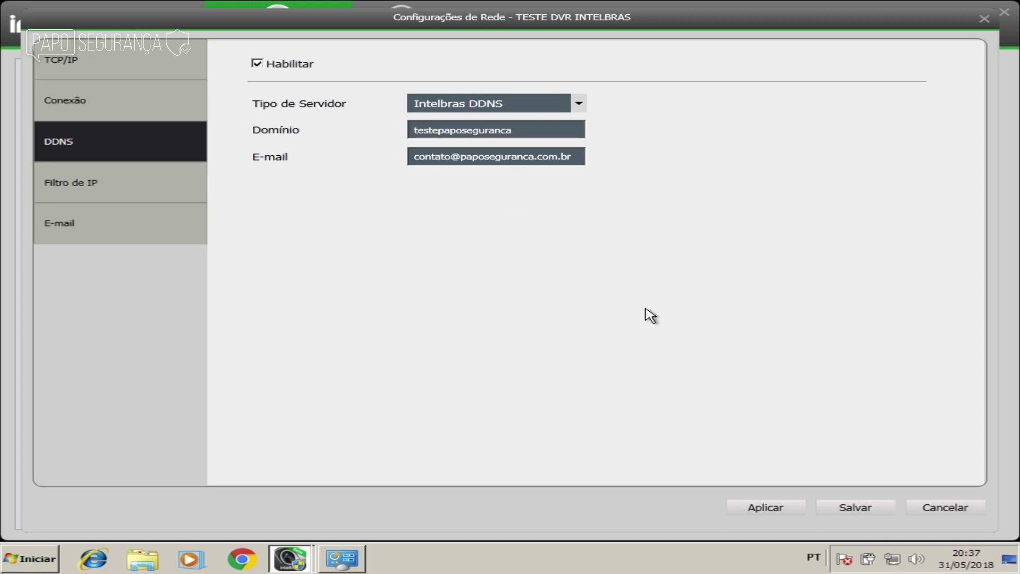
left_click(862, 511)
left_click(631, 310)
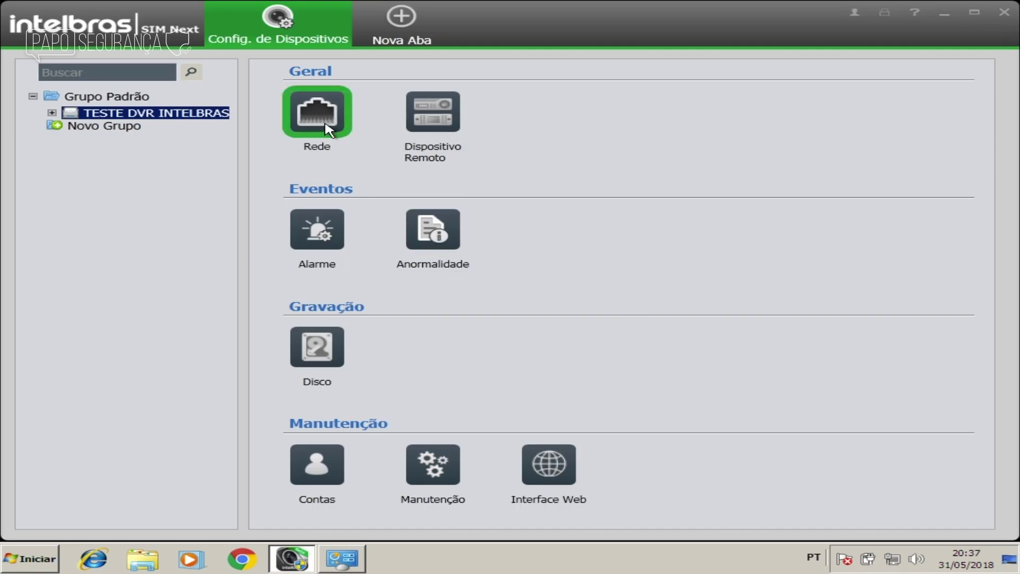
left_click(327, 129)
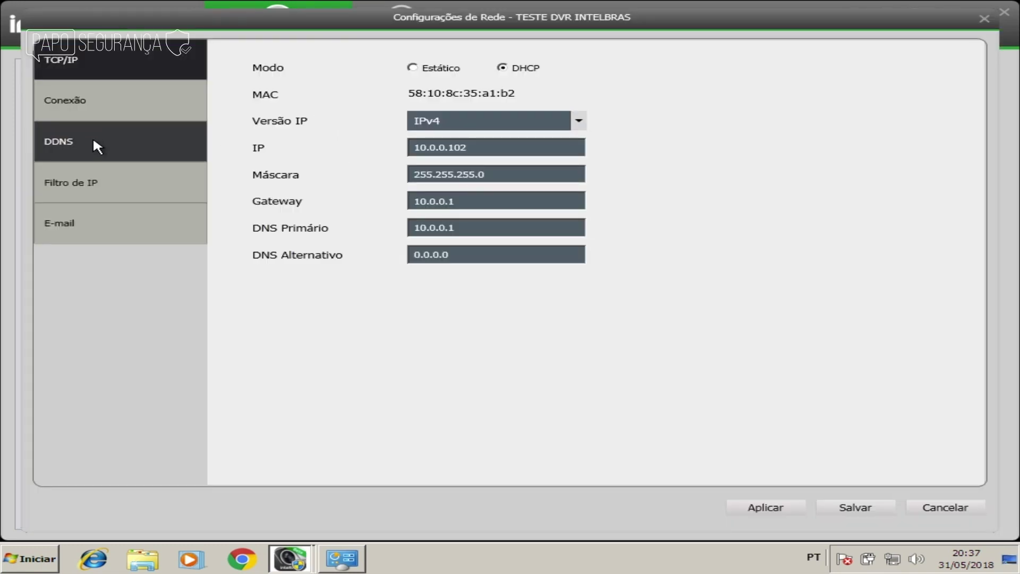
left_click(95, 144)
left_click(300, 66)
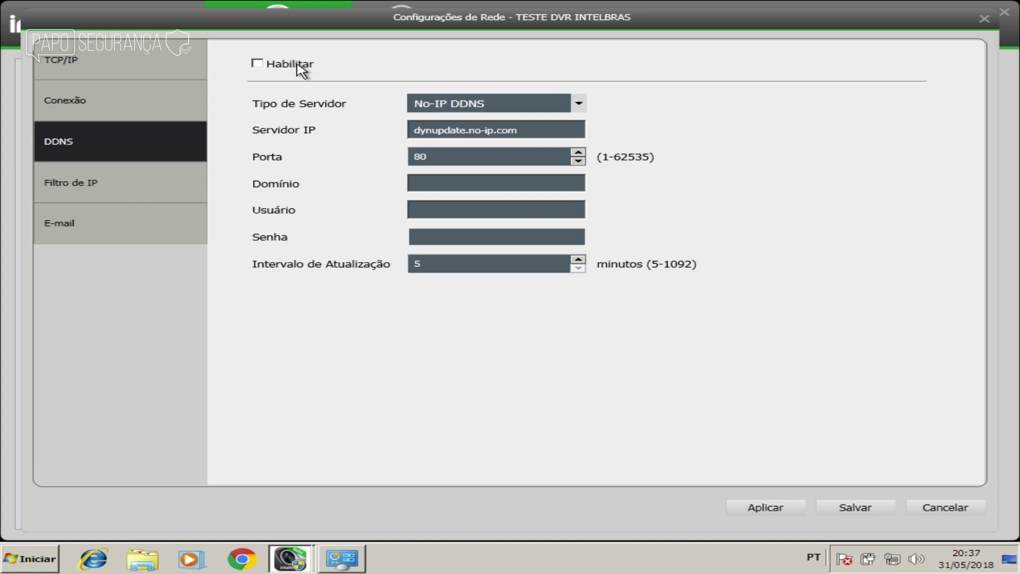
left_click(414, 103)
left_click(451, 143)
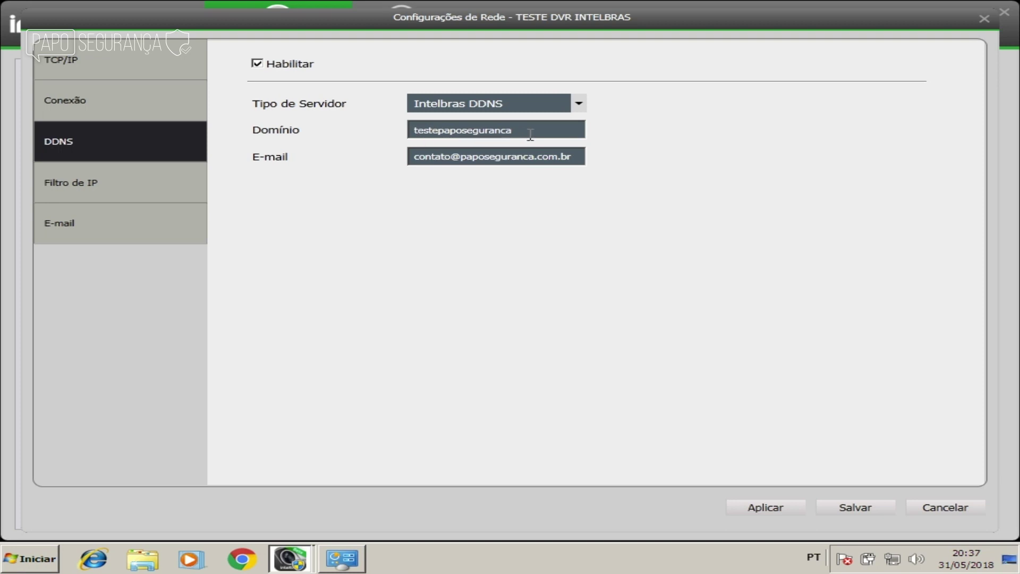
left_click(46, 187)
left_click(68, 220)
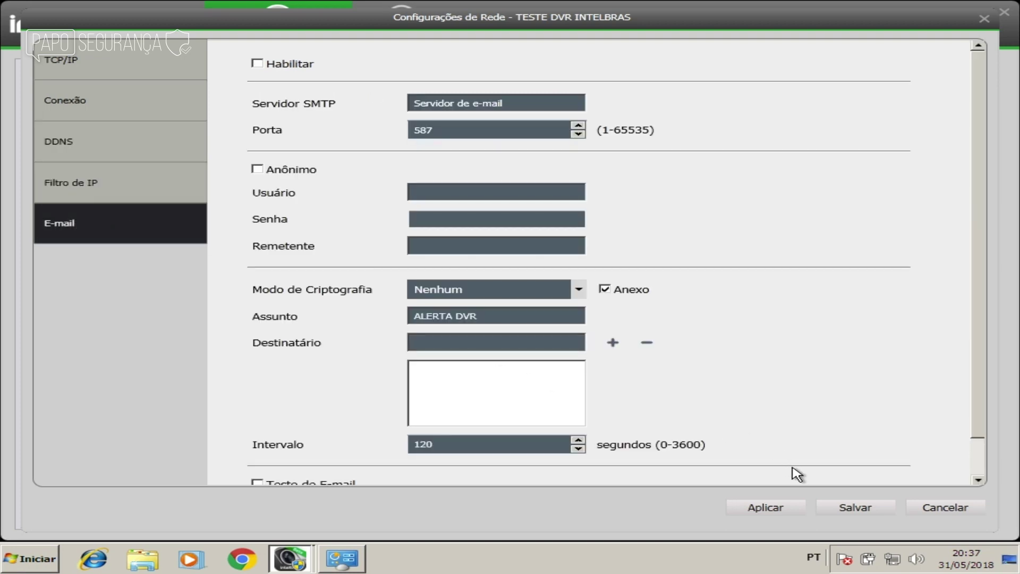
left_click(928, 514)
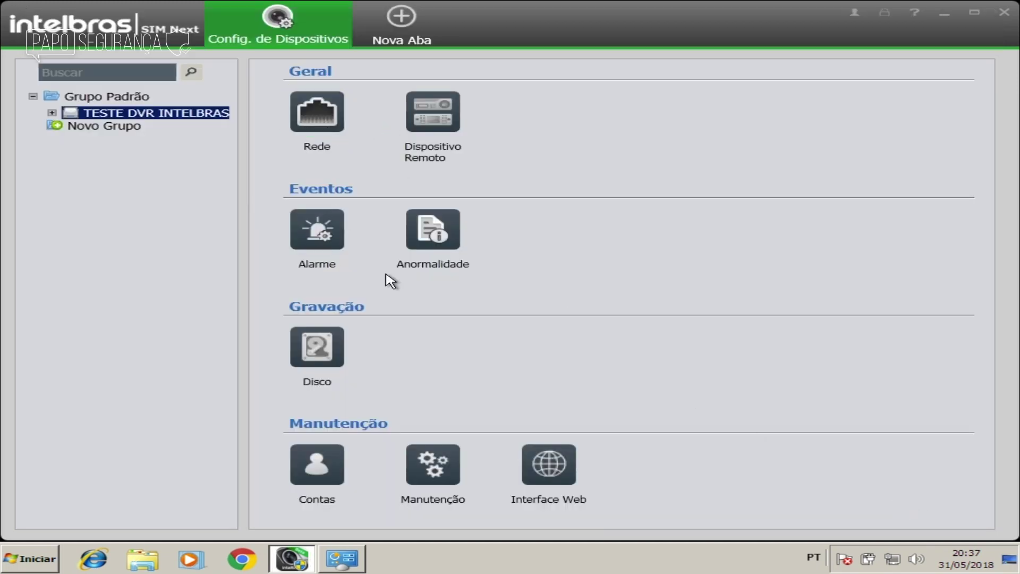
left_click(447, 111)
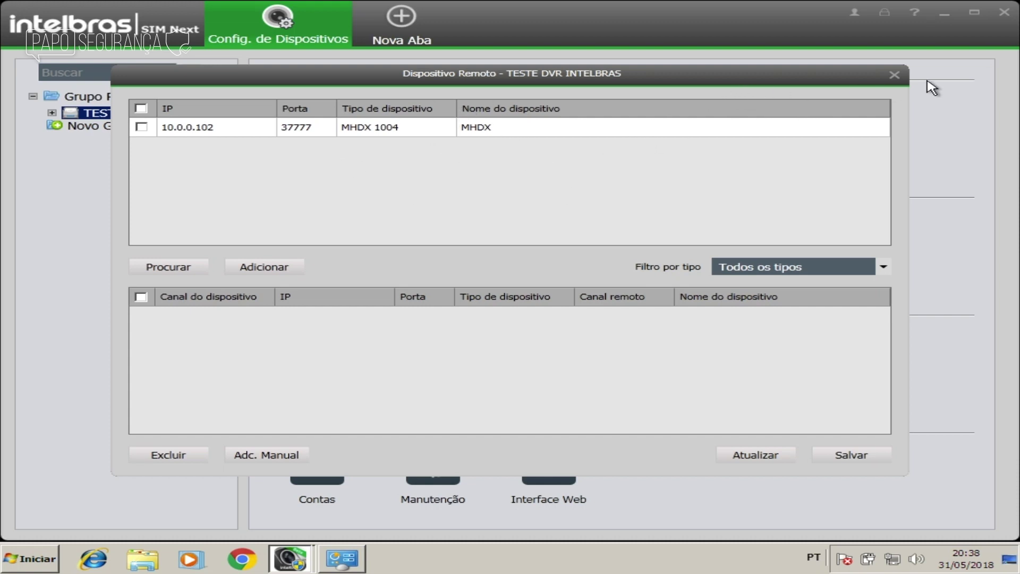
left_click(895, 75)
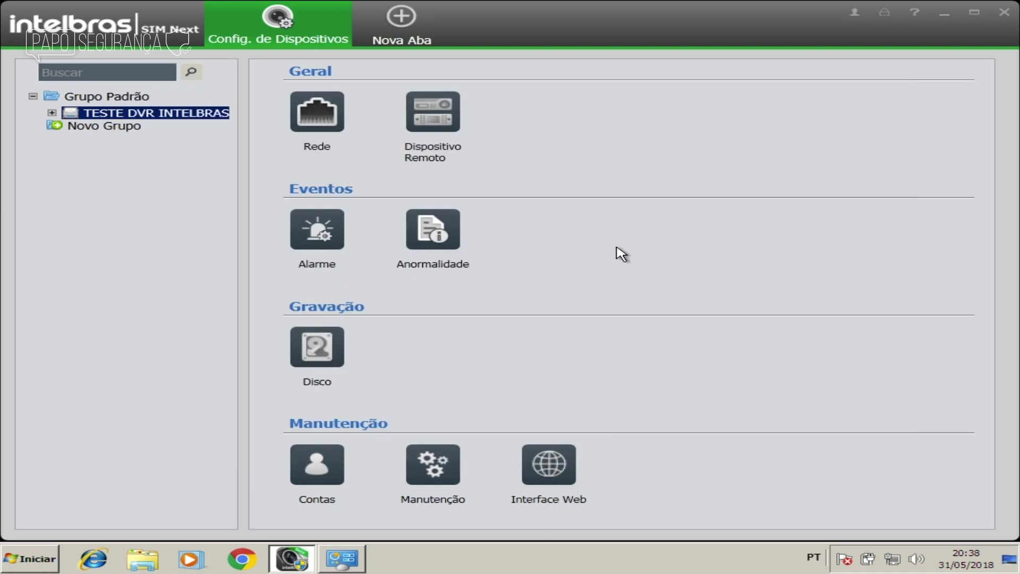
left_click(319, 348)
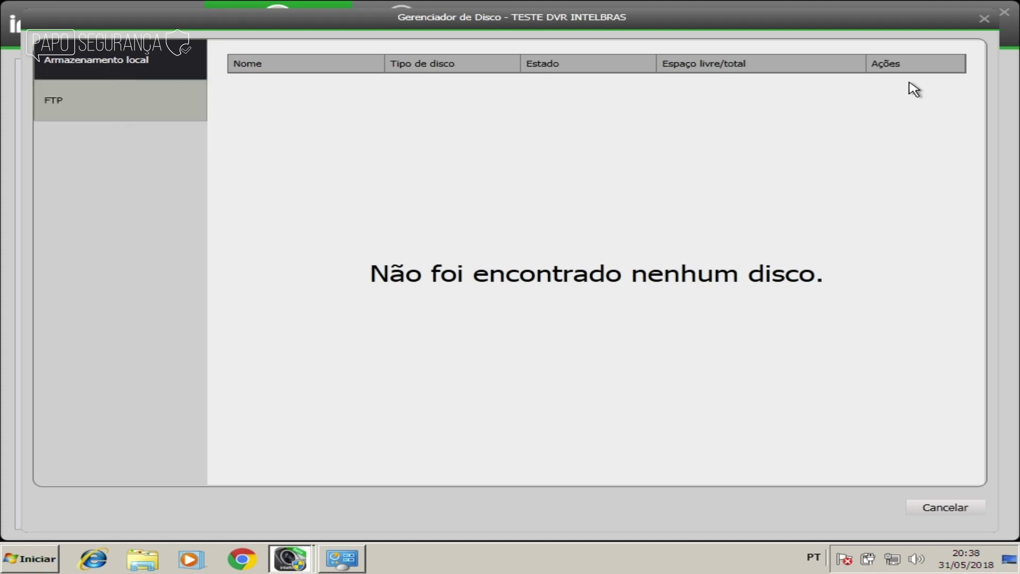
left_click(984, 19)
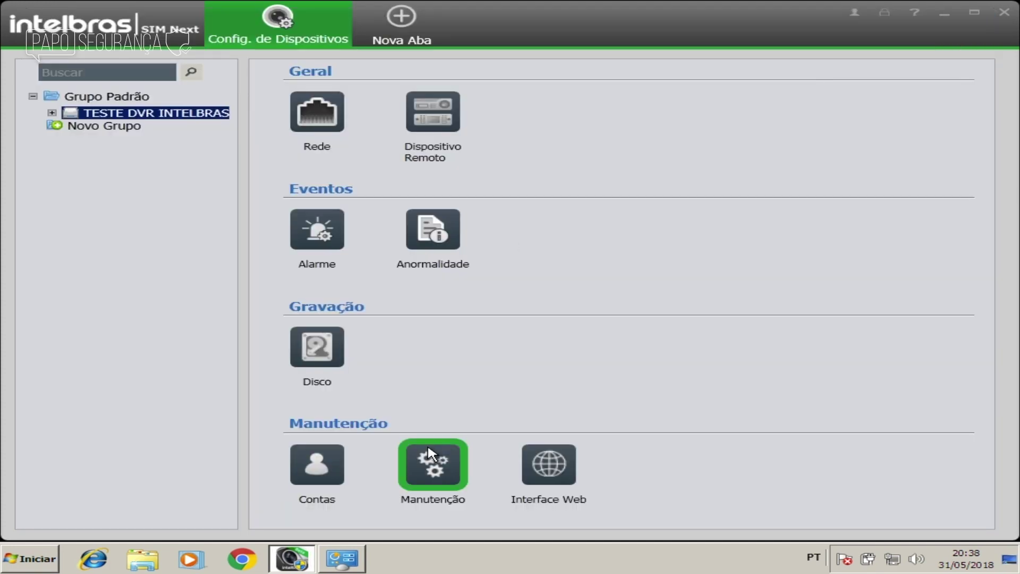
Step: In Contas, start a new user porteiro with a password and its confirmation
left_click(318, 468)
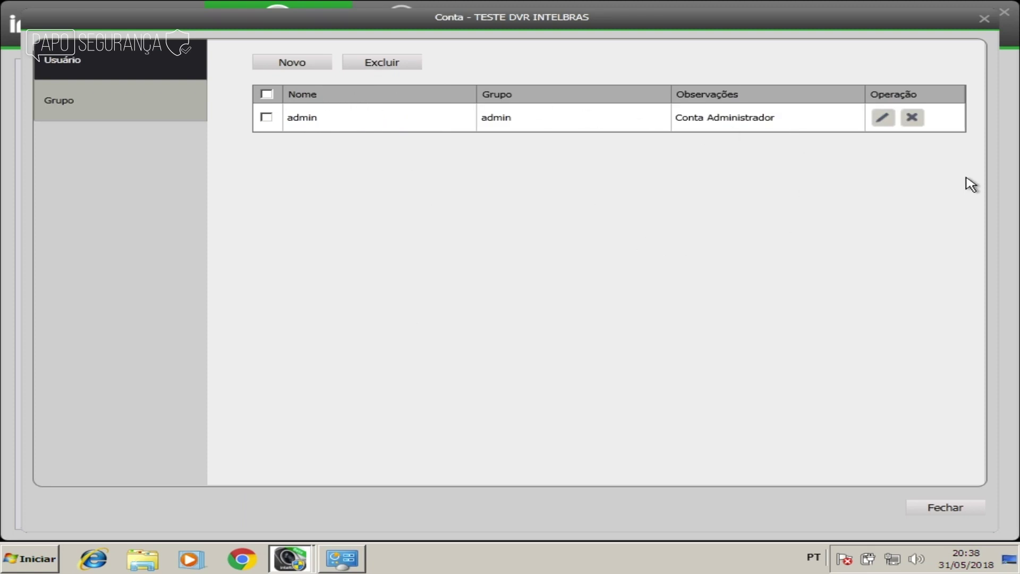
left_click(316, 66)
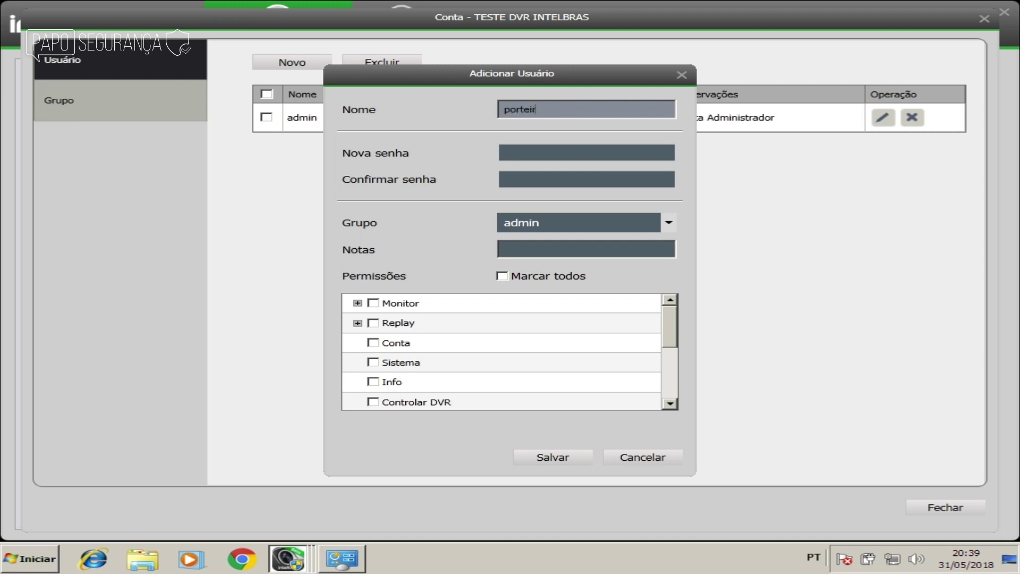
left_click(534, 151)
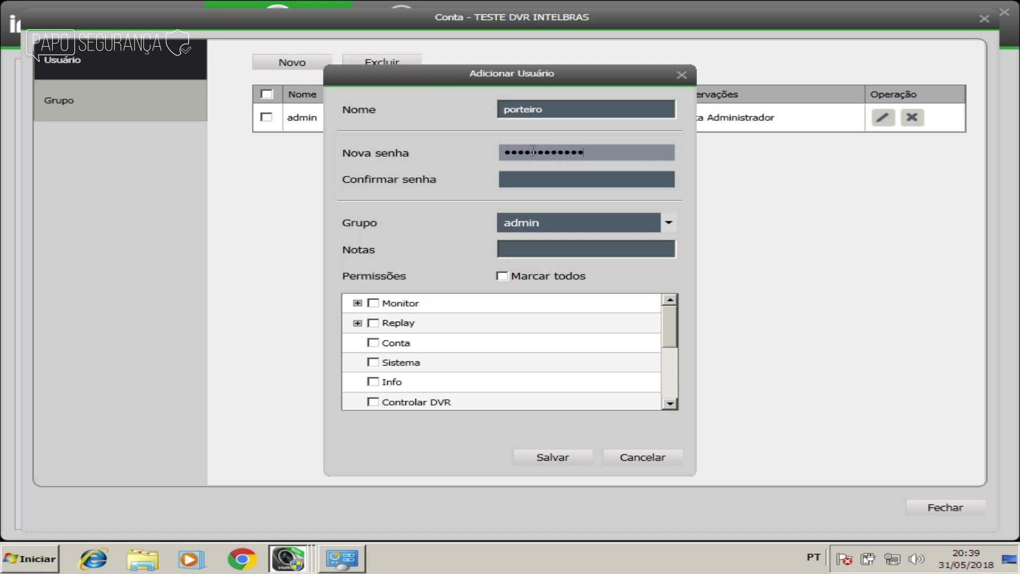
key("Tab")
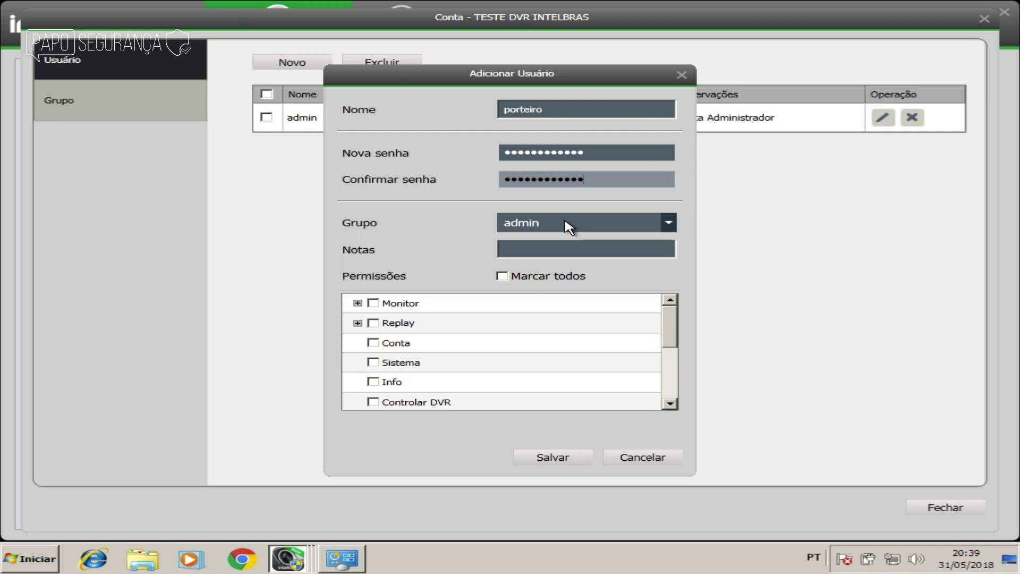
Step: Put porteiro in group user with Monitor and Replay permissions and save
left_click(638, 221)
left_click(587, 251)
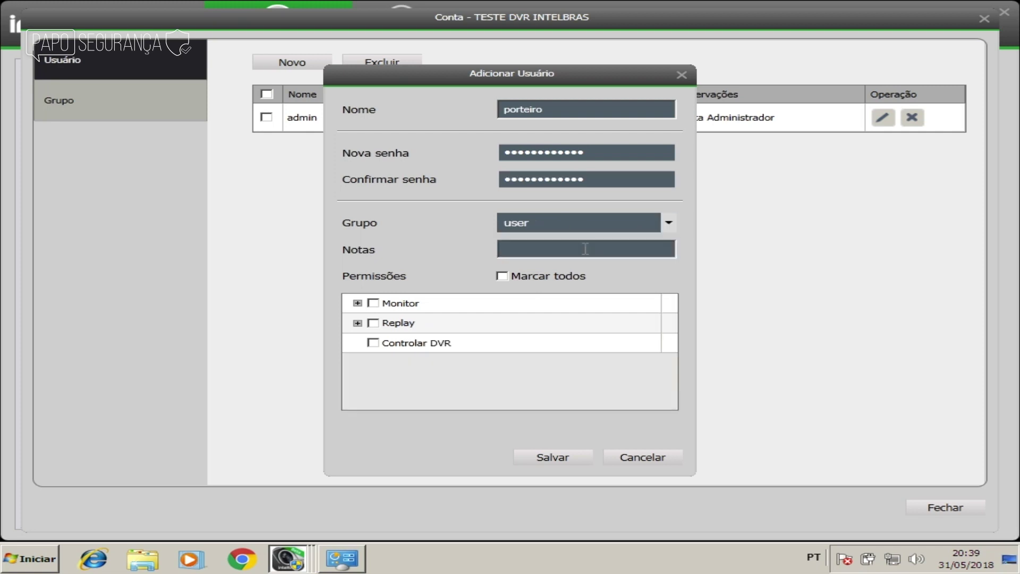
left_click(374, 303)
left_click(376, 322)
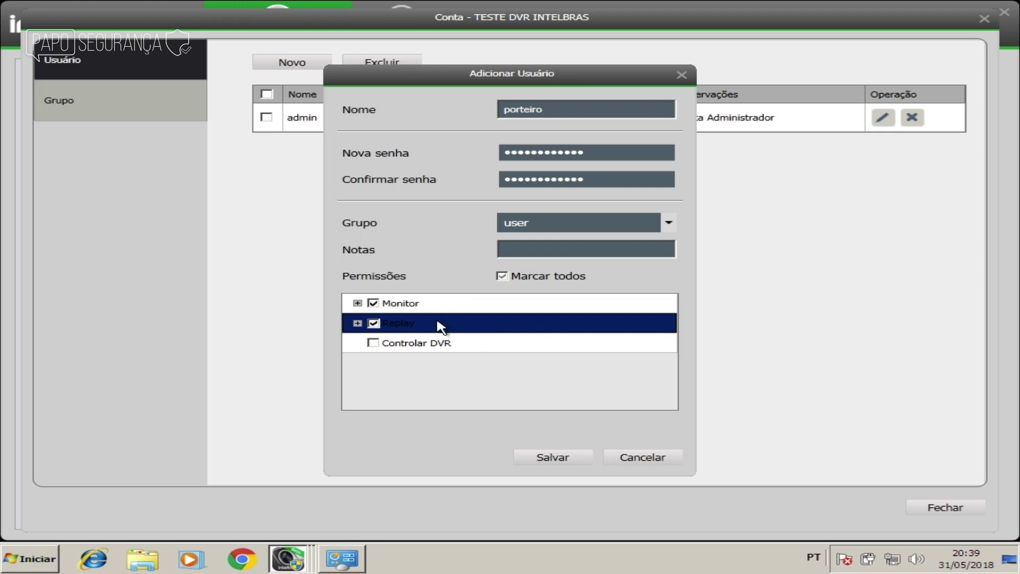
left_click(548, 458)
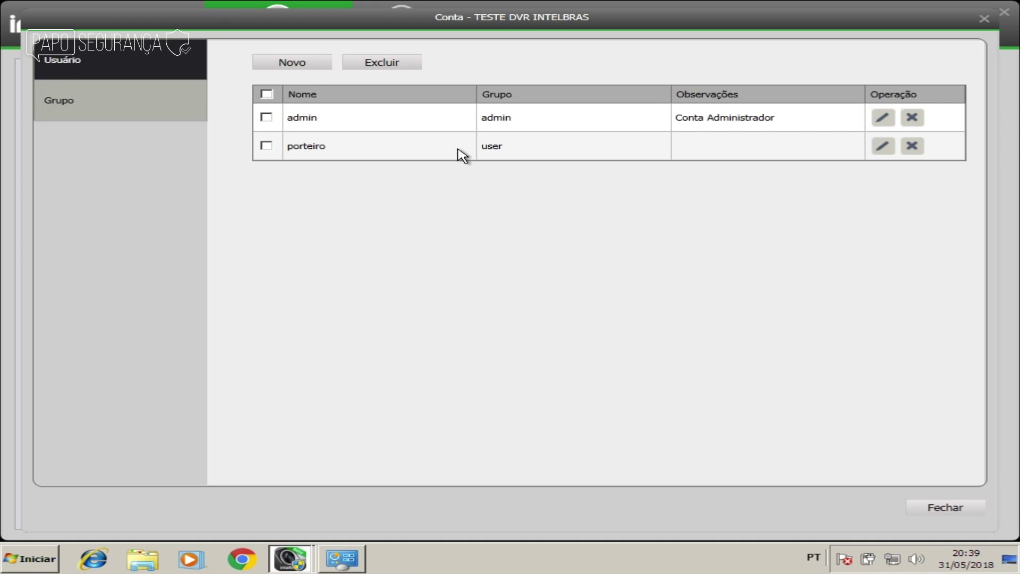
left_click(460, 154)
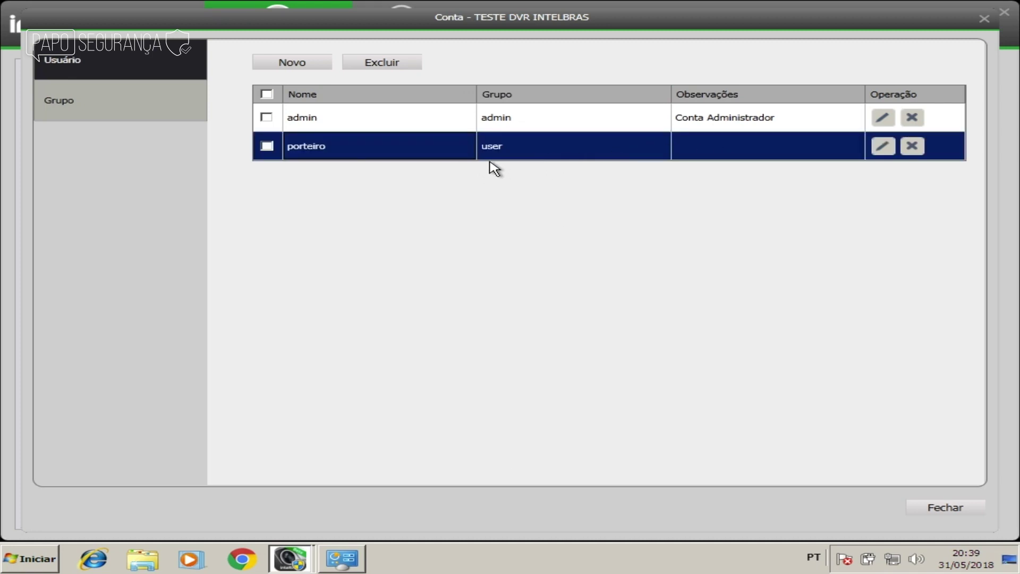
left_click(983, 21)
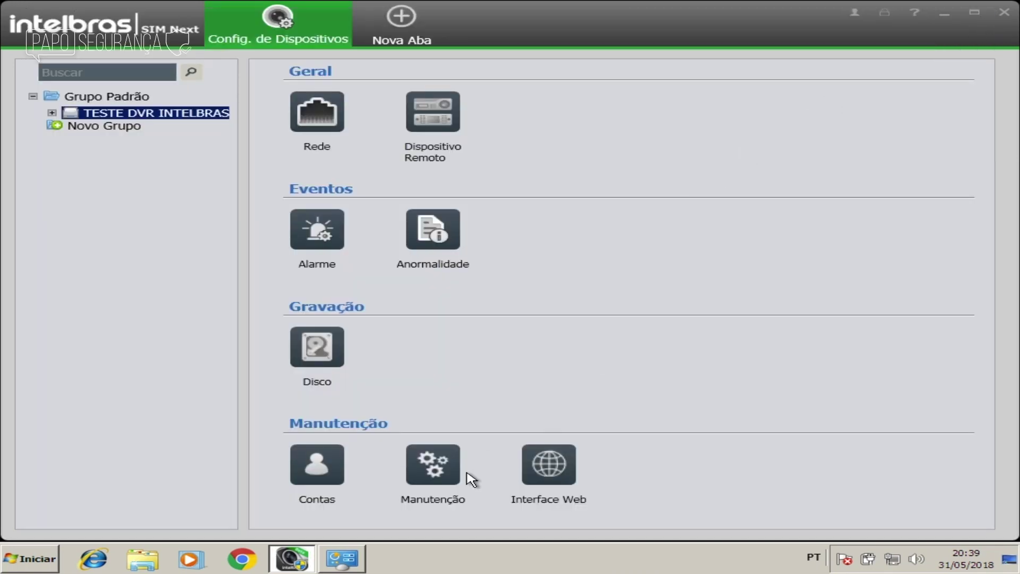
left_click(433, 465)
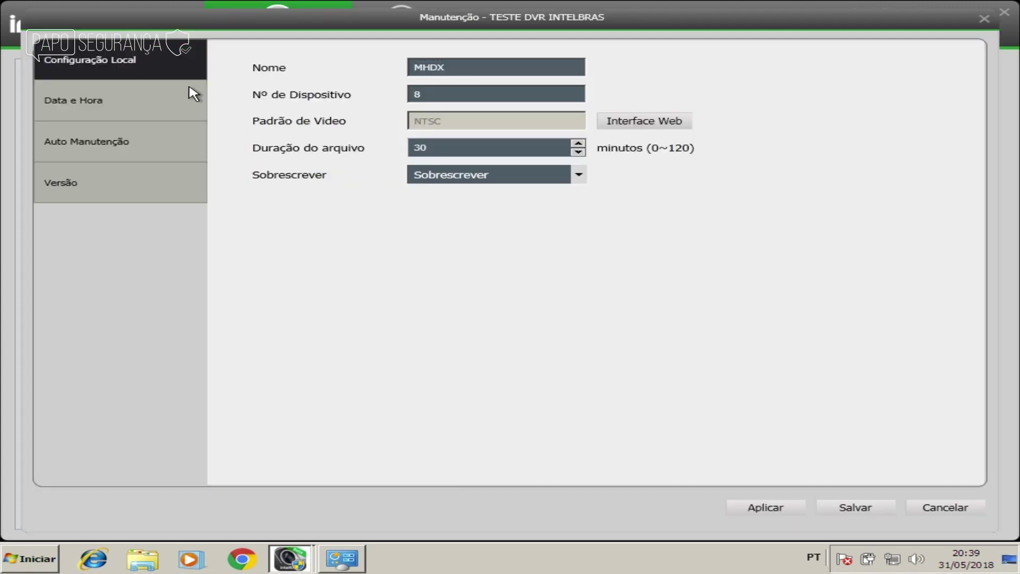
left_click(190, 99)
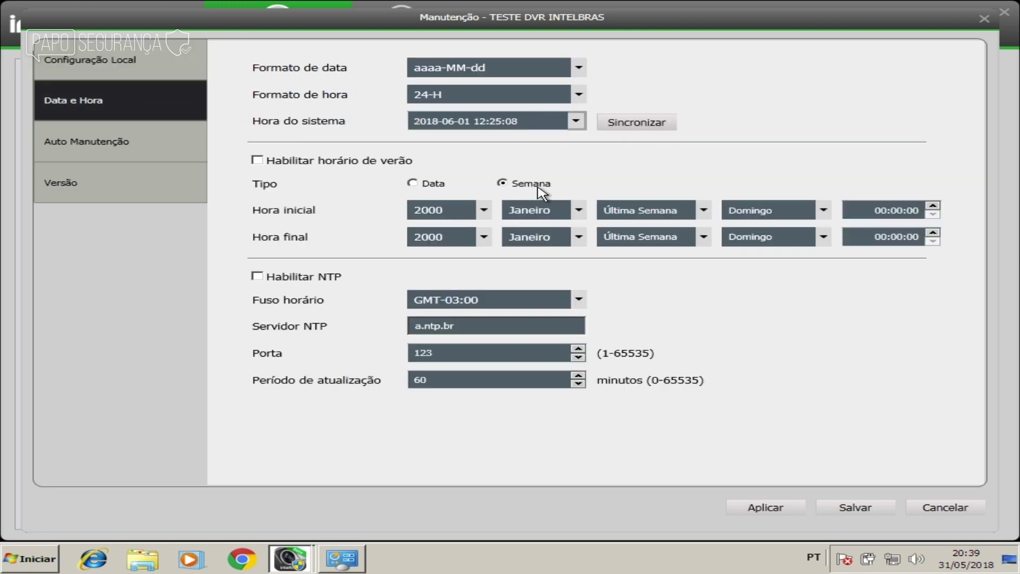
left_click(640, 126)
left_click(649, 127)
Step: Open the Windows date and time settings, cancelling the manual date adjuster
left_click(968, 558)
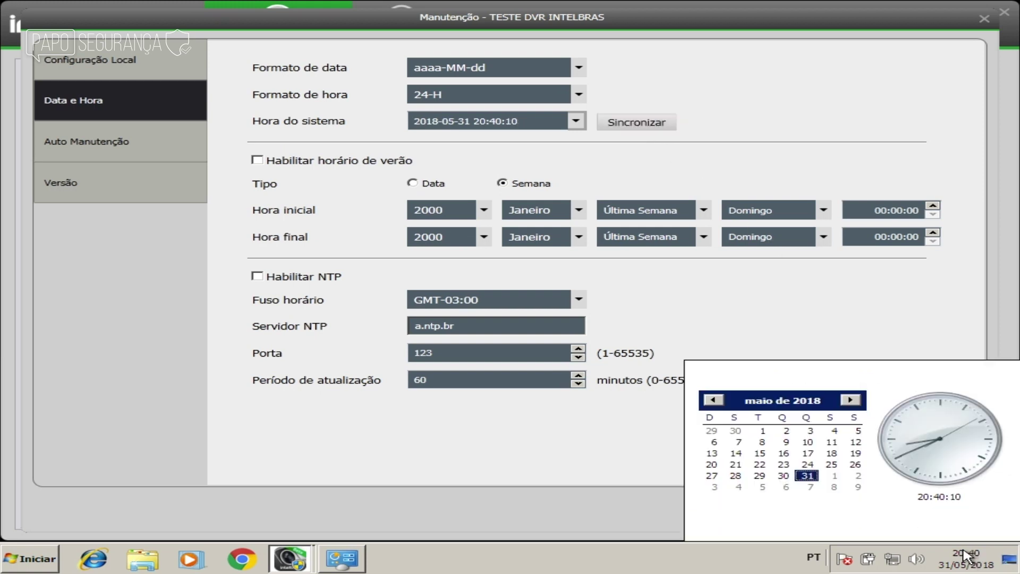
left_click(895, 527)
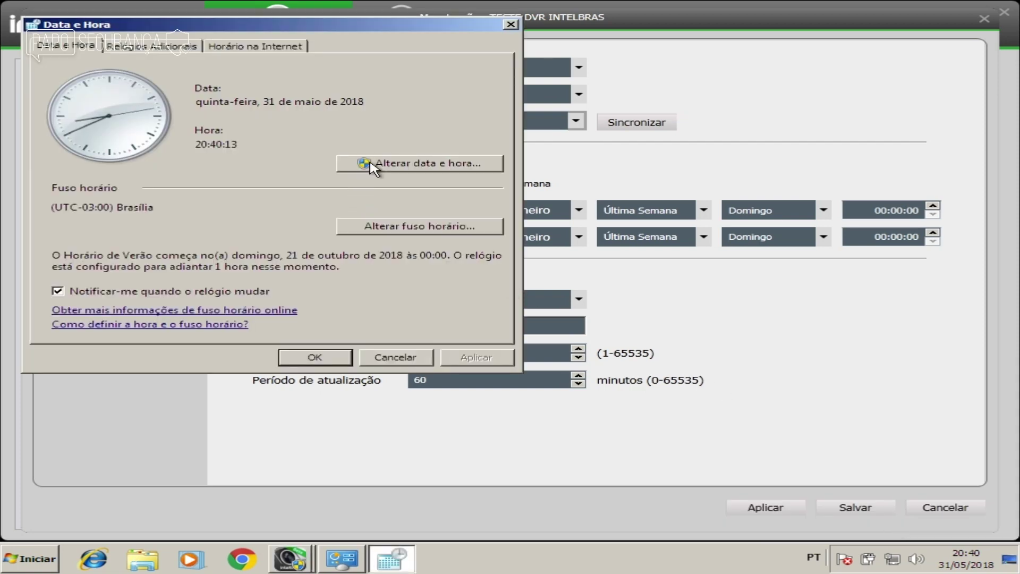
left_click(399, 162)
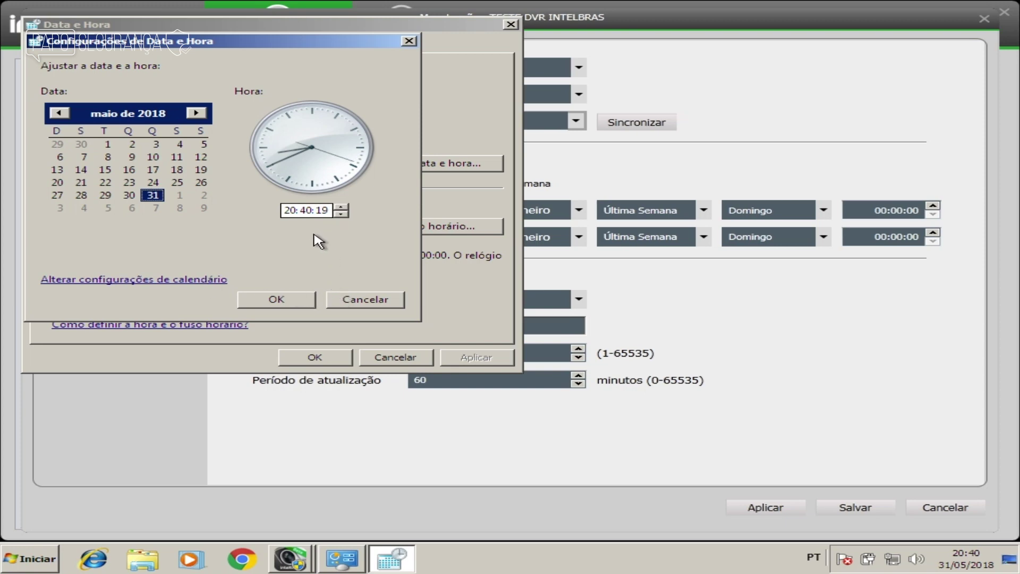
left_click(354, 299)
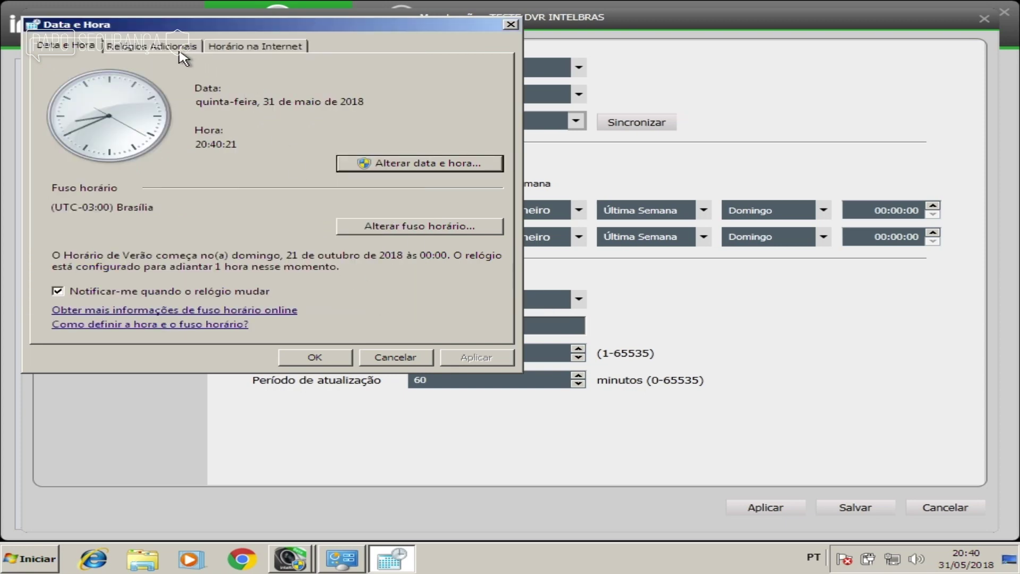
Step: Sync the PC clock with time.windows.com to 01/06/2018 12:25 and close Data e Hora
left_click(235, 45)
left_click(328, 246)
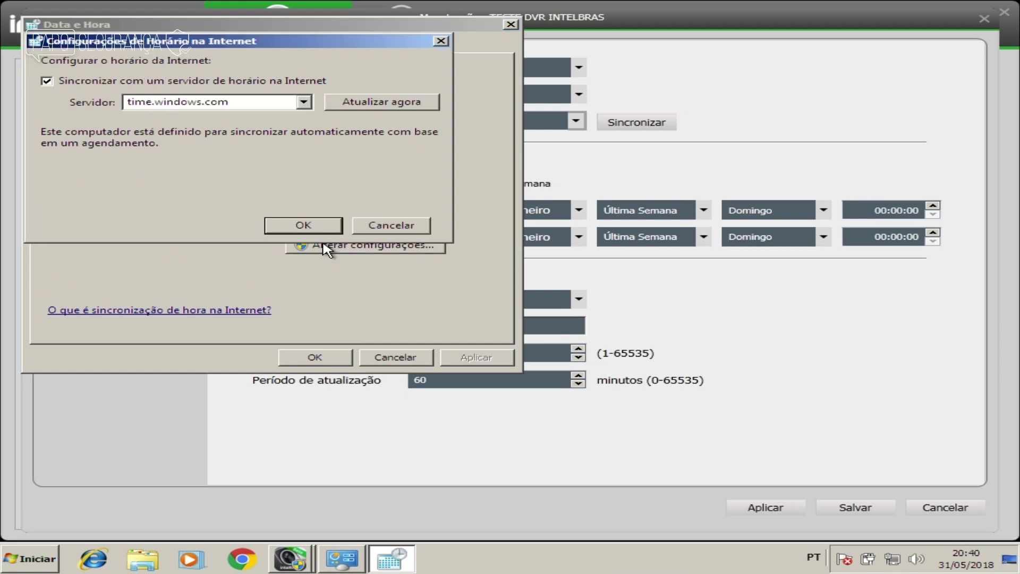
left_click(357, 104)
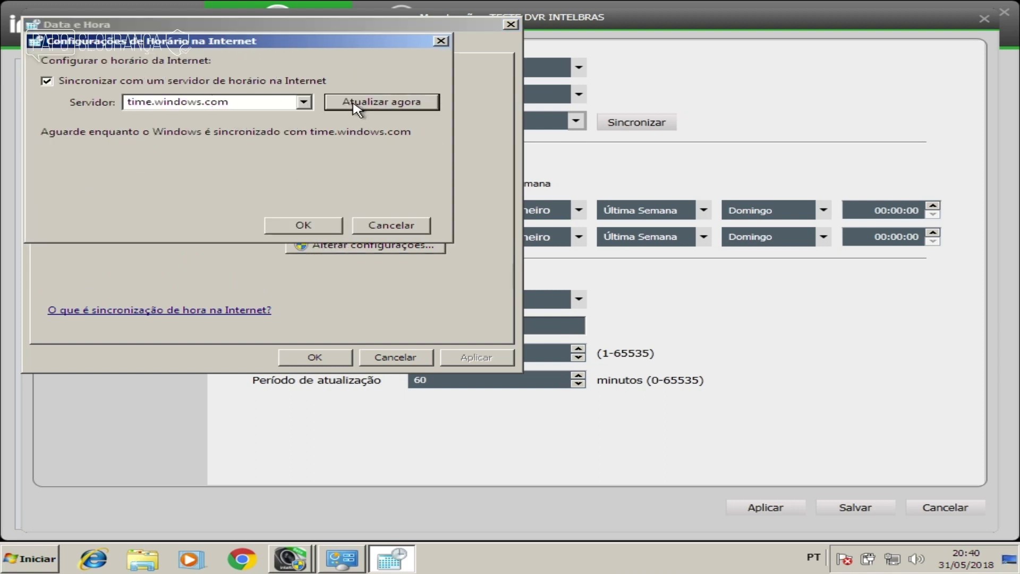
left_click(318, 226)
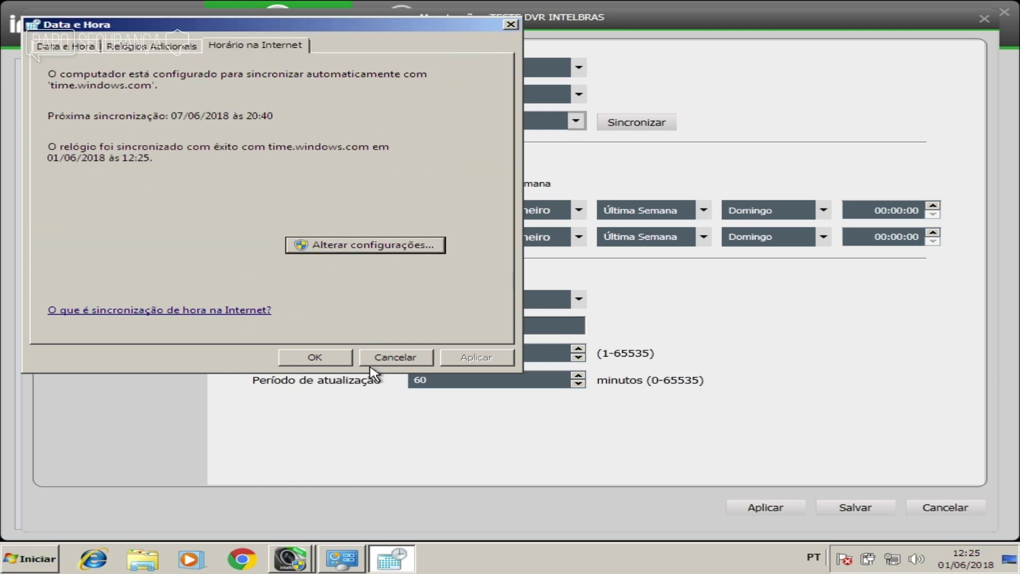
left_click(80, 47)
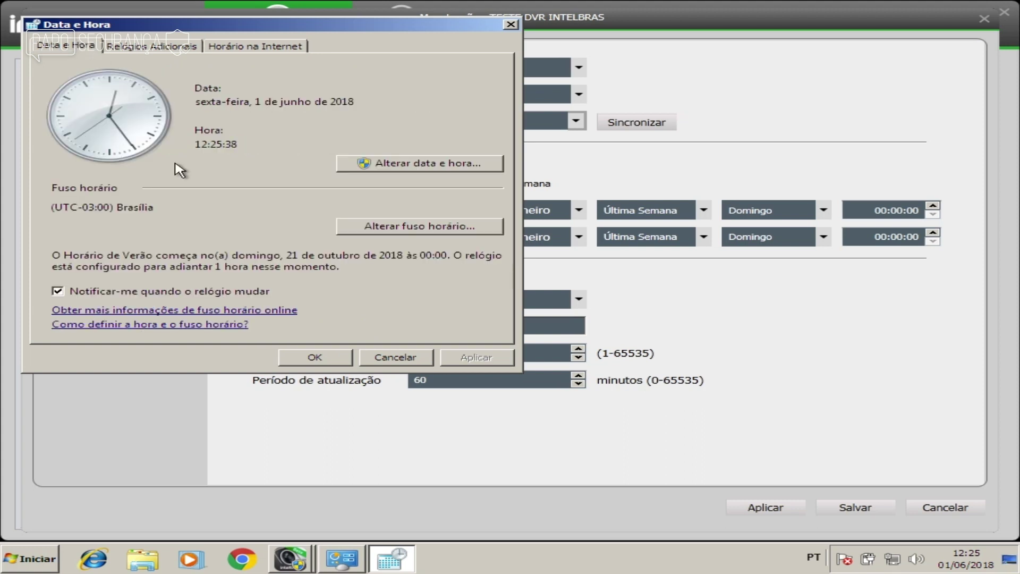
left_click(314, 356)
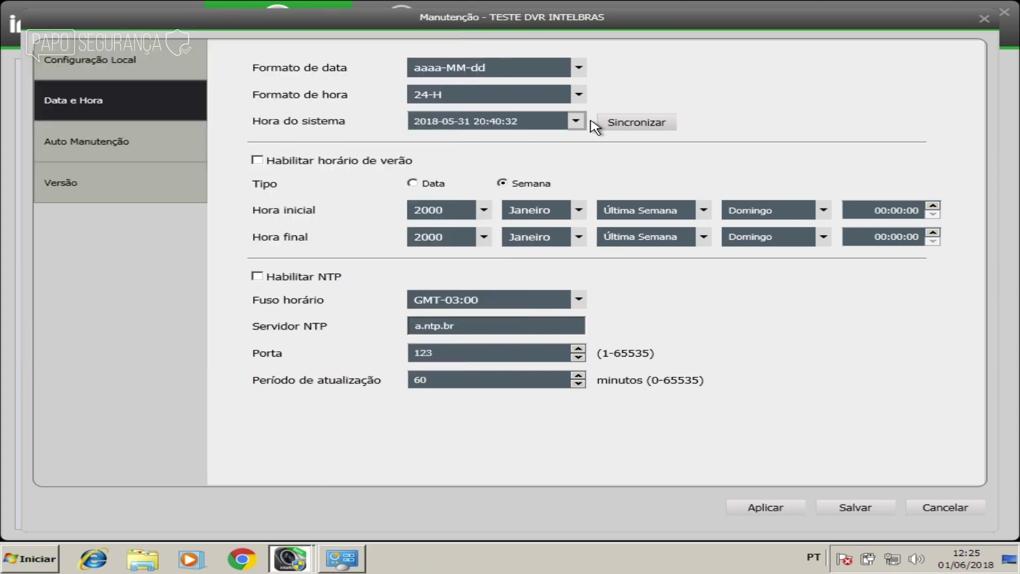
Step: Sync the DVR system time to the PC (2018-06-01) and apply it
left_click(635, 123)
left_click(796, 508)
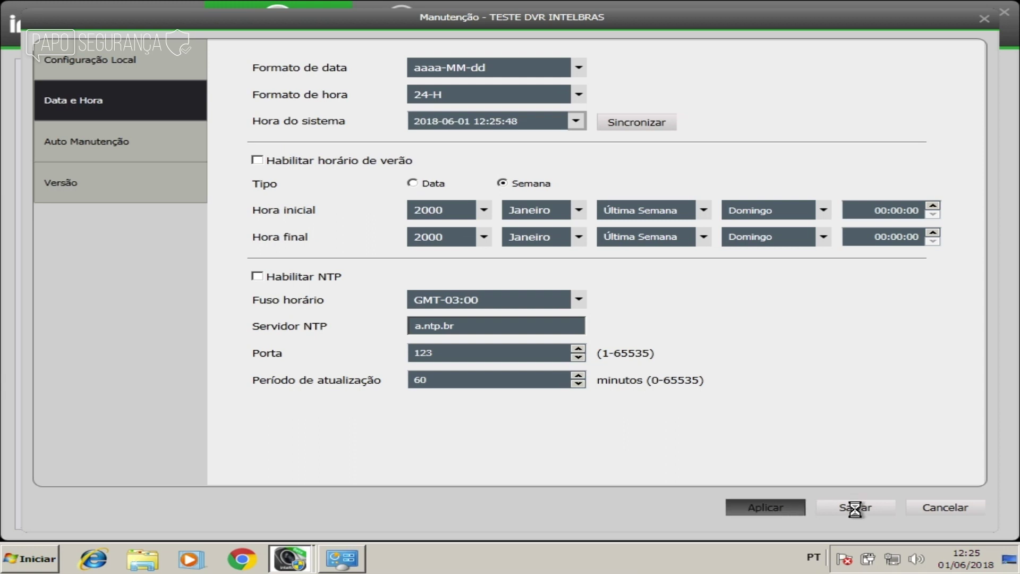
left_click(653, 314)
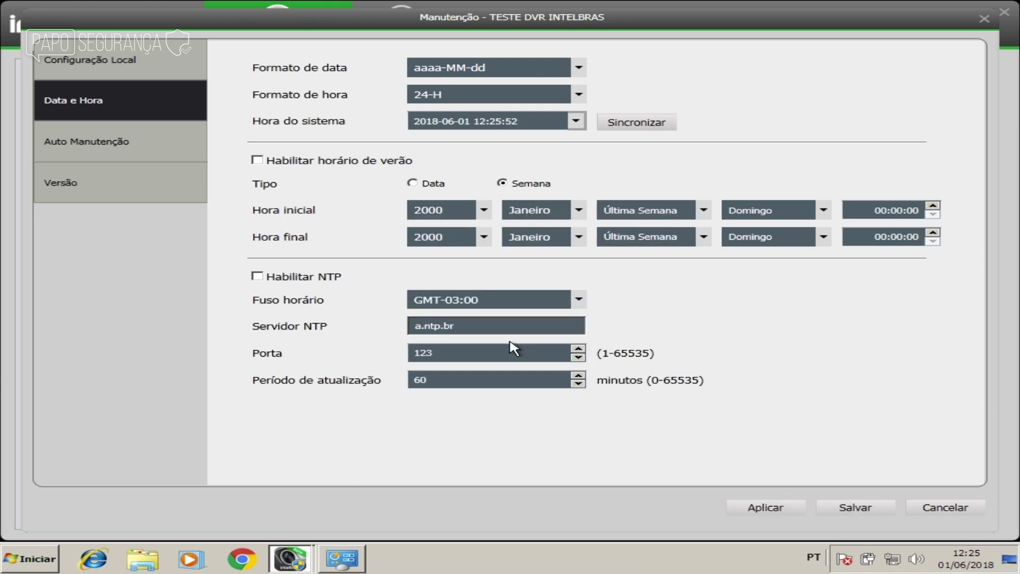
Step: Enable NTP on the DVR, then apply and save the Data e Hora settings and close maintenance
left_click(307, 279)
left_click(793, 504)
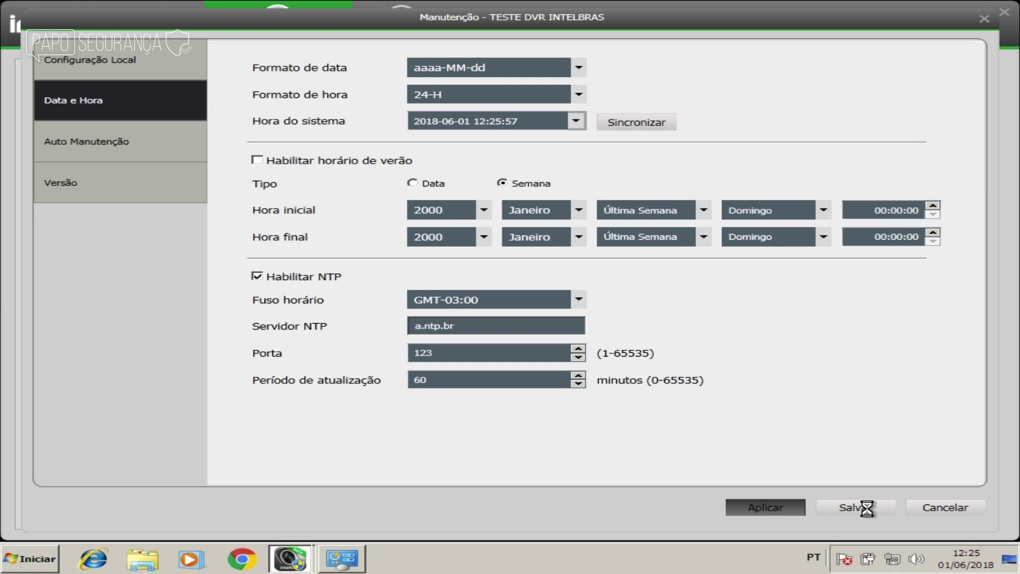
left_click(644, 315)
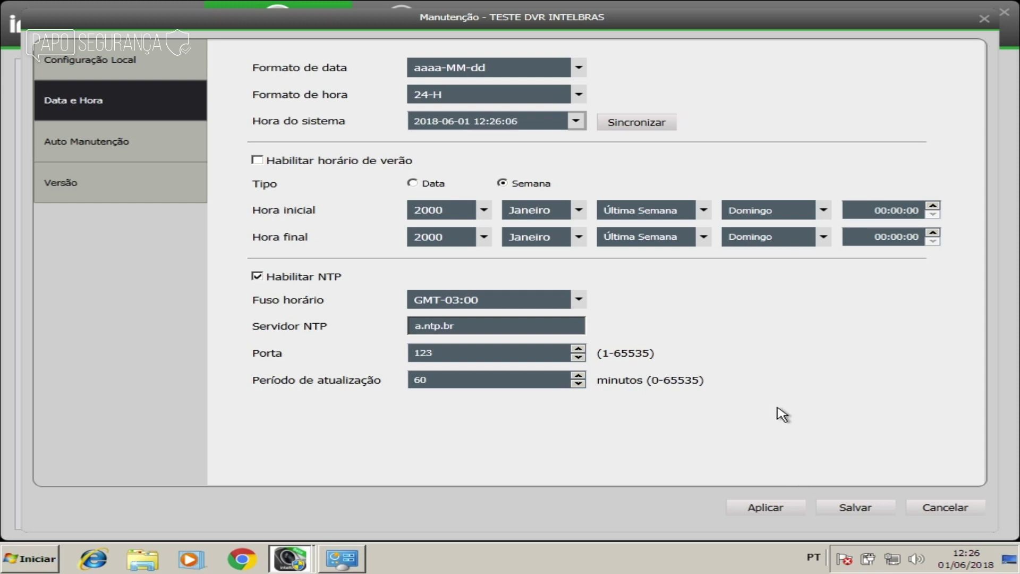
left_click(872, 509)
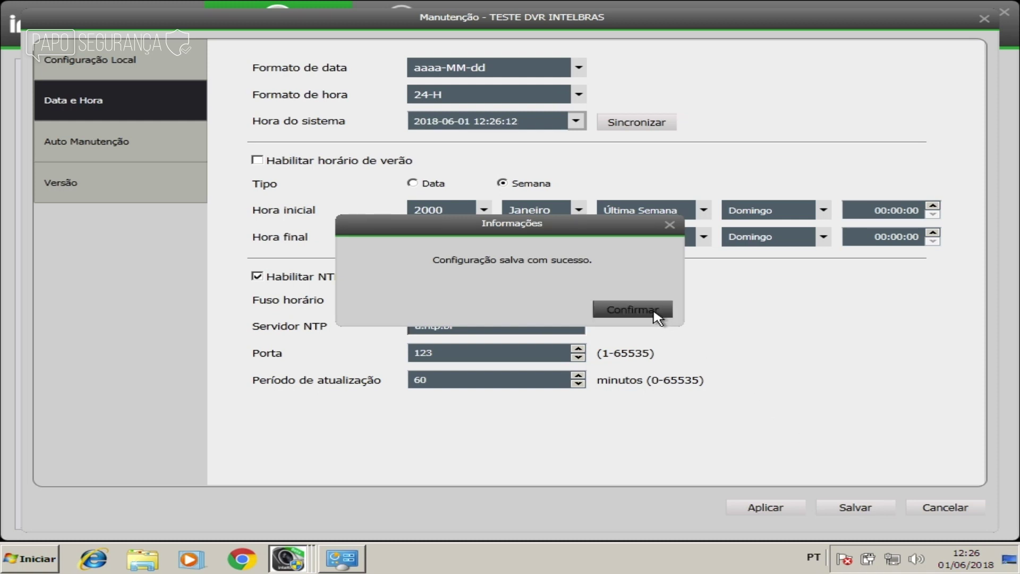
left_click(657, 318)
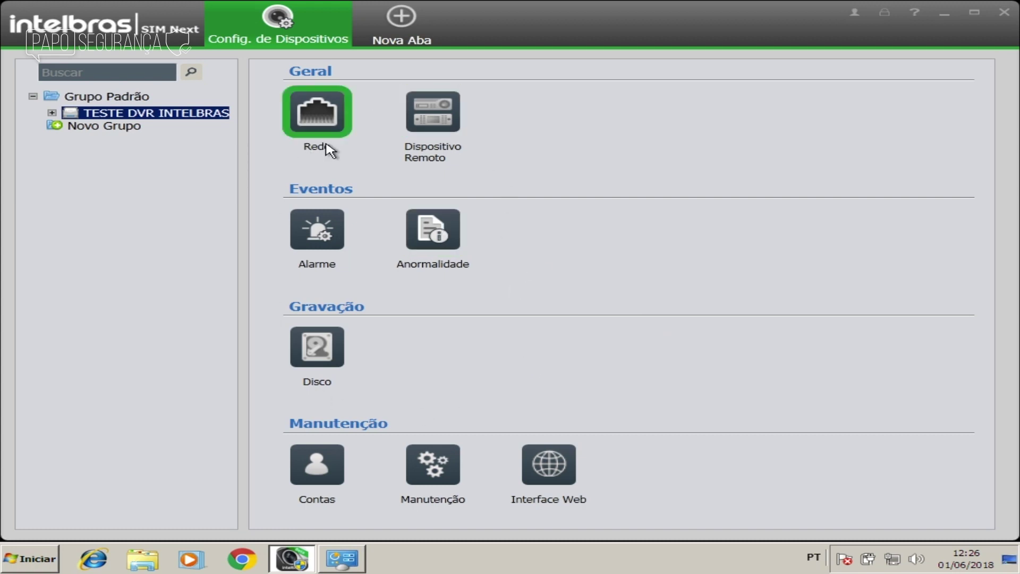
Step: Close Config. de Dispositivos and open Configuração de Sistema on its Básico page
left_click(346, 4)
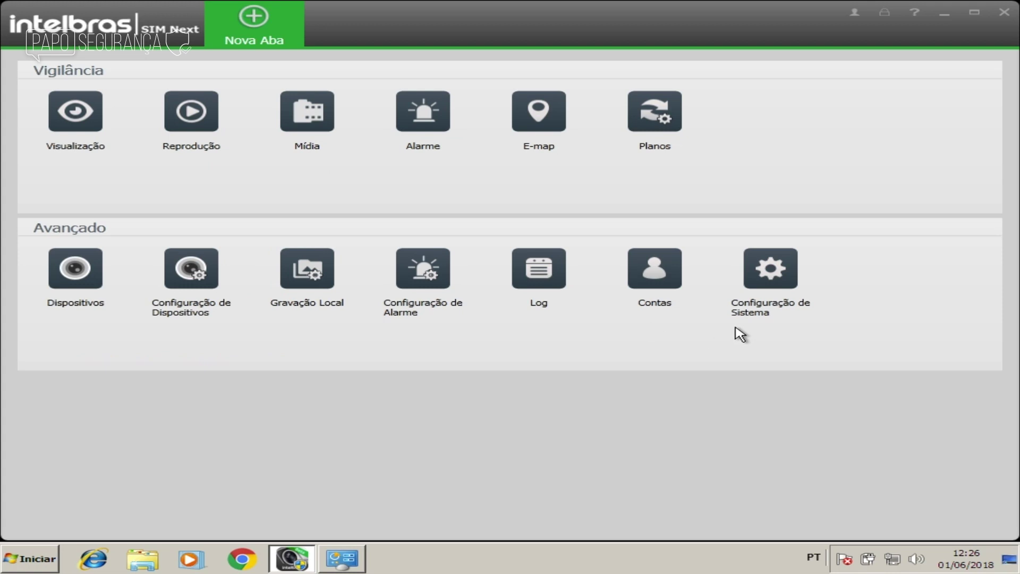
left_click(771, 268)
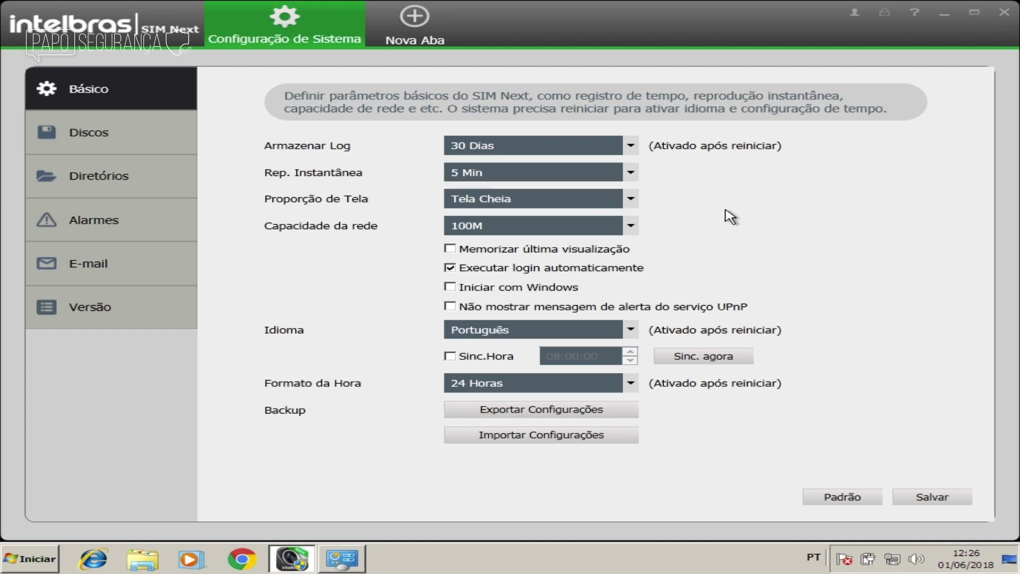
Step: Set log storage to 90 Dias and instant replay to 1 Min
left_click(576, 151)
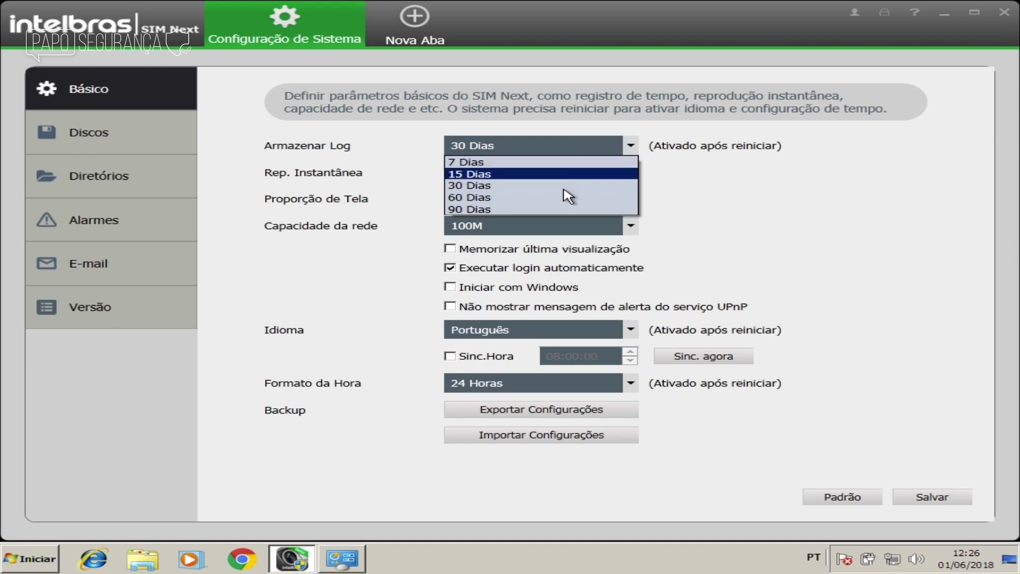
left_click(563, 209)
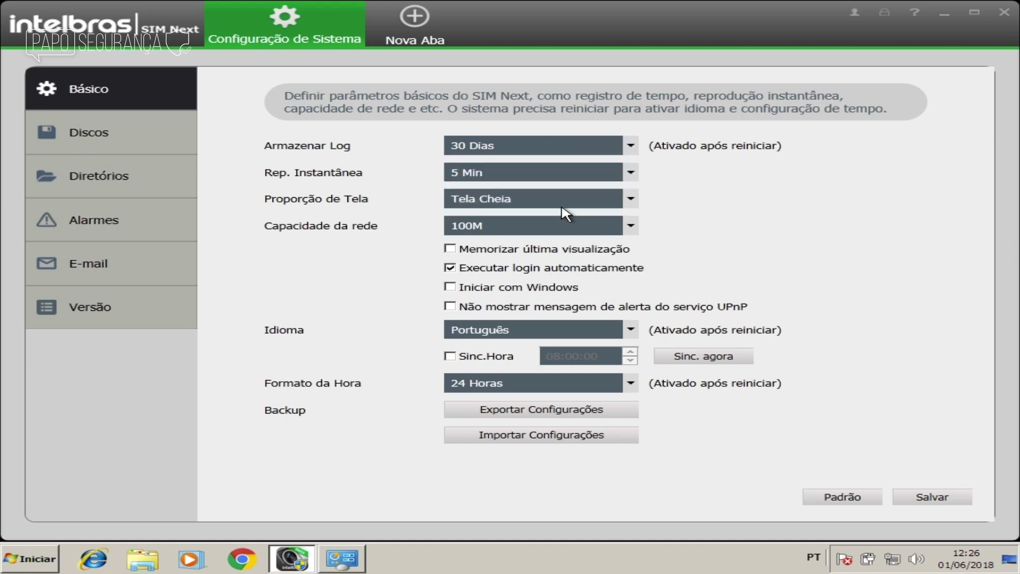
left_click(631, 173)
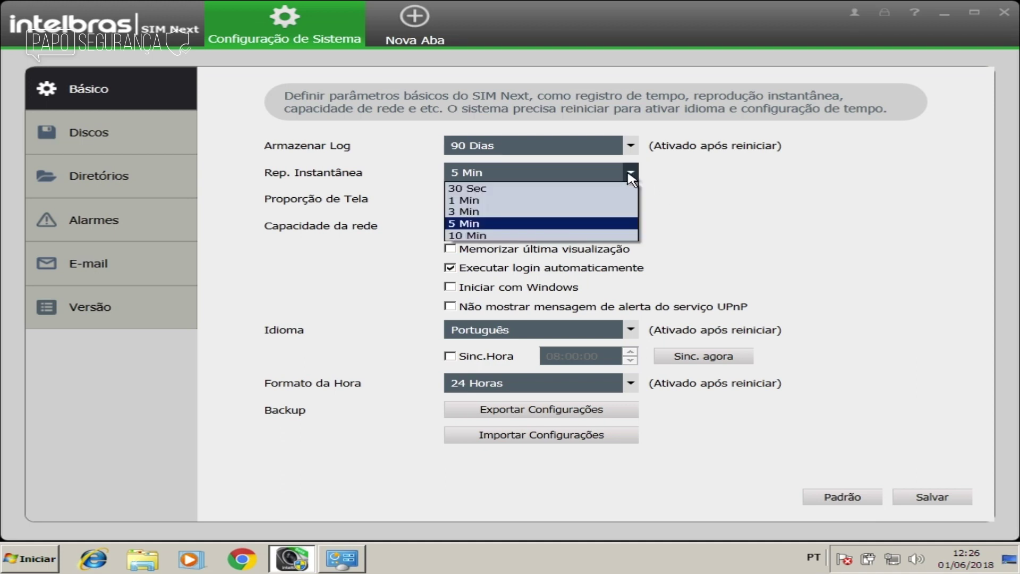
left_click(619, 202)
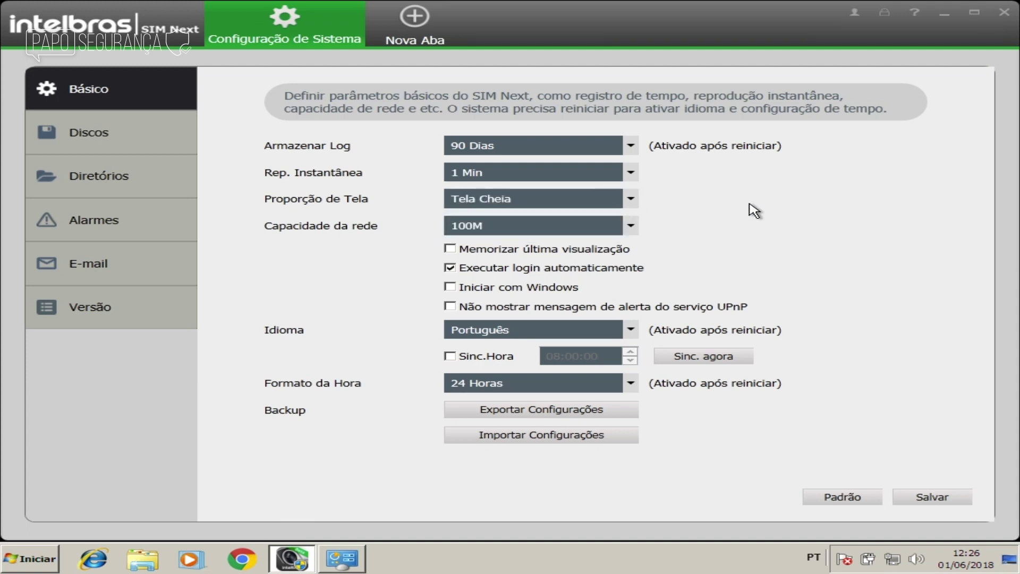
Step: Keep screen proportion at Tela Cheia and network capacity at 100M
left_click(631, 199)
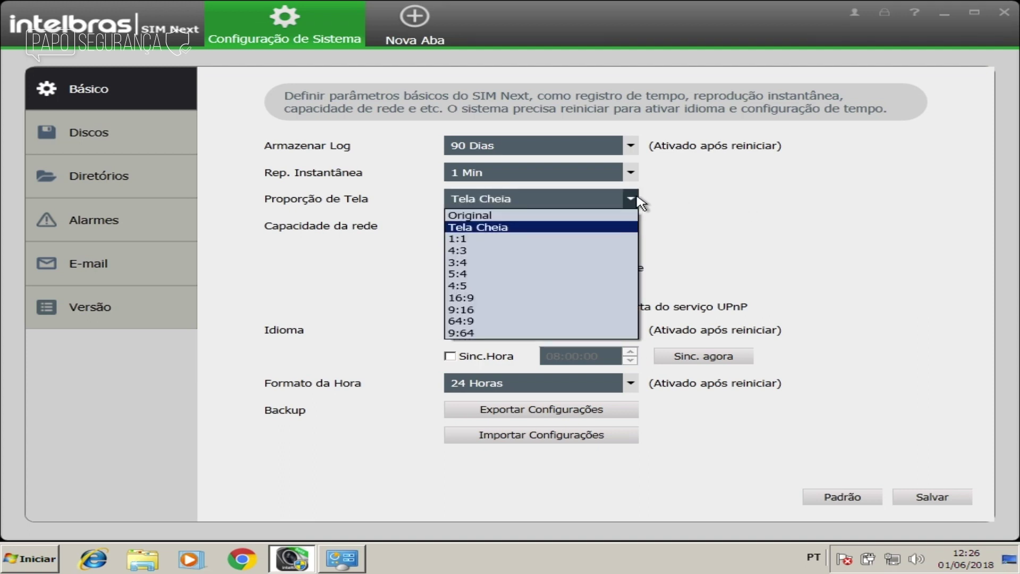
left_click(614, 228)
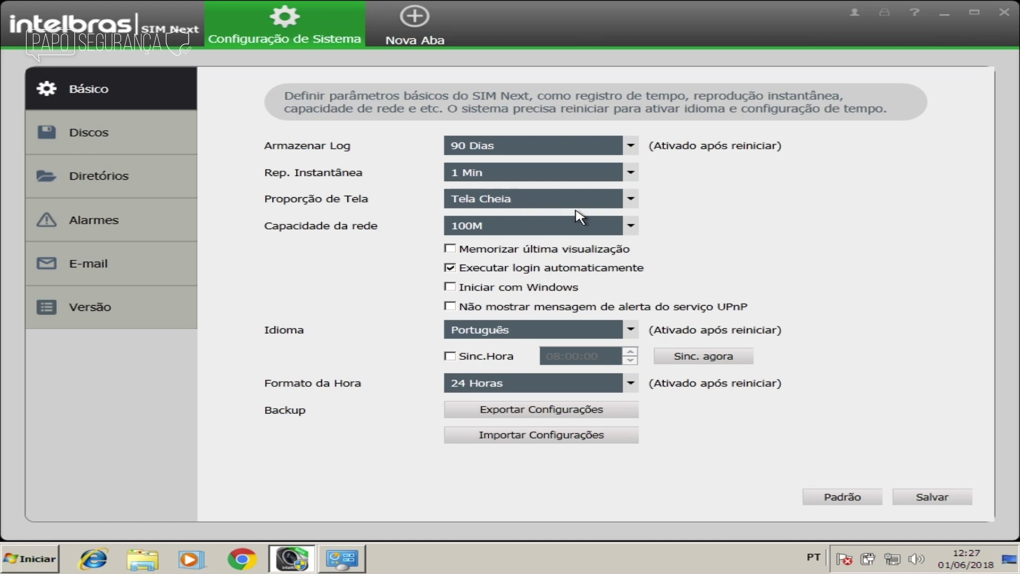
left_click(630, 226)
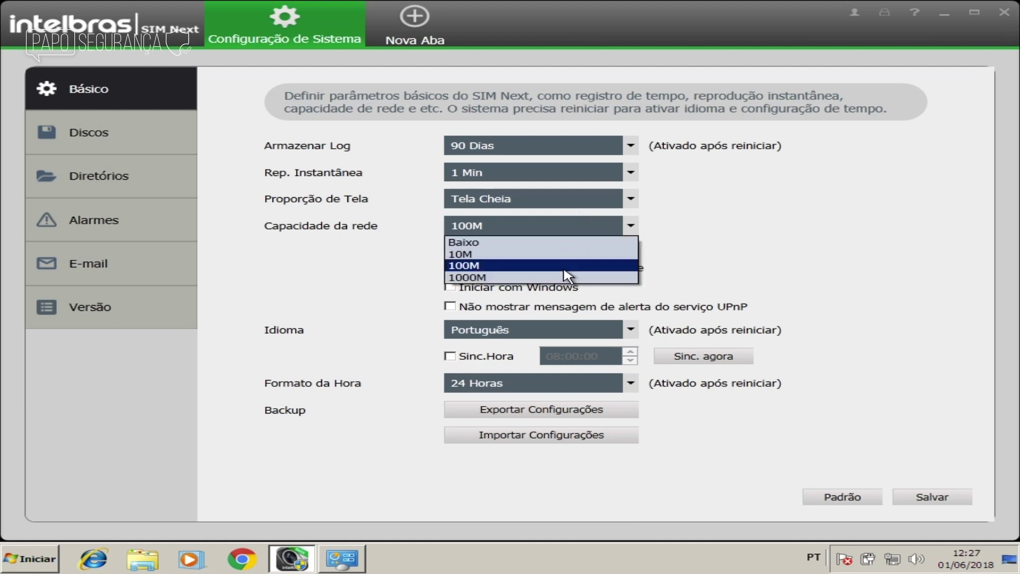
left_click(799, 280)
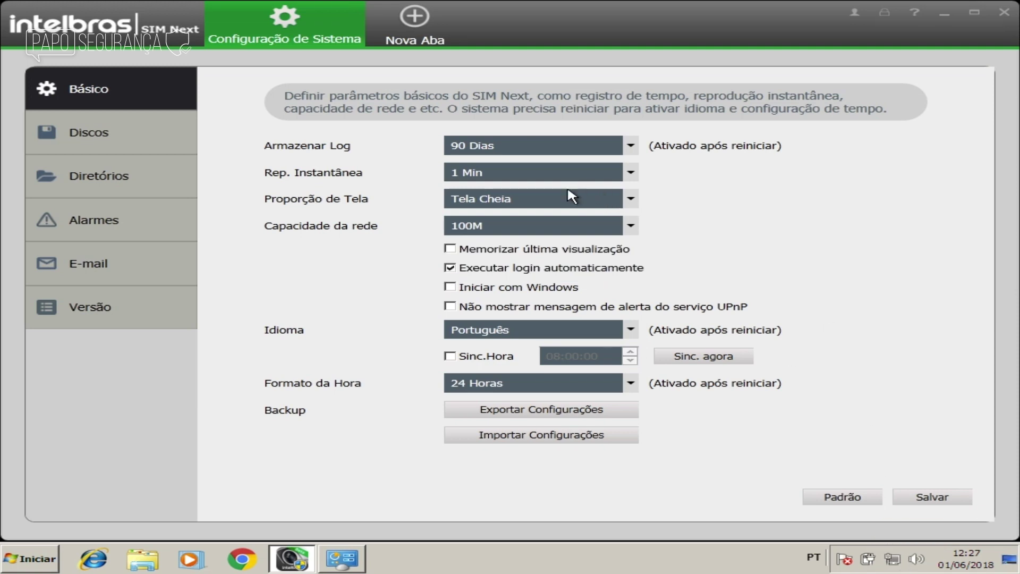
left_click(606, 228)
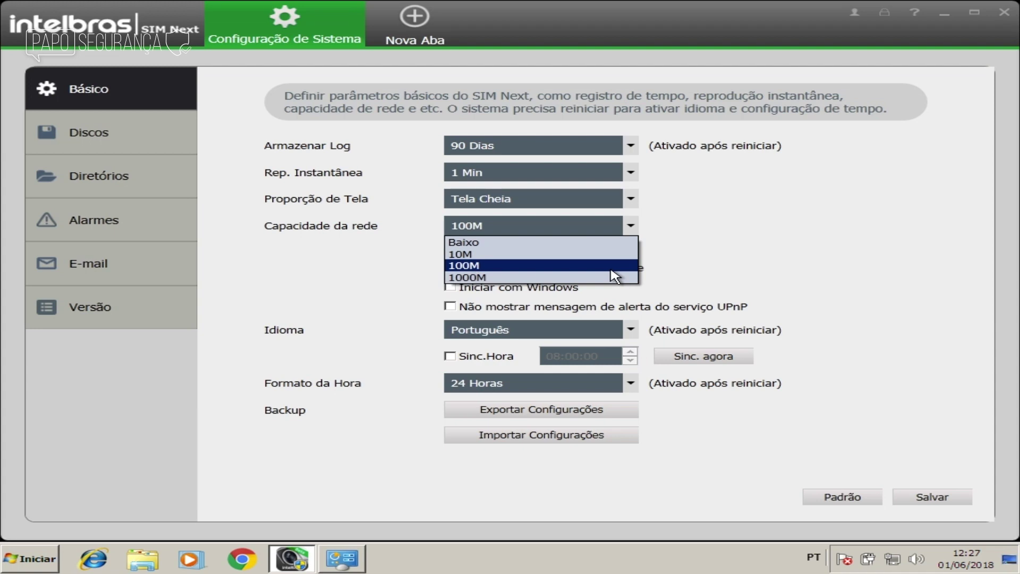
left_click(612, 266)
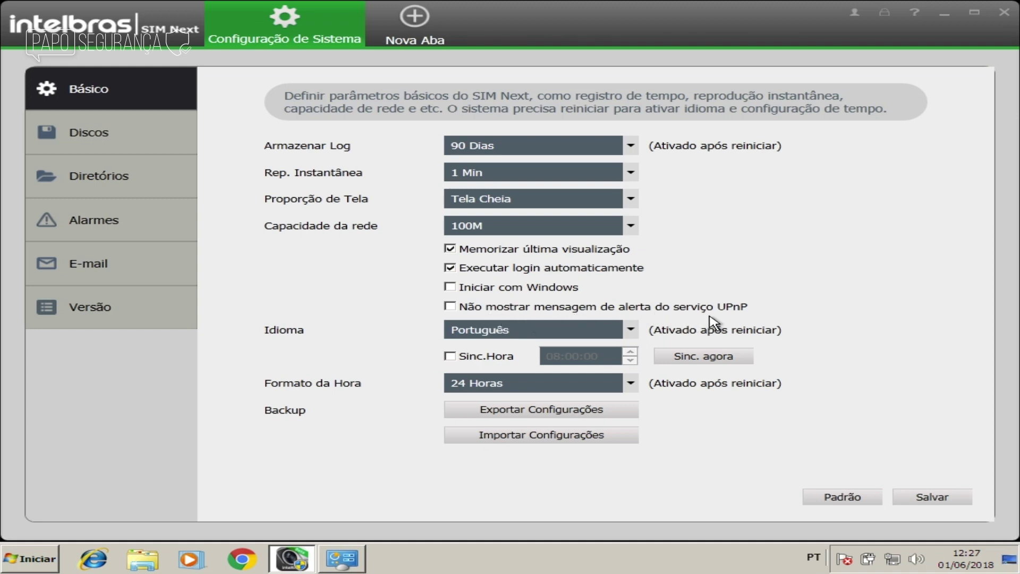
Step: Keep Português as the language, enable daily time sync at 08:00:00, and sync the time now
left_click(616, 327)
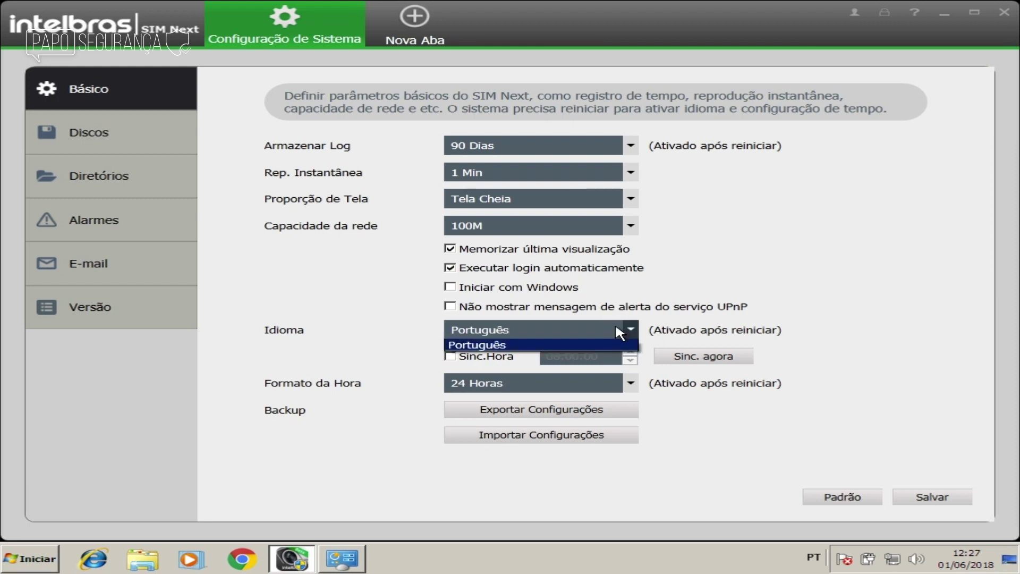
left_click(793, 260)
left_click(503, 361)
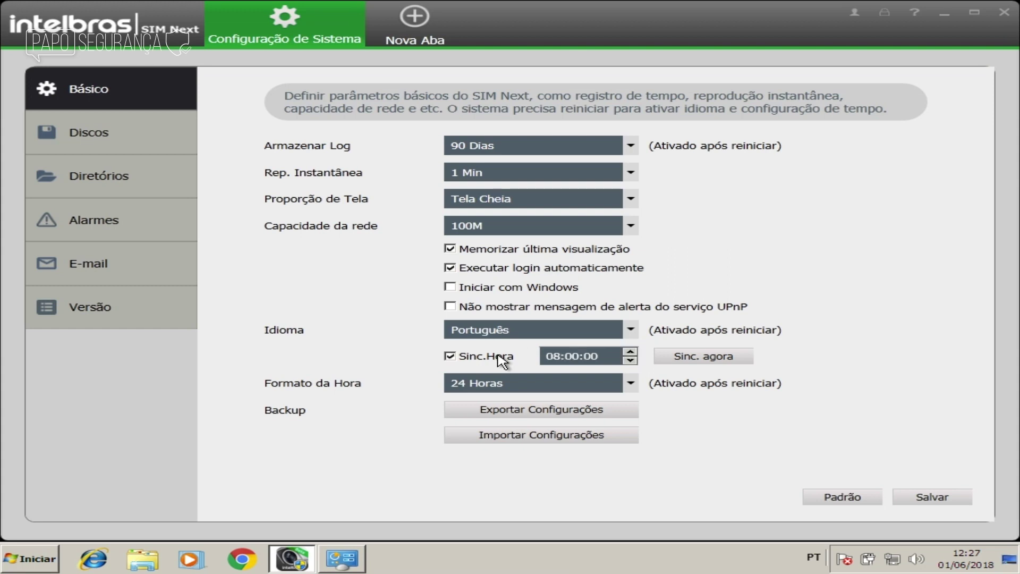
left_click(701, 357)
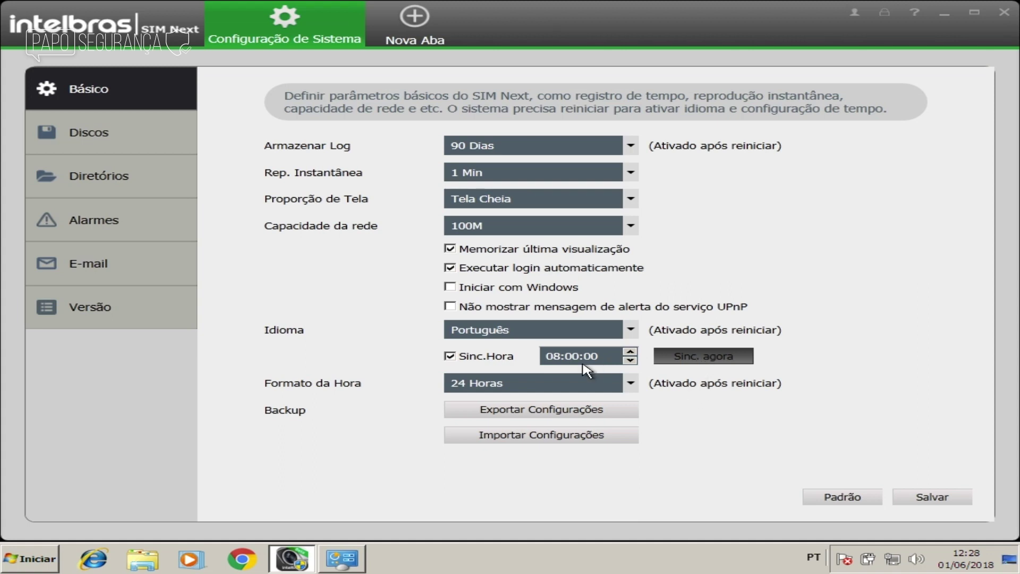
left_click(632, 308)
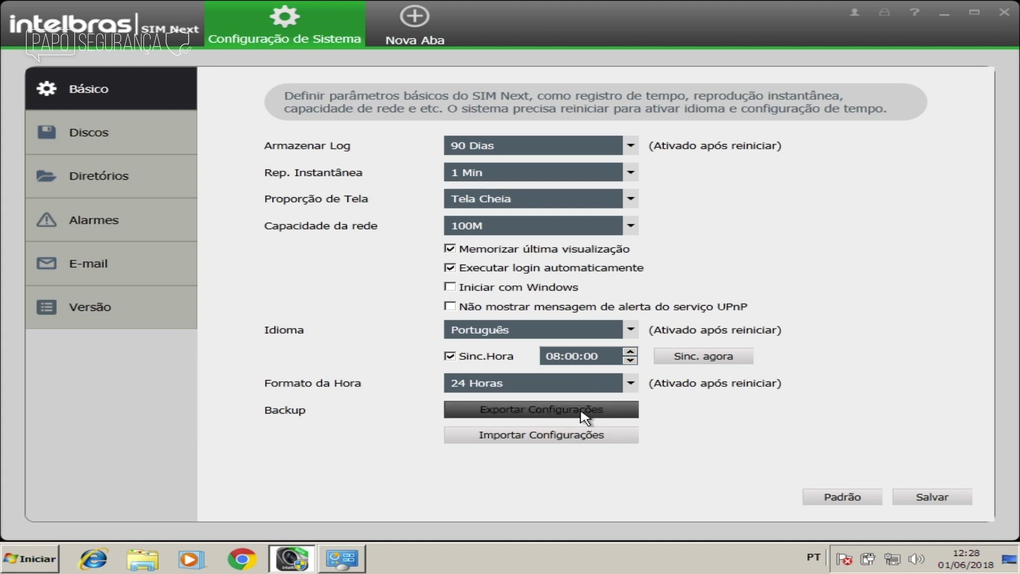
left_click(134, 136)
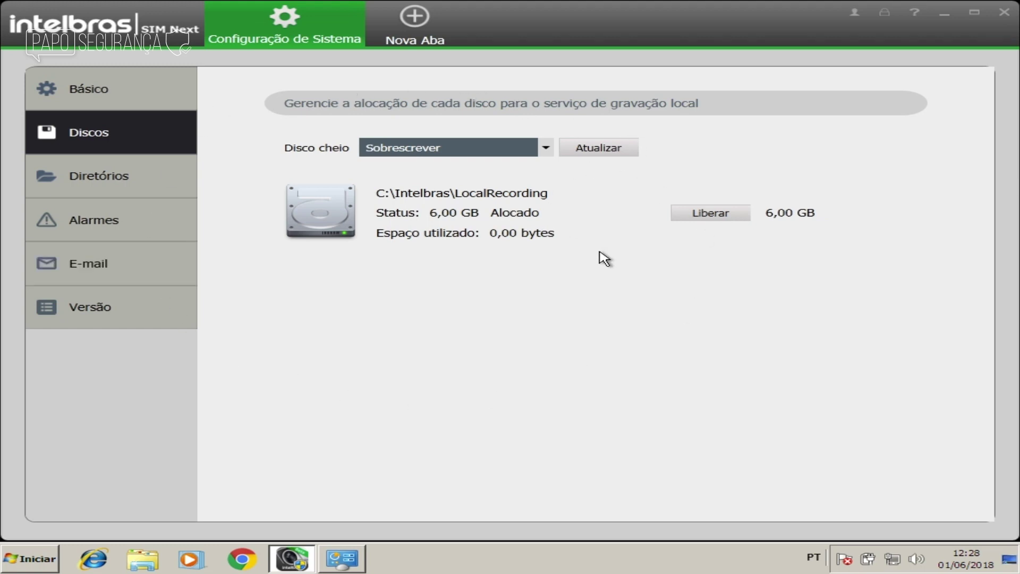
Step: Release and reallocate 6 GB for local recording, keeping Sobrescrever when the disk is full
left_click(709, 215)
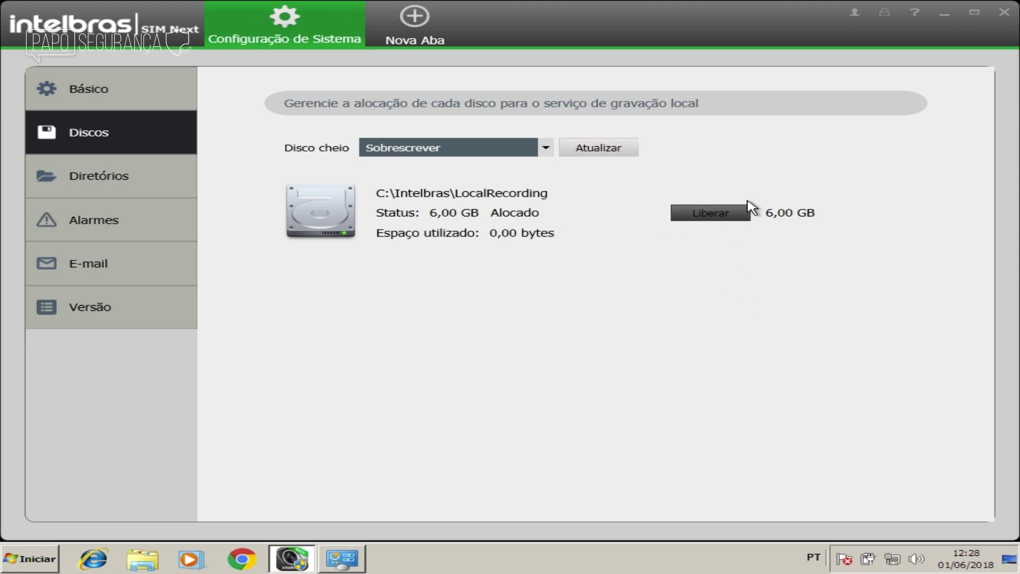
left_click(703, 213)
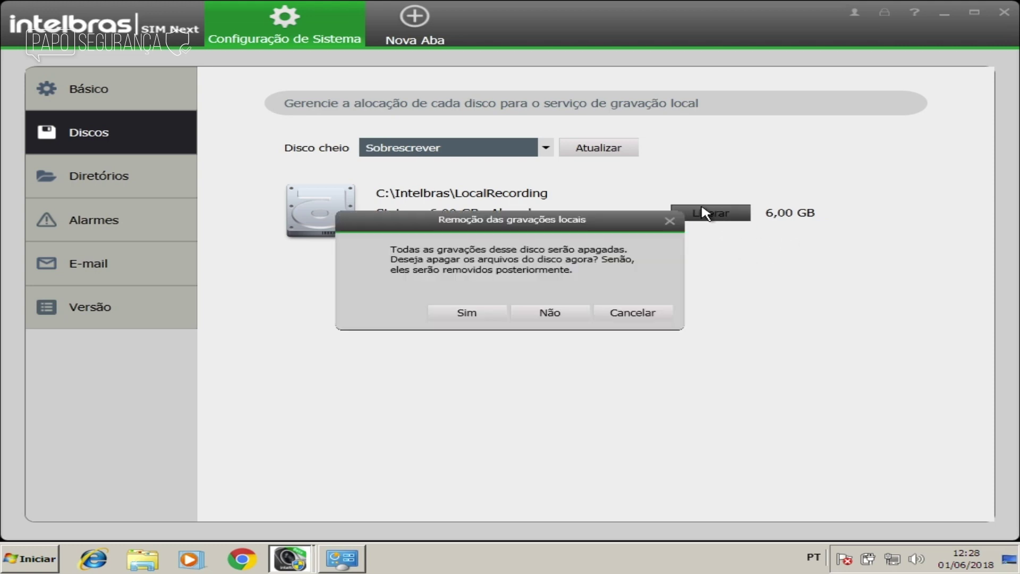
left_click(467, 314)
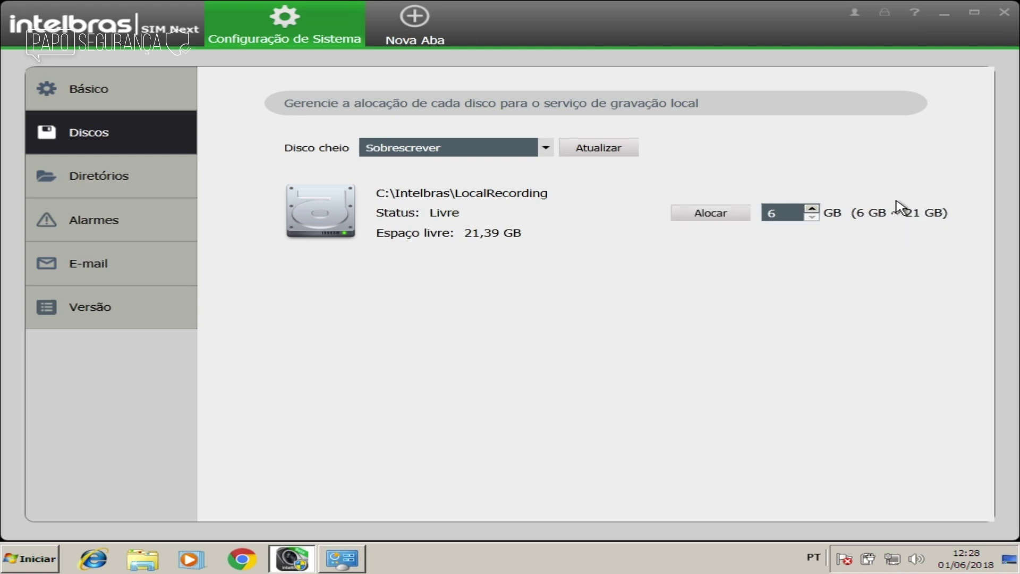
left_click(712, 214)
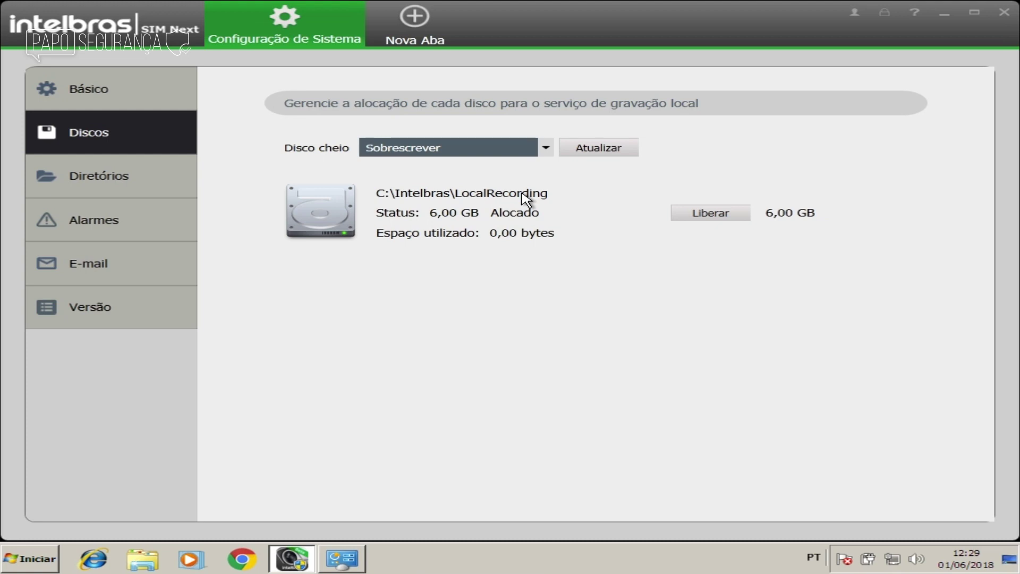
left_click(544, 149)
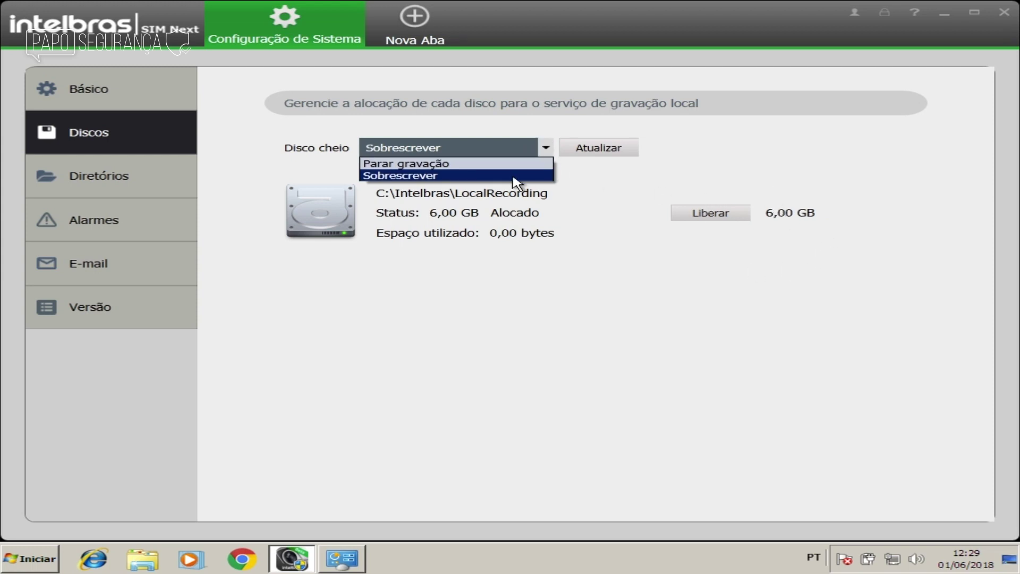
left_click(620, 232)
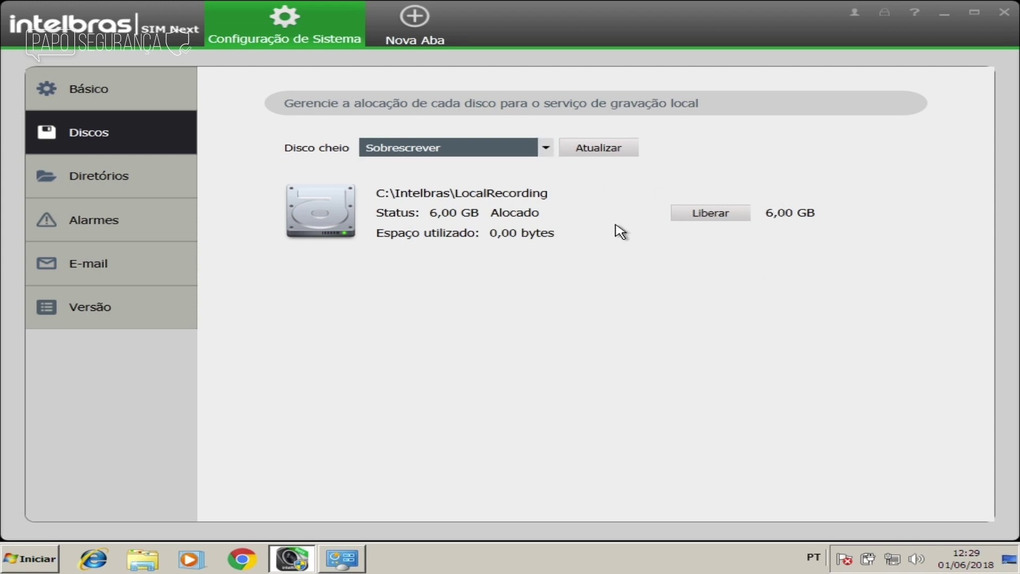
left_click(107, 176)
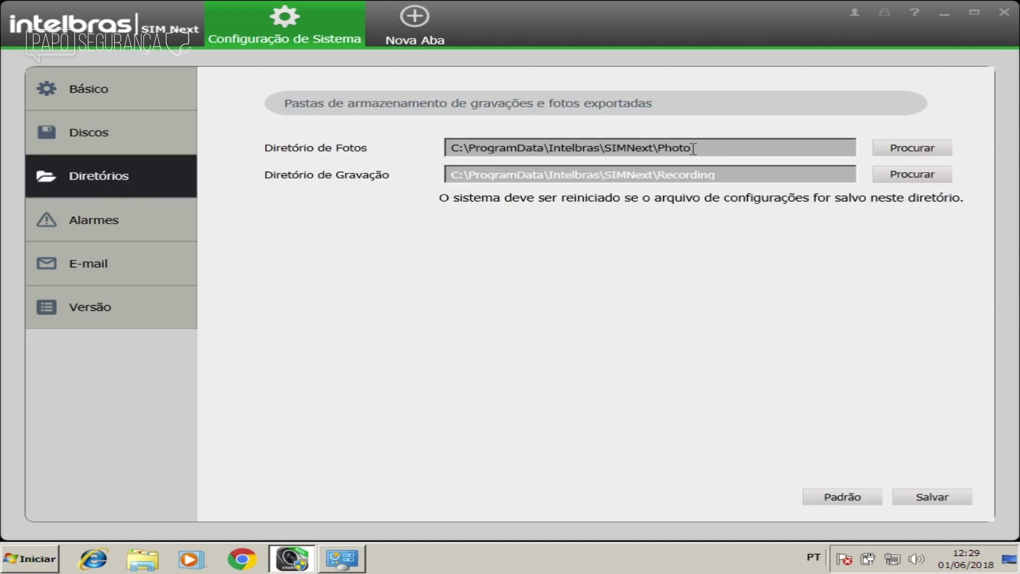
Step: Review the photo and recording folder paths, then switch to the Alarmes settings
left_click_drag(694, 148, 644, 151)
left_click_drag(717, 174, 671, 168)
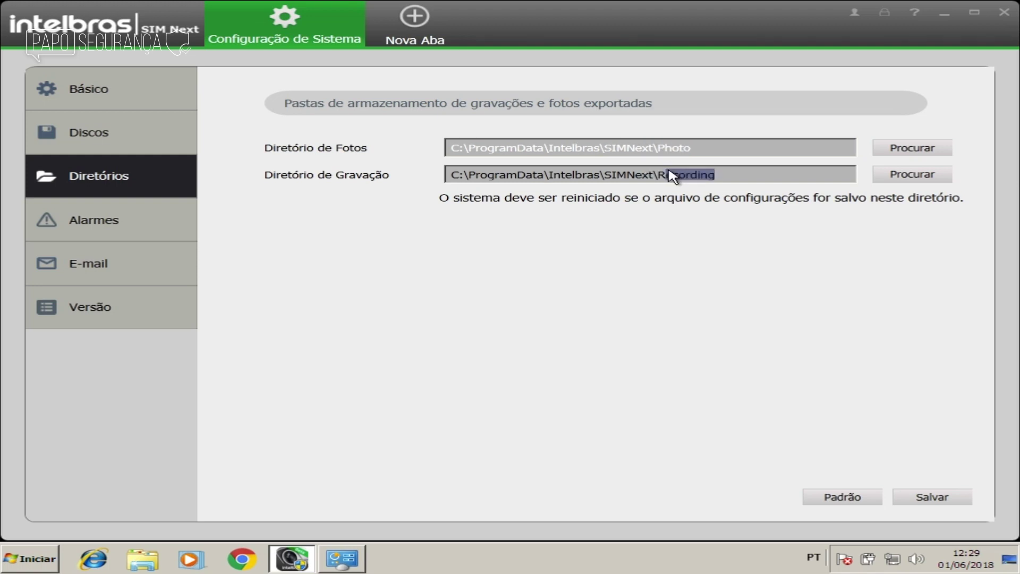
left_click(45, 213)
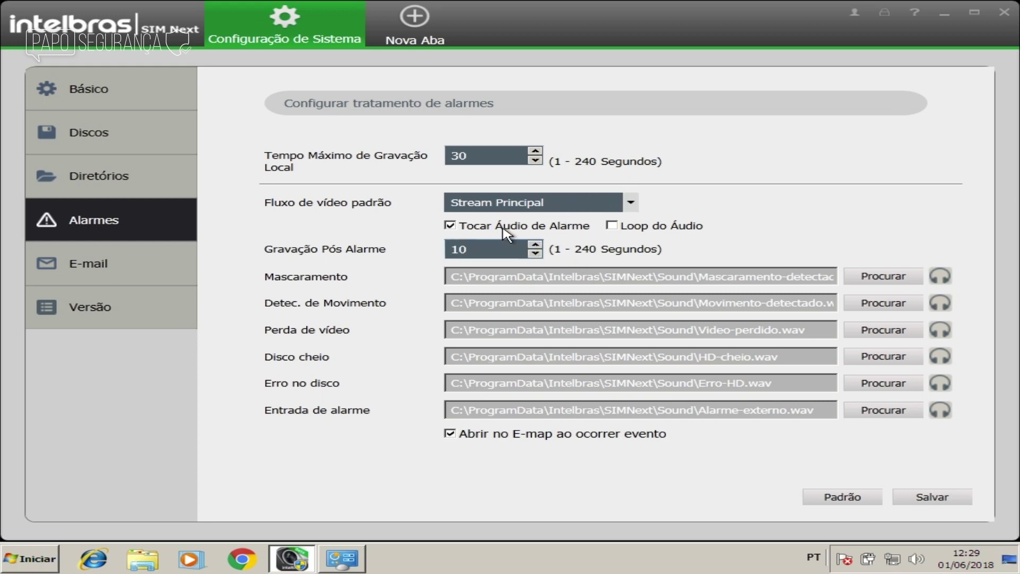
Step: Enable Loop do Áudio and preview the Movimento-detectado.wav motion detection sound
left_click(548, 229)
left_click(944, 305)
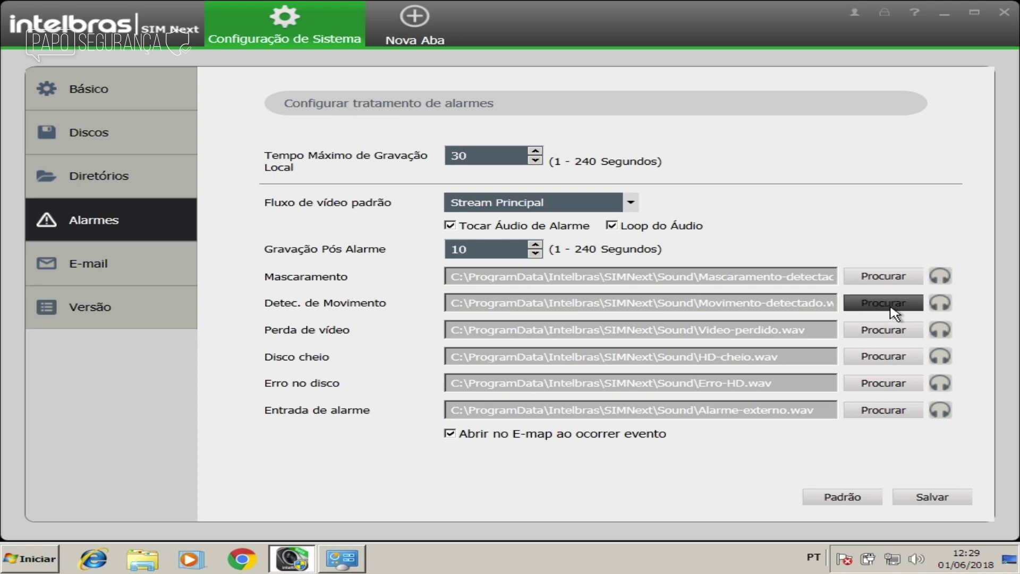
Step: Look over the E-mail SMTP settings, then view the Versão page showing version 1.12.5
left_click(137, 268)
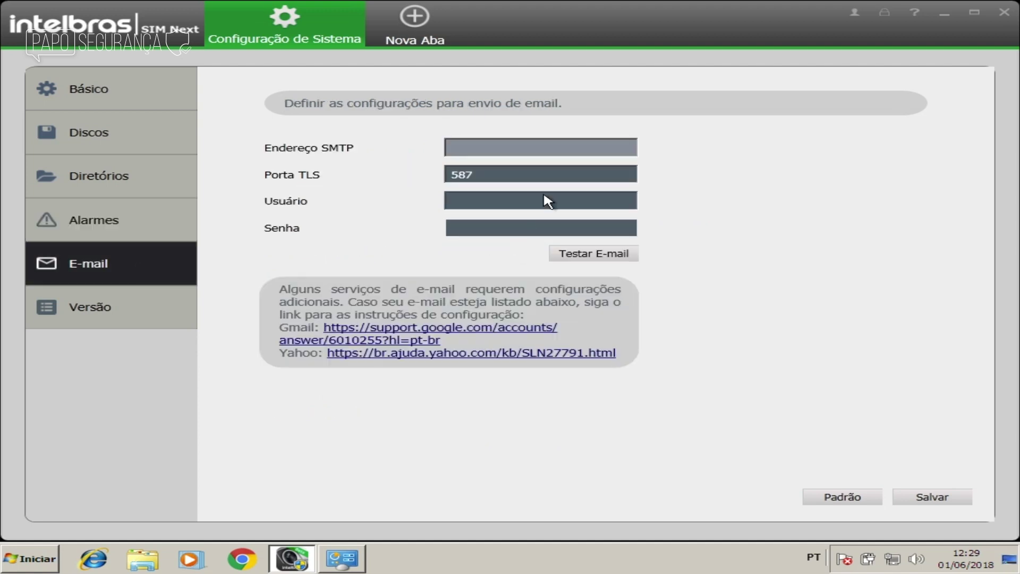
left_click(563, 145)
left_click(123, 329)
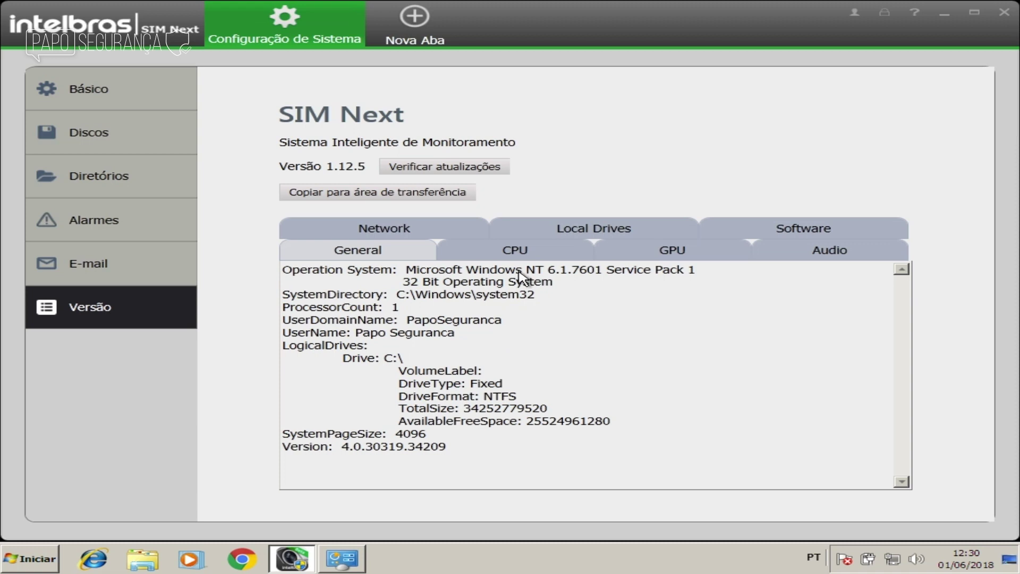
Step: Review the CPU, GPU, Audio, Software, Local Drives and Network details
left_click(502, 253)
scroll(595, 382, "down", 5)
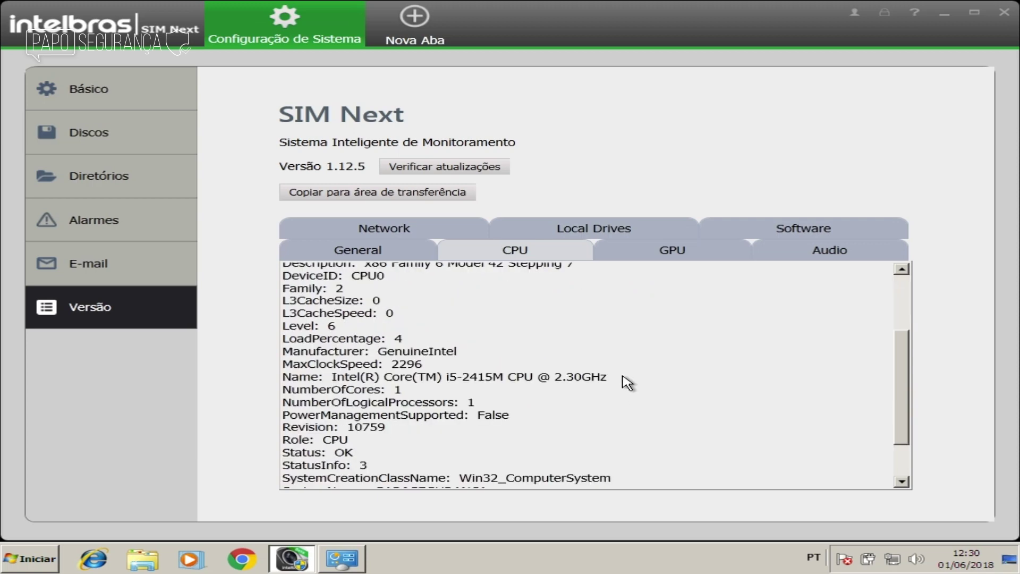
left_click(684, 258)
left_click(770, 253)
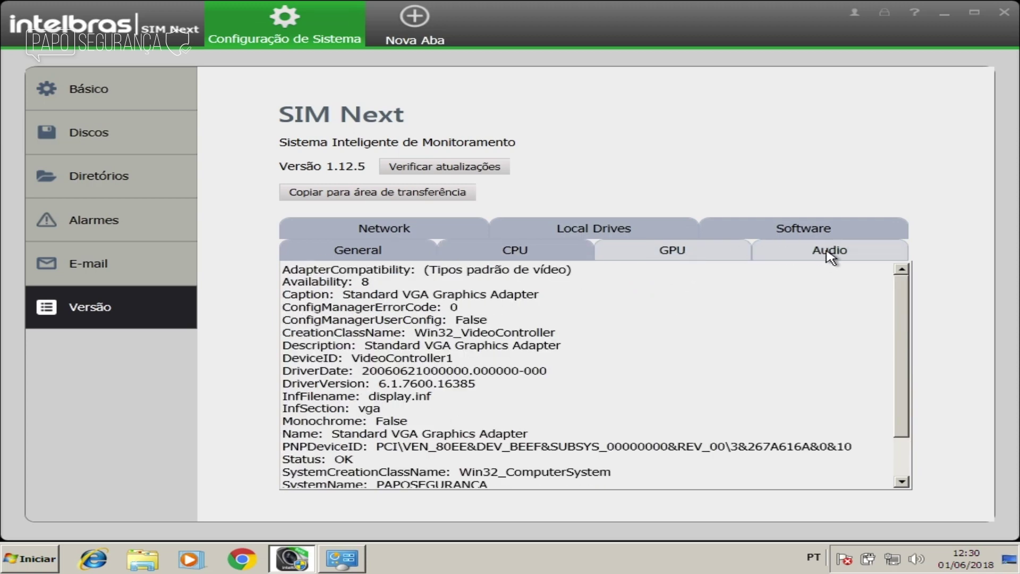
left_click(813, 231)
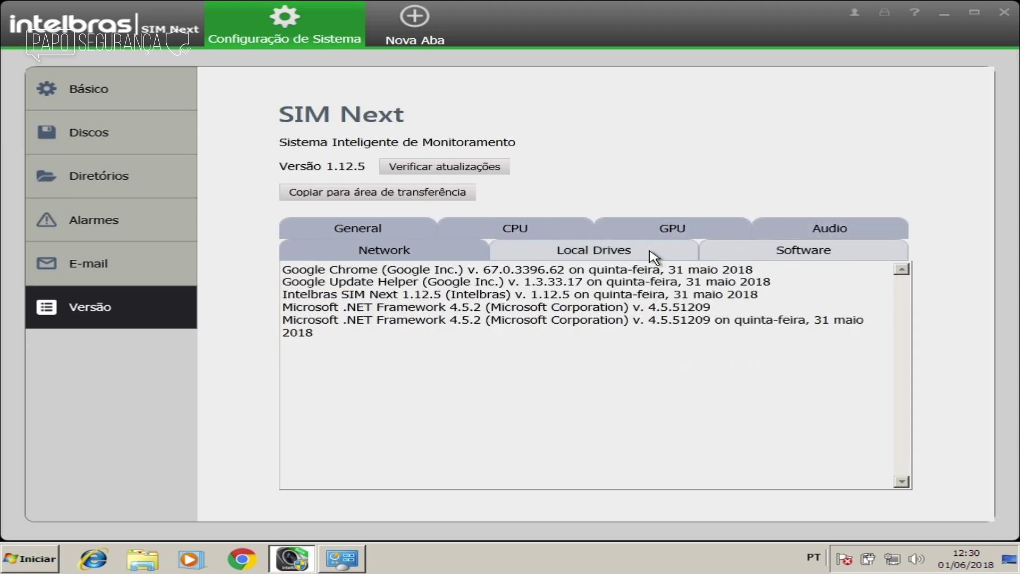
left_click(607, 254)
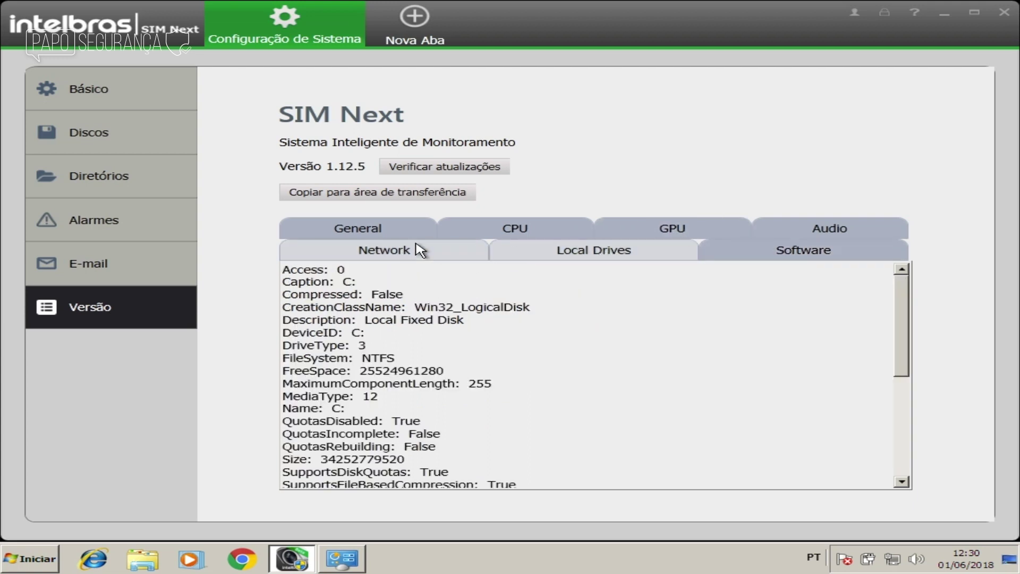
left_click(420, 252)
scroll(610, 338, "down", 1)
scroll(610, 338, "down", 4)
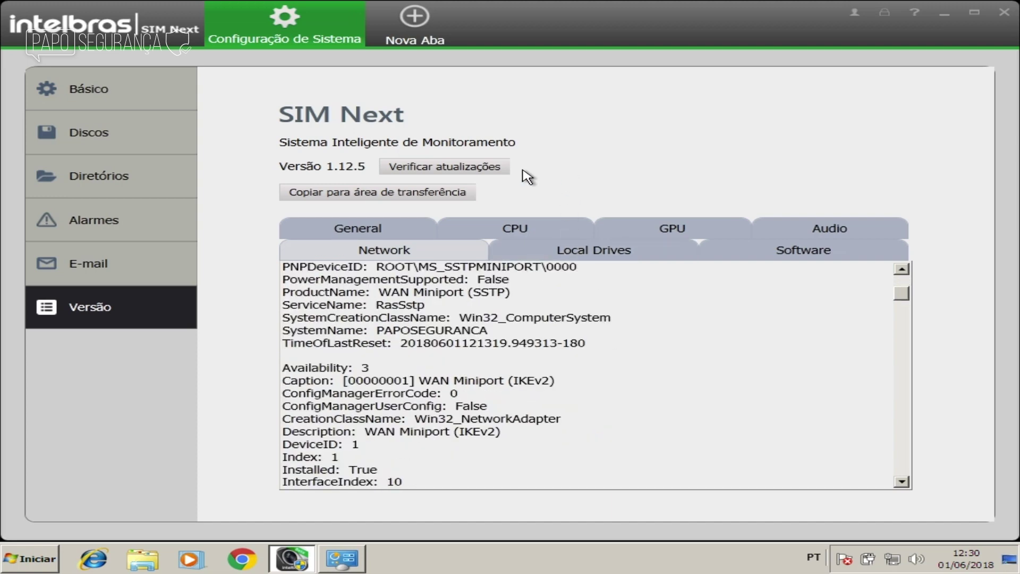
Step: Confirm the software is already up to date and close Configuração de Sistema
left_click(499, 169)
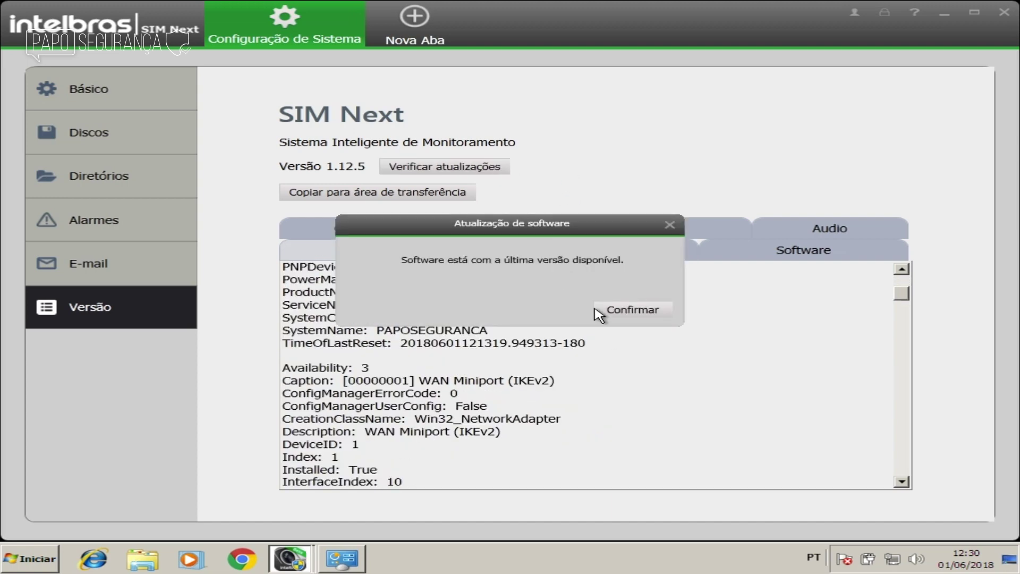
left_click(632, 309)
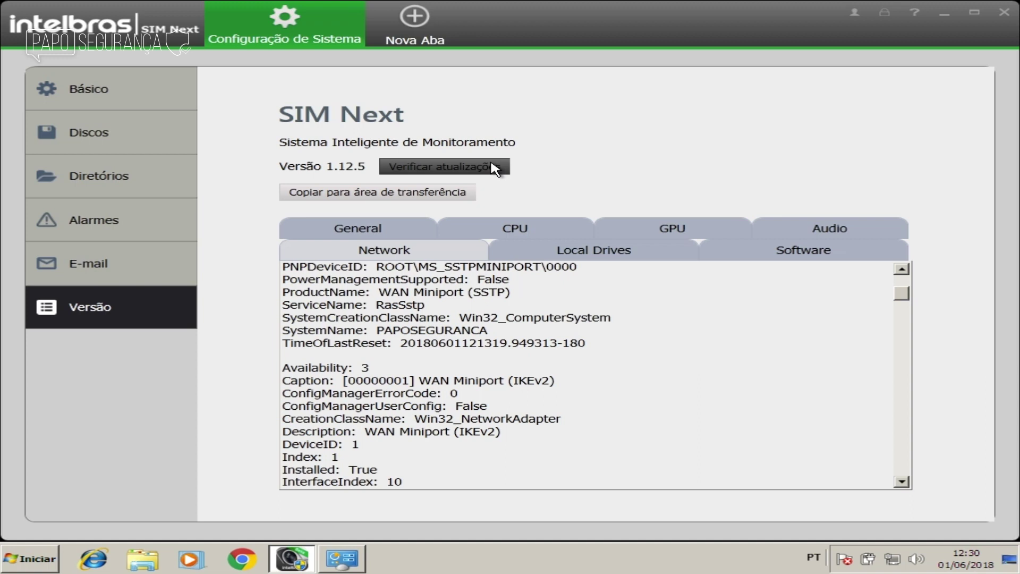
left_click(356, 4)
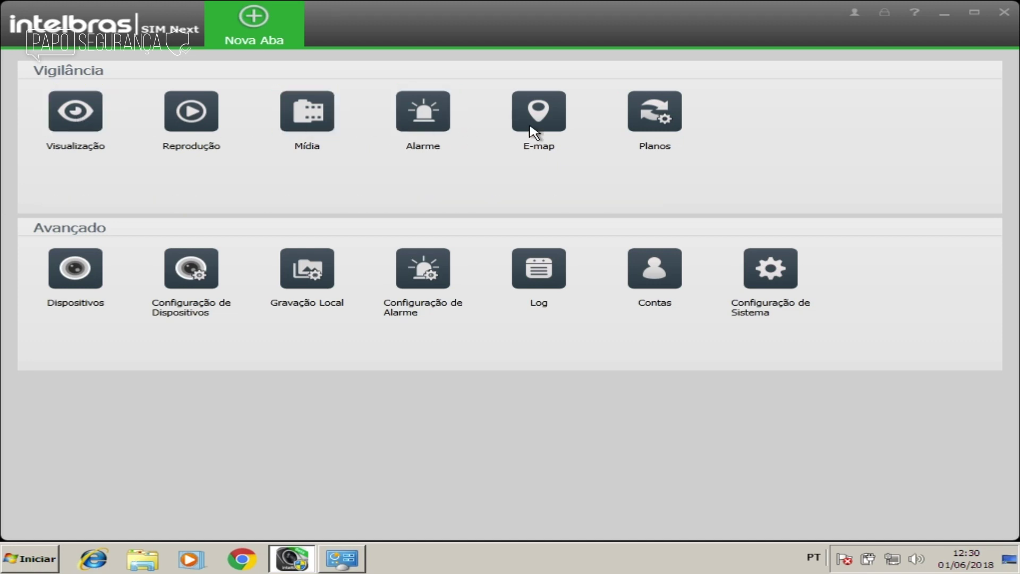
Step: Open three Visualização live-view tabs, then close Visualização (3) and Visualização (2)
left_click(90, 116)
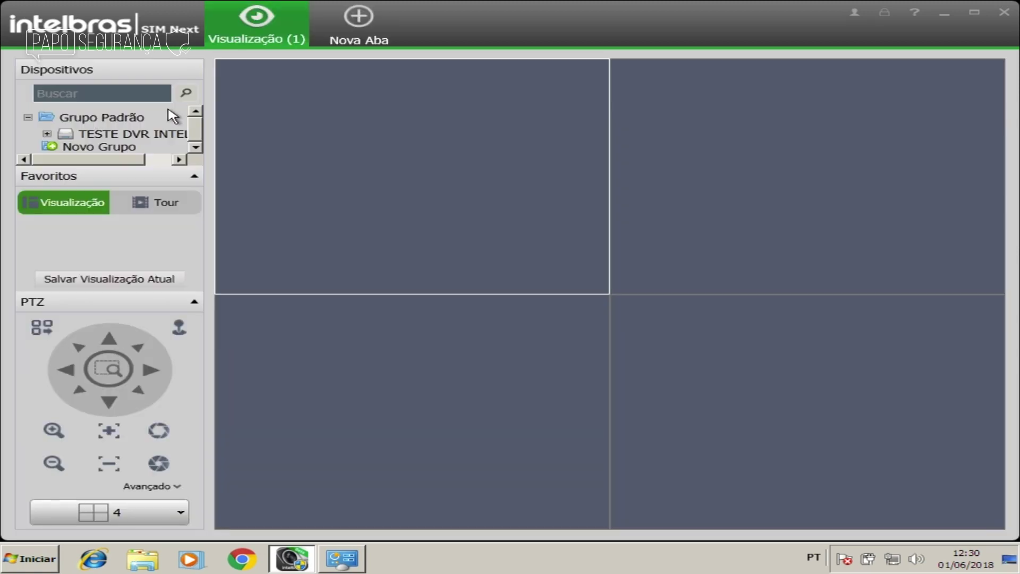
left_click(329, 40)
left_click(75, 111)
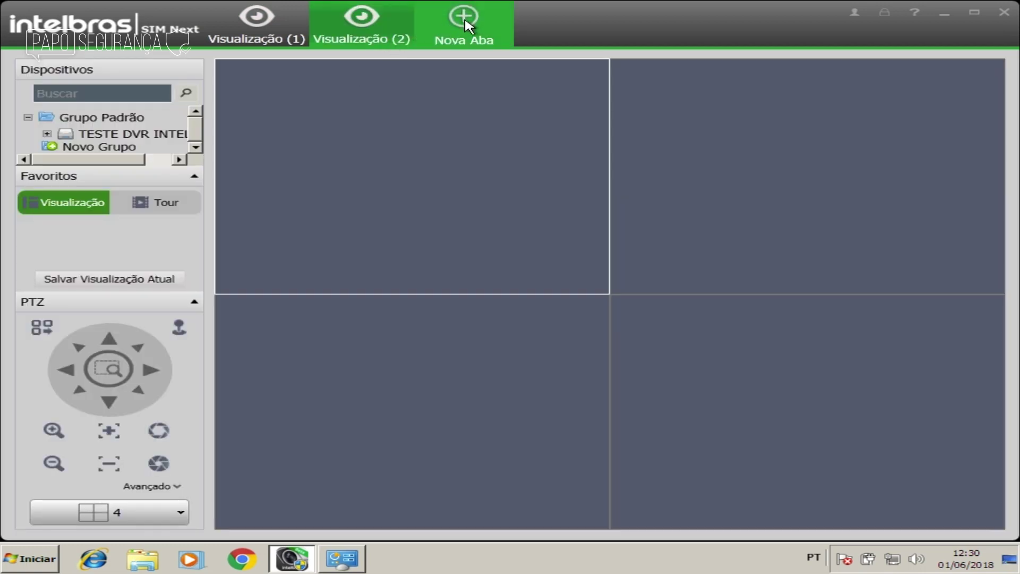
left_click(465, 23)
left_click(75, 112)
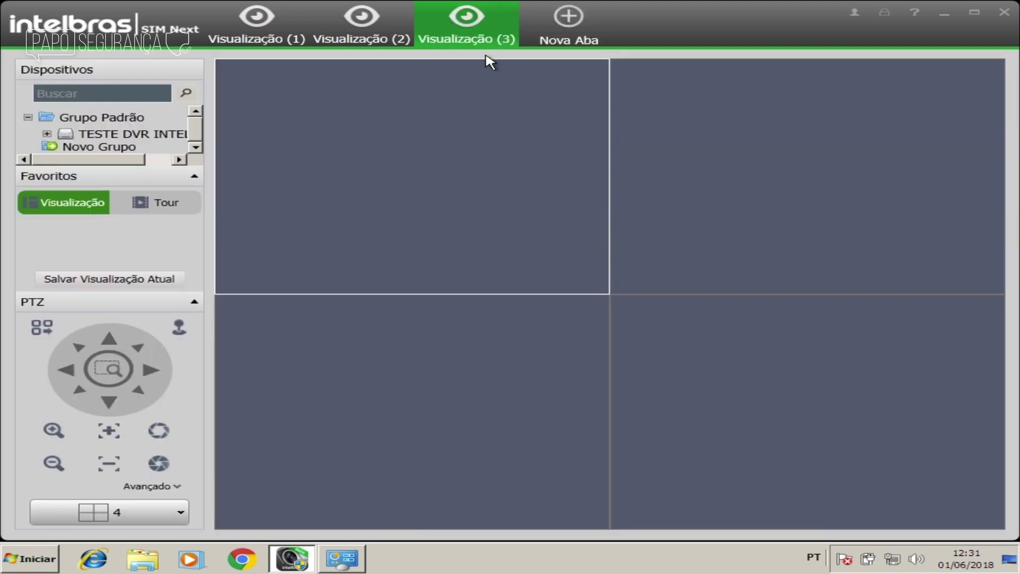
left_click(502, 10)
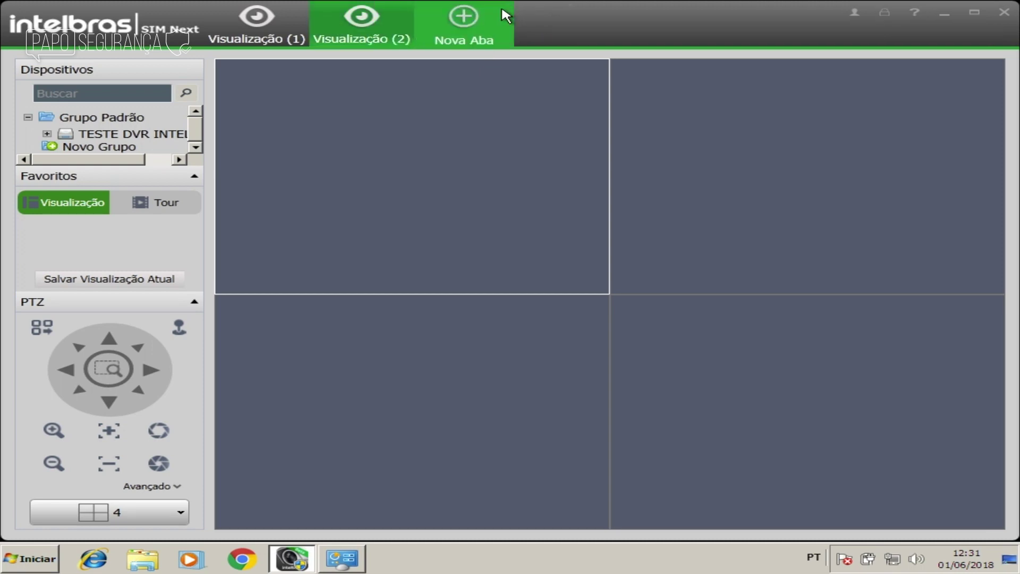
left_click(406, 4)
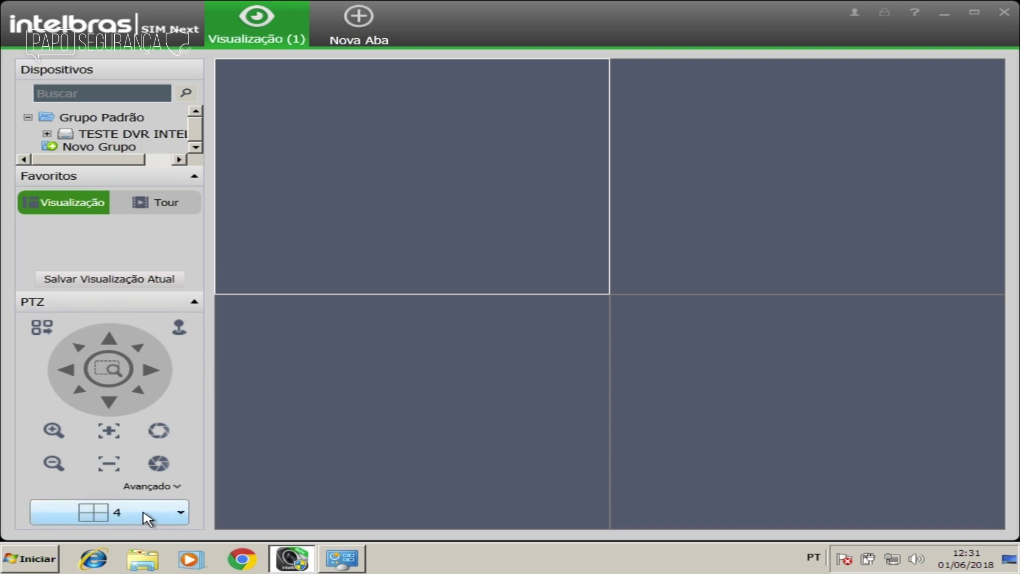
Step: Switch to the 1-pane layout and show TESTE DVR INTELBRAS Cam 1 live in it
left_click(181, 513)
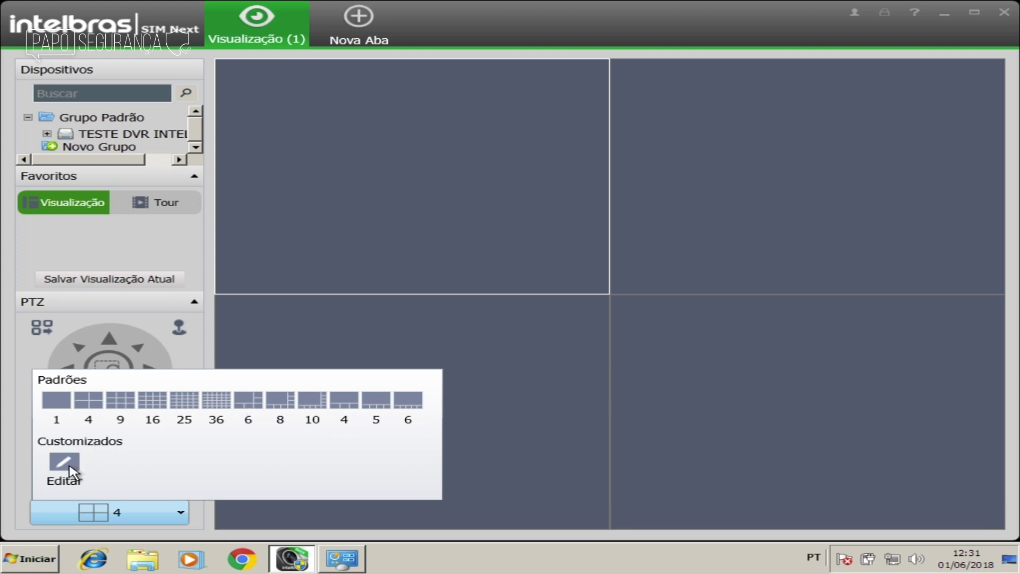
left_click(63, 405)
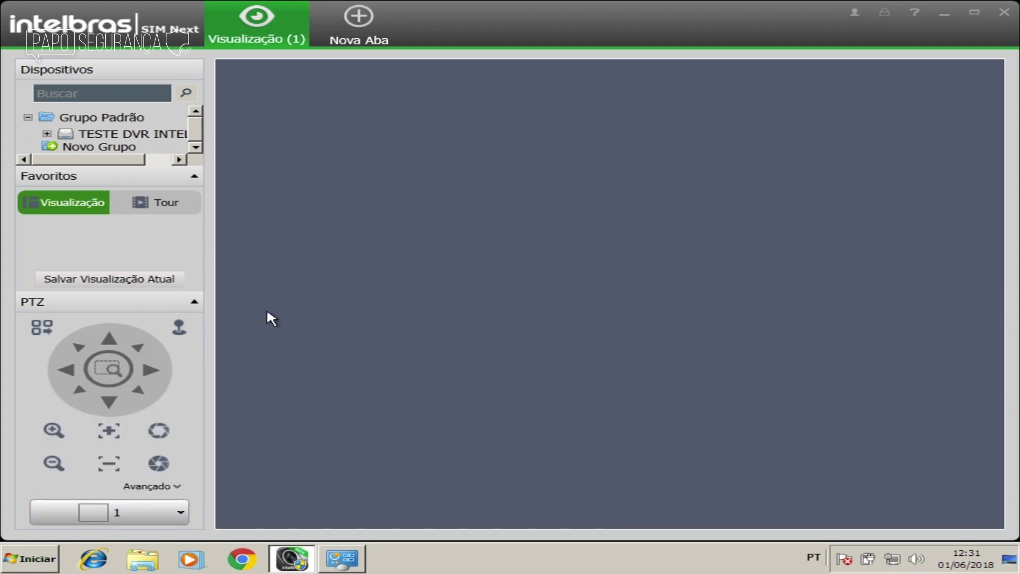
left_click(48, 134)
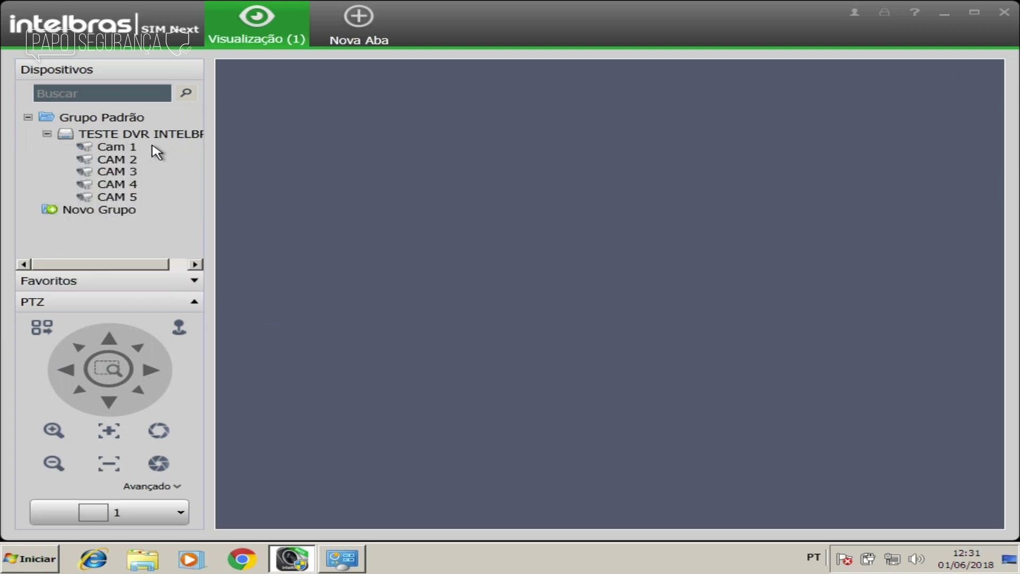
left_click(122, 150)
double_click(122, 151)
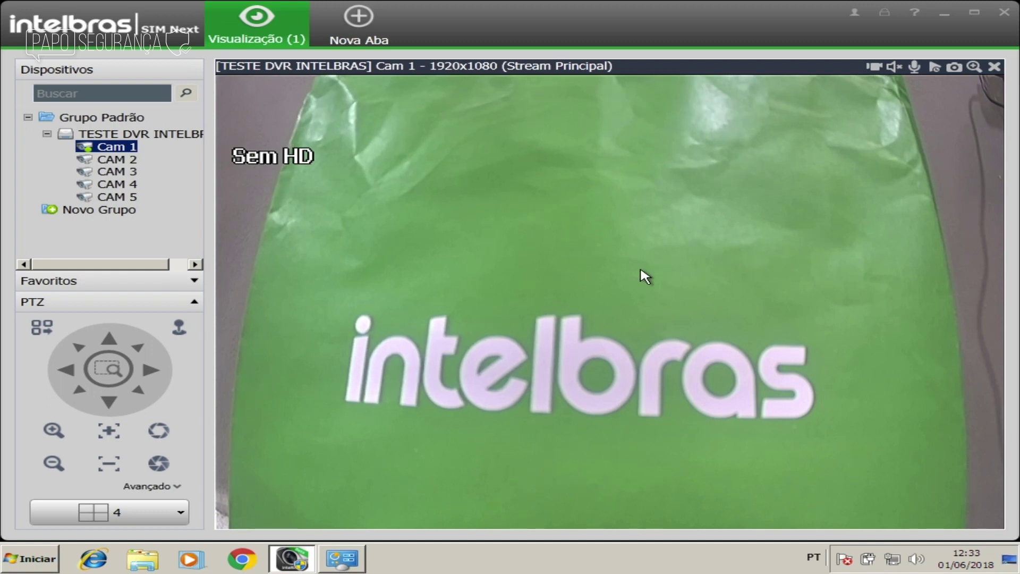
right_click(558, 256)
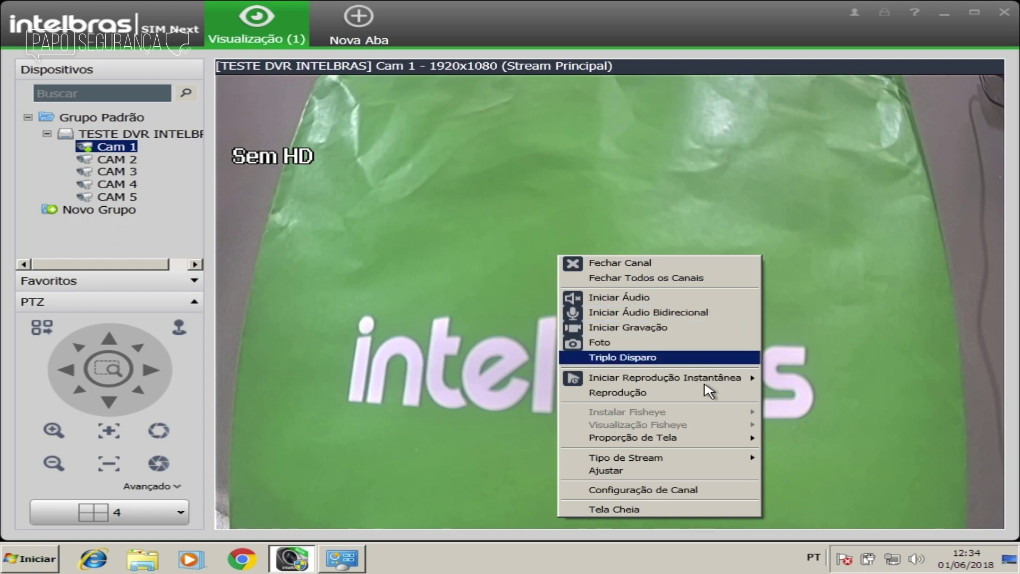
mouse_move(703, 381)
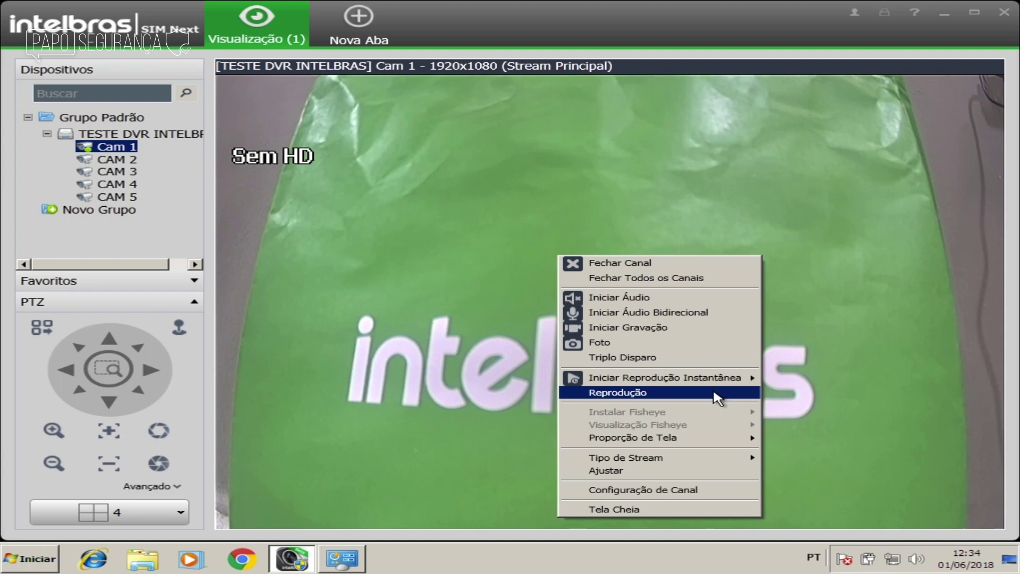
mouse_move(714, 444)
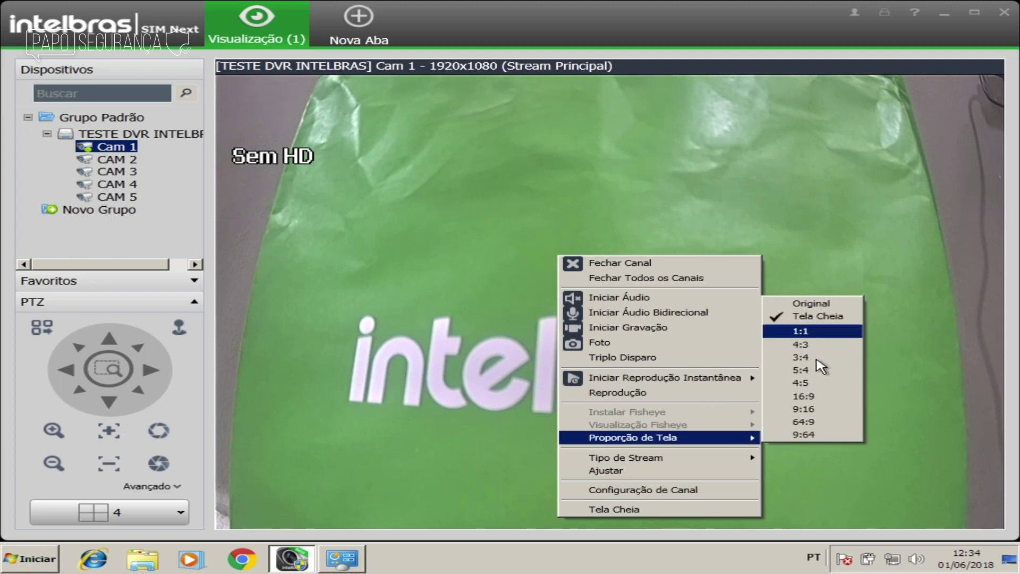
mouse_move(709, 462)
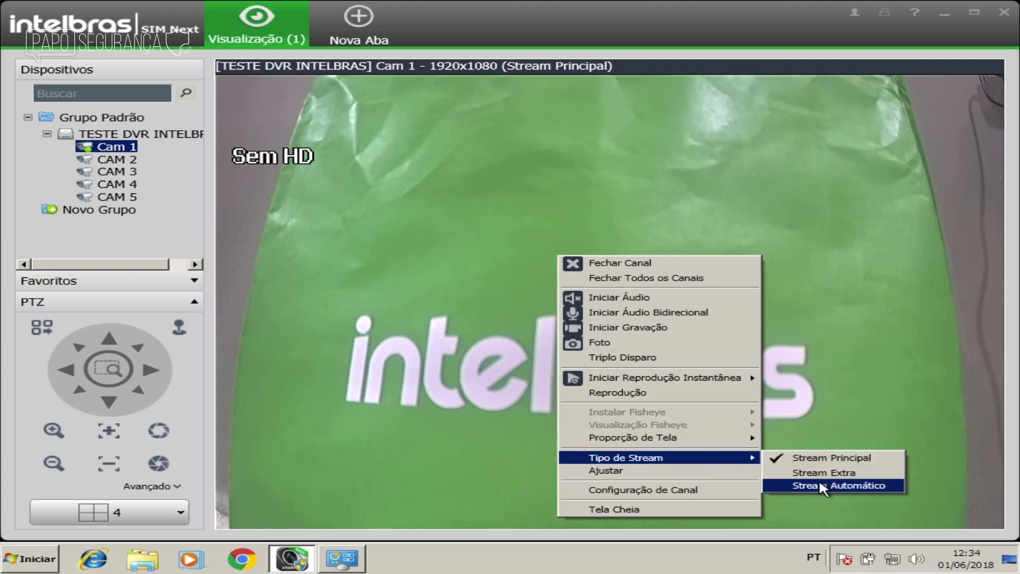
left_click(719, 476)
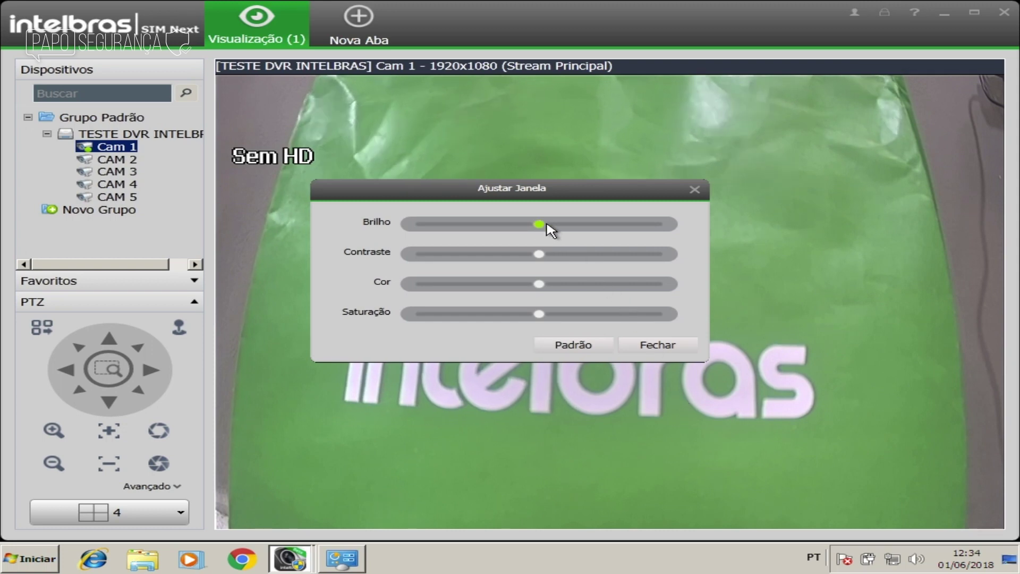
left_click(655, 346)
right_click(622, 318)
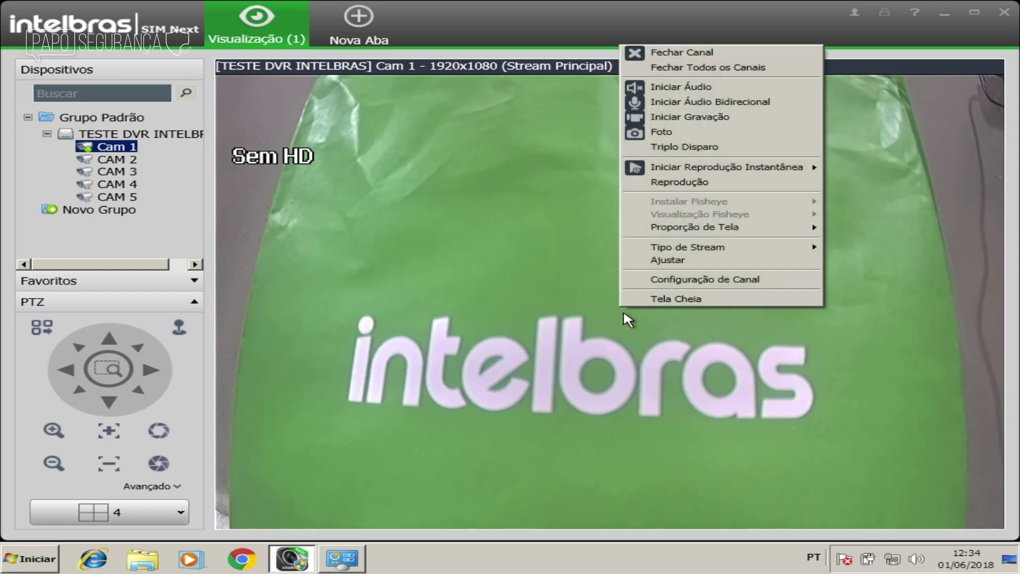
Step: Enable Cam 1's Mostrar Nome overlay at the bottom-right, apply it, and close the settings
left_click(653, 279)
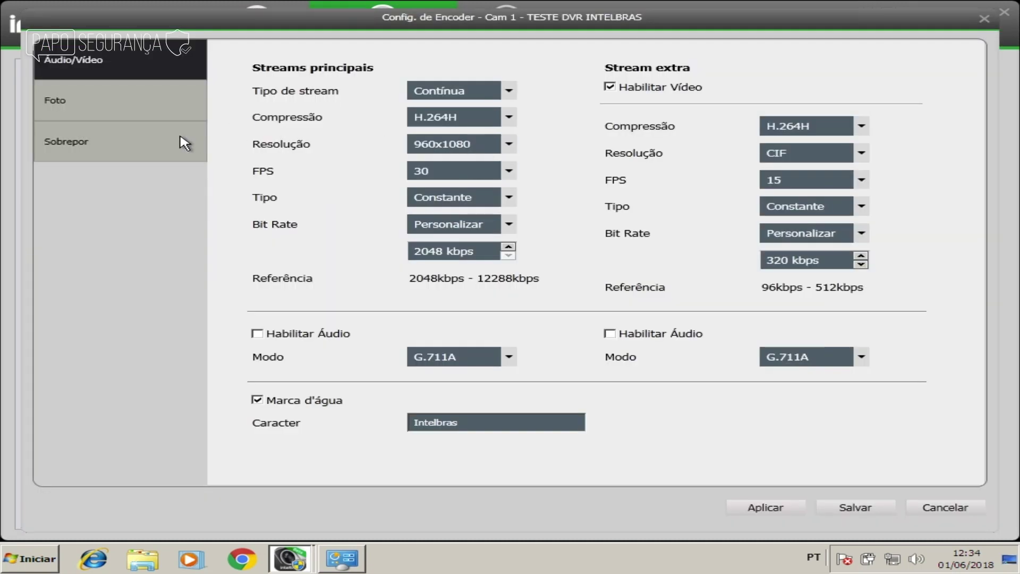
left_click(128, 141)
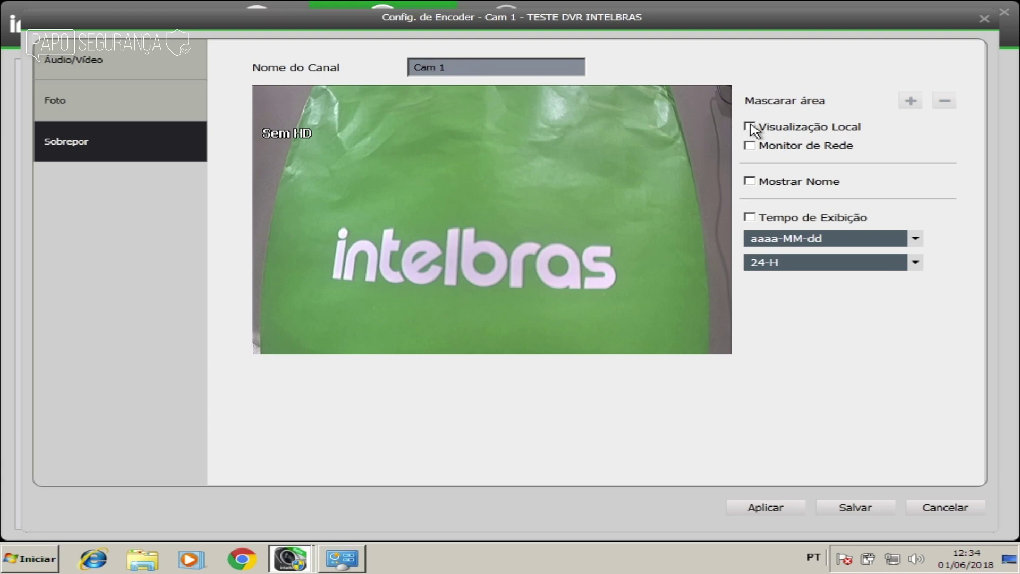
left_click(752, 182)
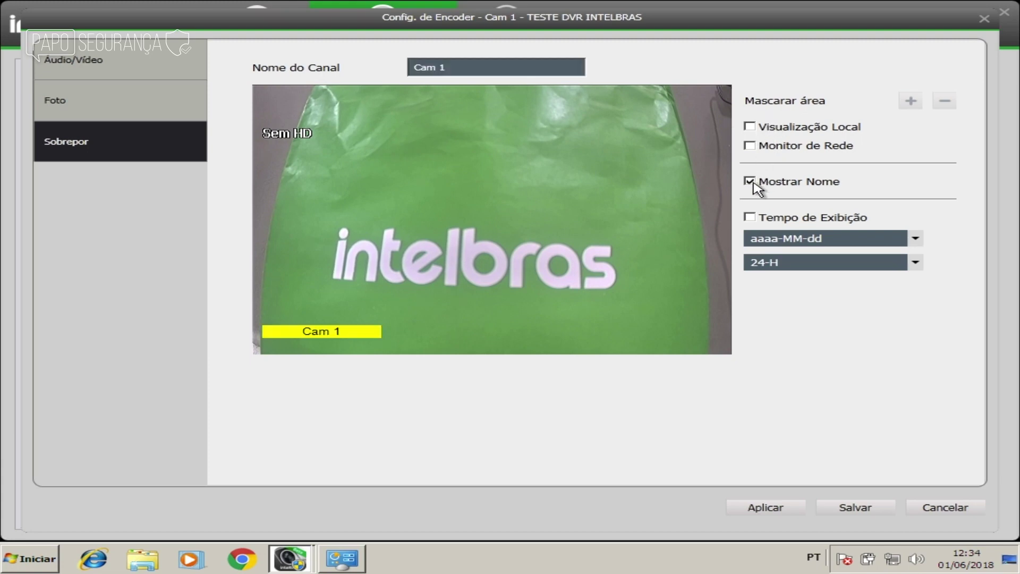
left_click_drag(315, 332, 673, 338)
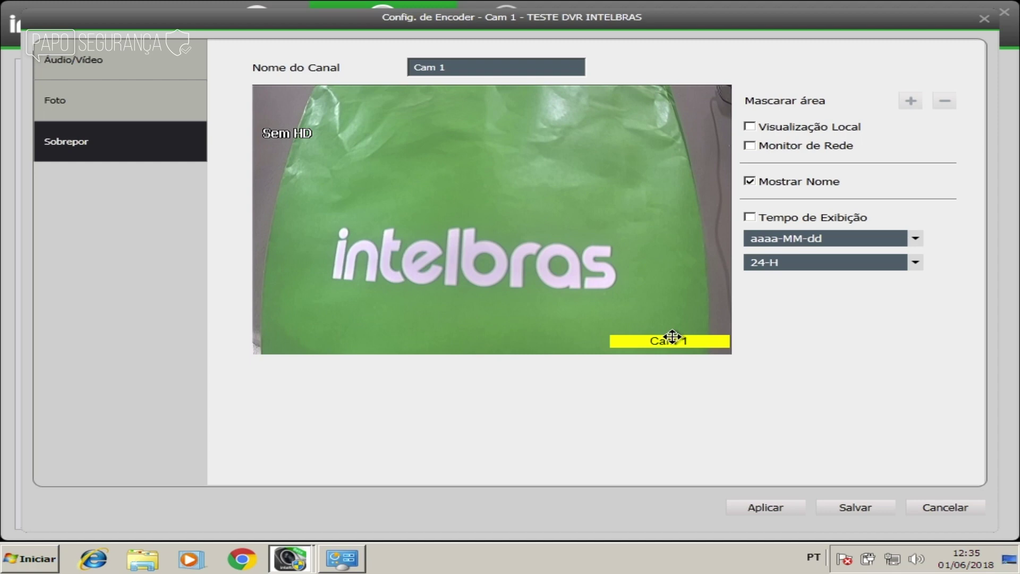
left_click(766, 510)
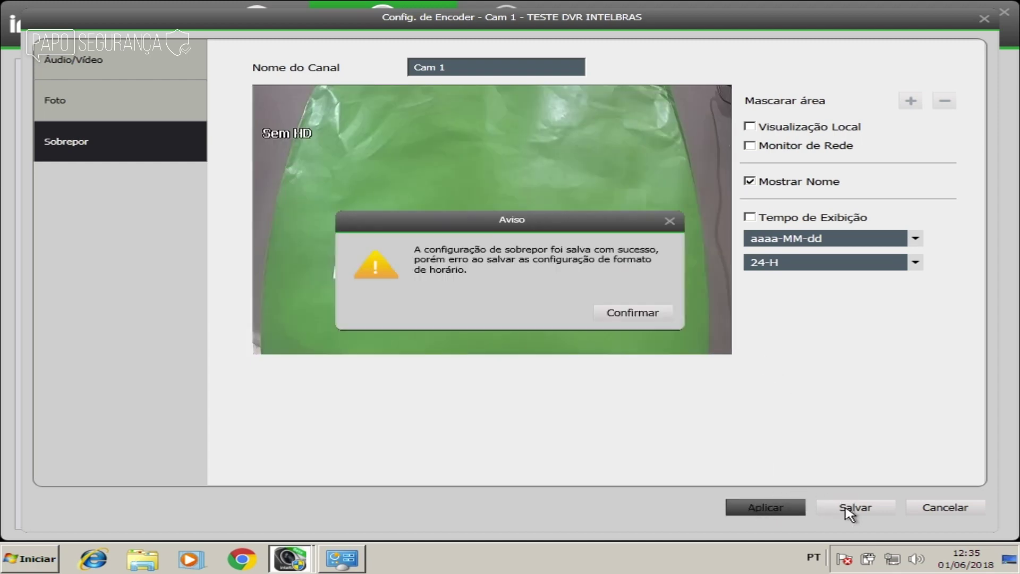
left_click(632, 313)
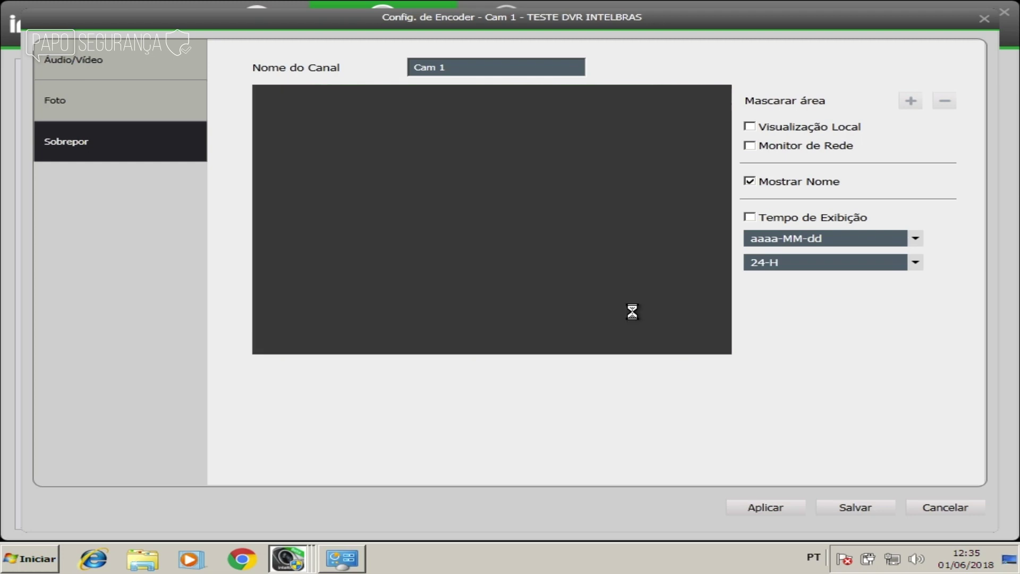
left_click(984, 19)
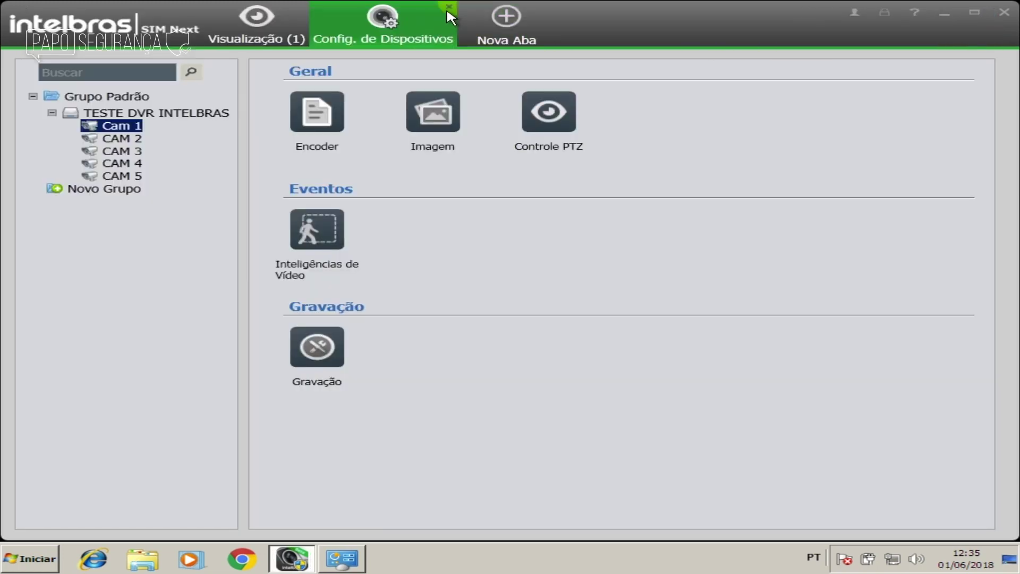
left_click(447, 6)
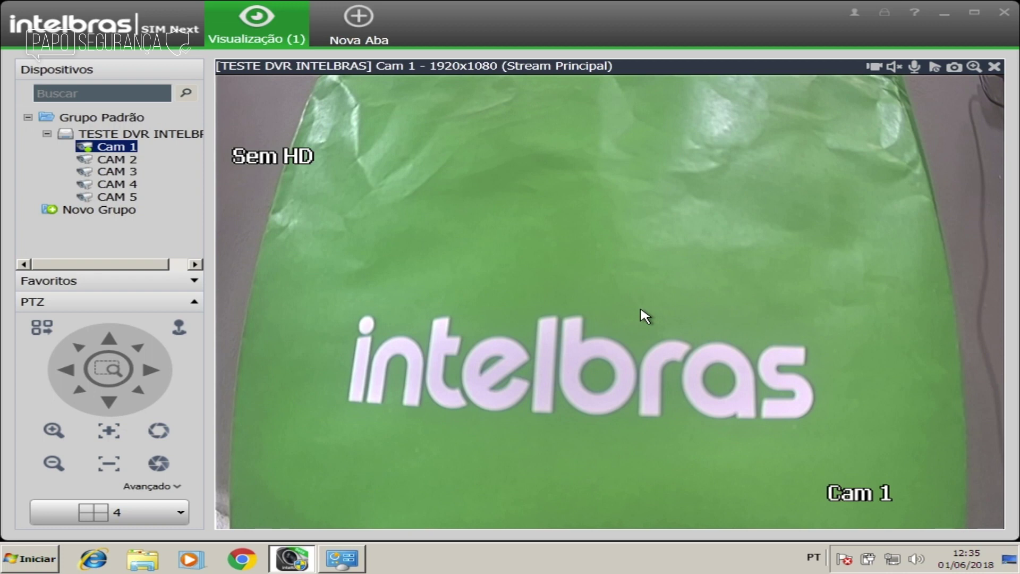
Step: Toggle Cam 1 back to the grid and to full size, then expand Favoritos
double_click(446, 201)
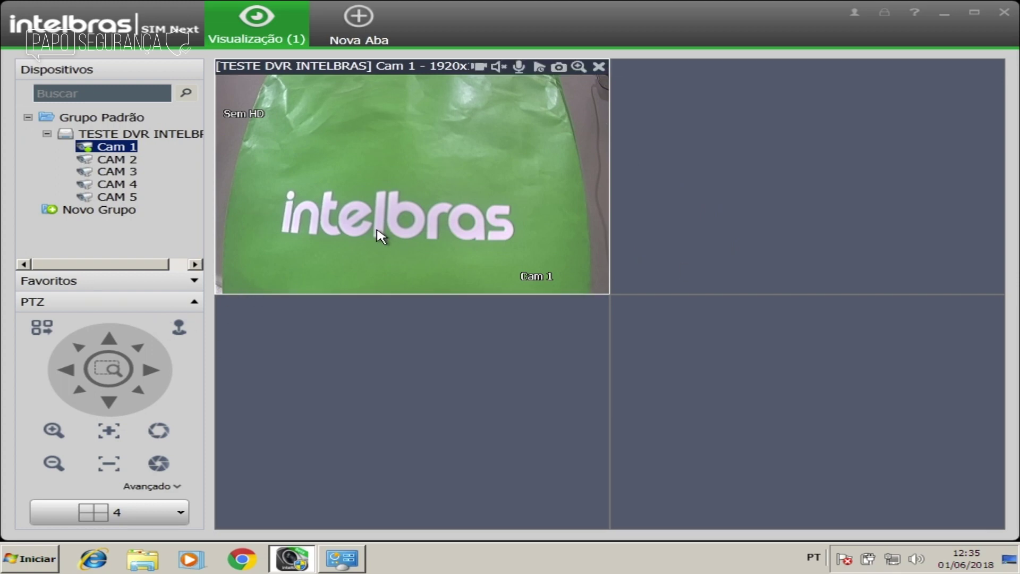
double_click(403, 189)
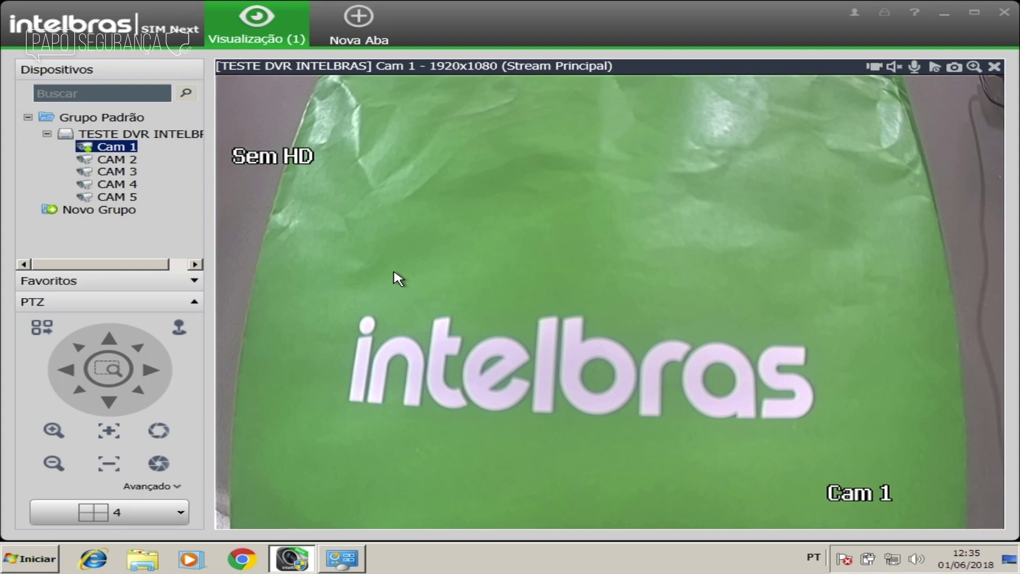
left_click(160, 287)
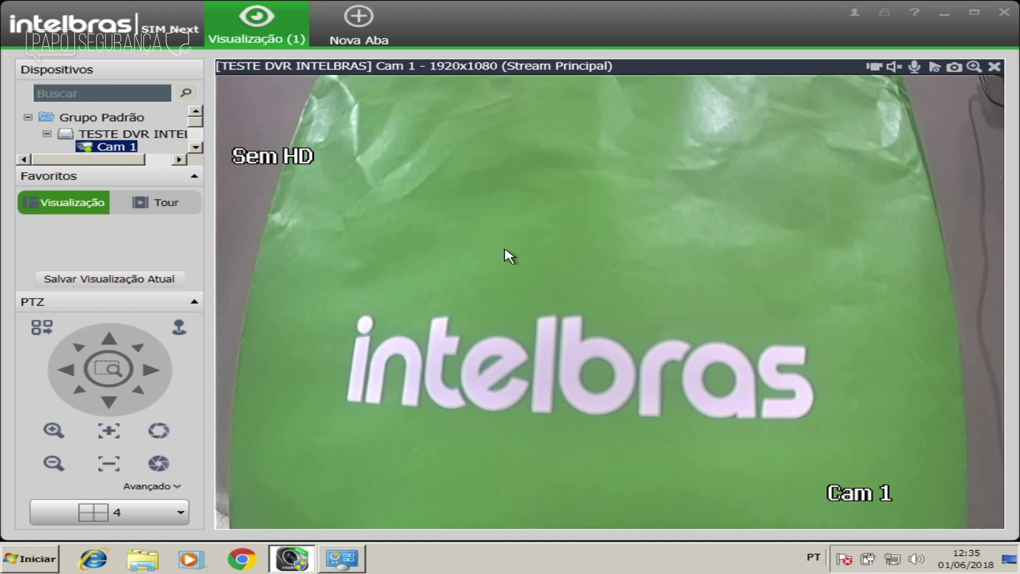
Step: Save the current Cam 1 view as the favourite 'Tela inicial'
left_click(108, 280)
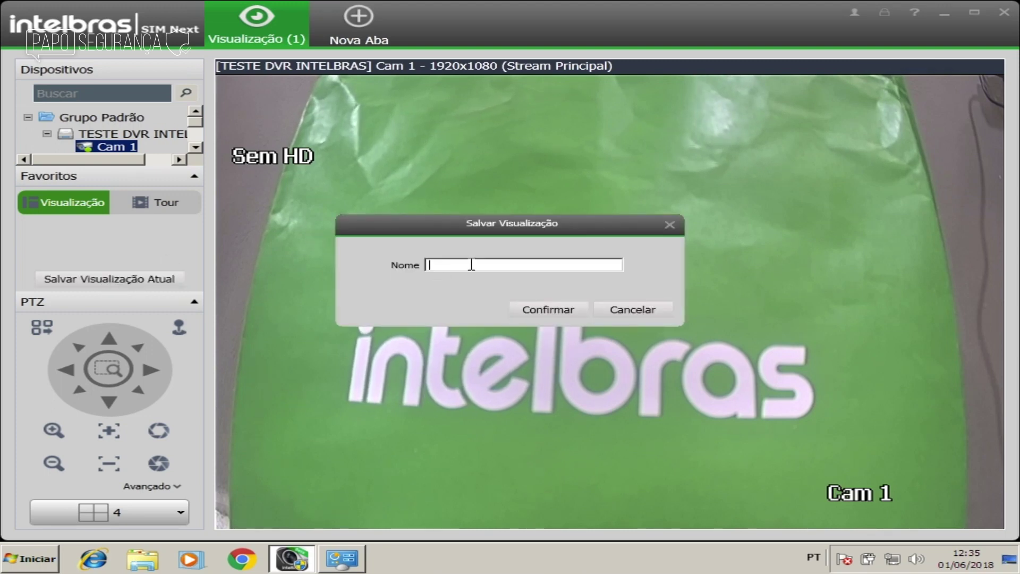
type("Tele")
key("BackSpace")
type("a inicial")
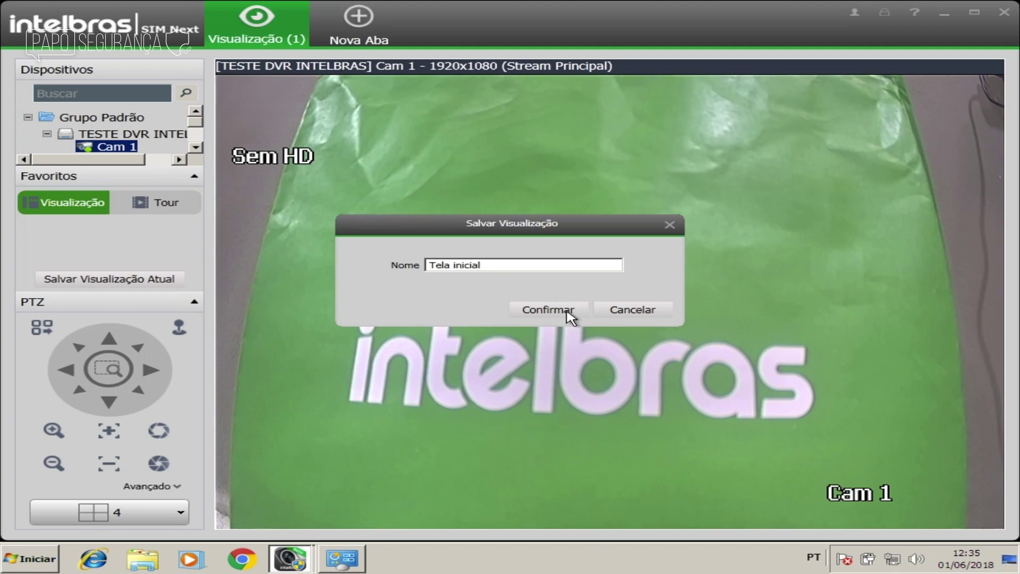
left_click(567, 312)
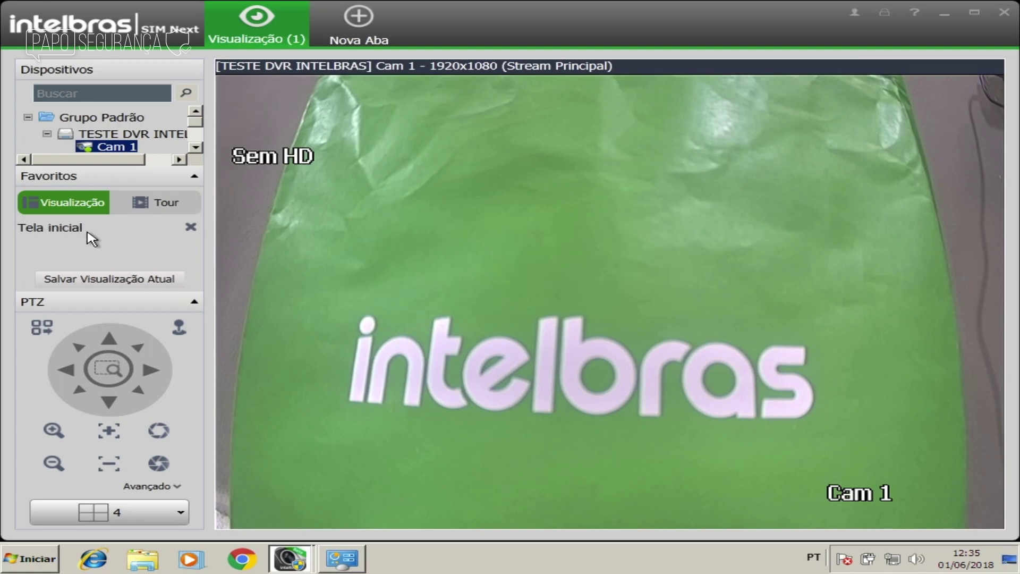
Step: Switch to the 36-pane layout and save it as favourite 'Camera corredor'
mouse_move(439, 278)
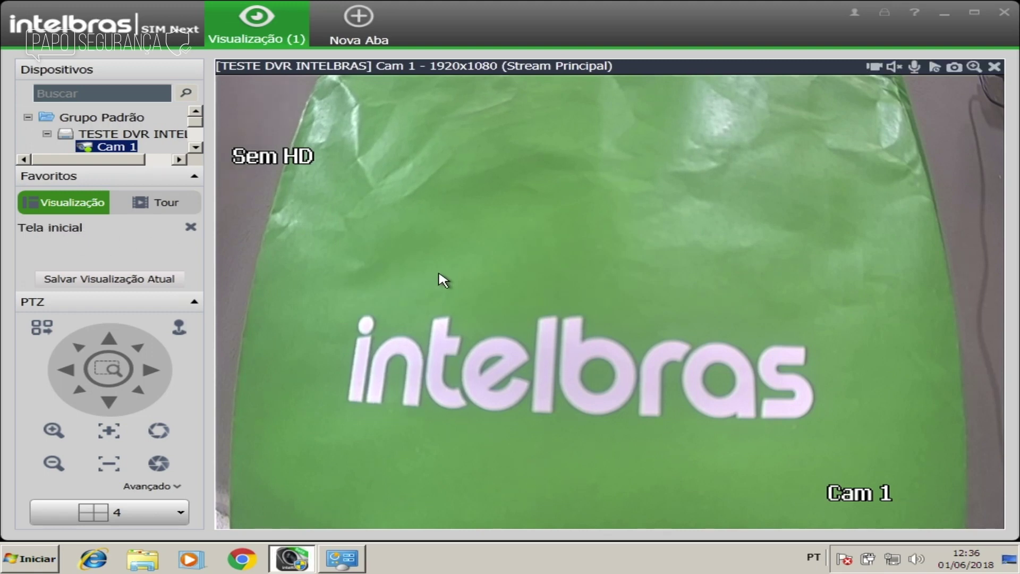
double_click(439, 275)
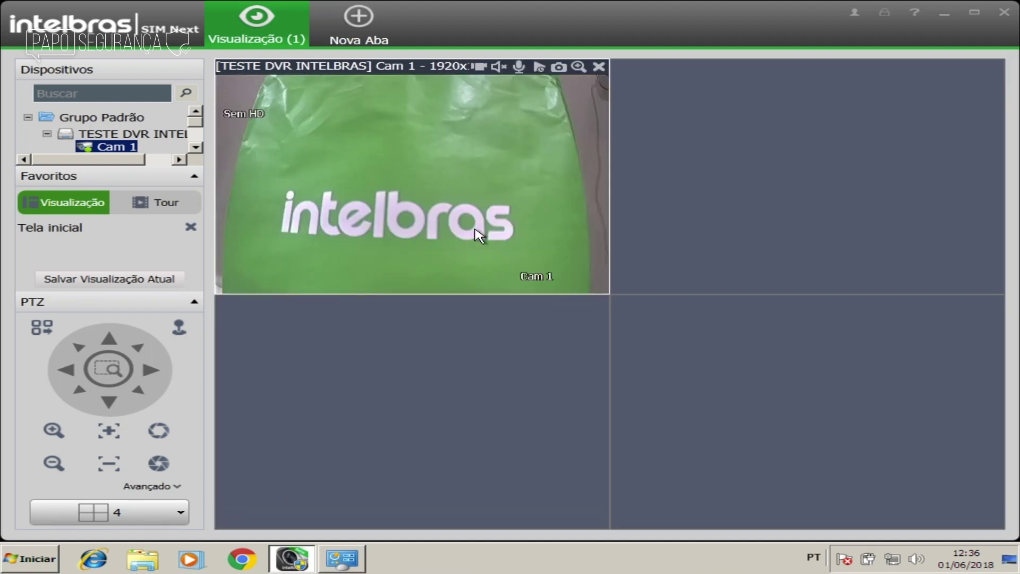
right_click(479, 236)
left_click(191, 505)
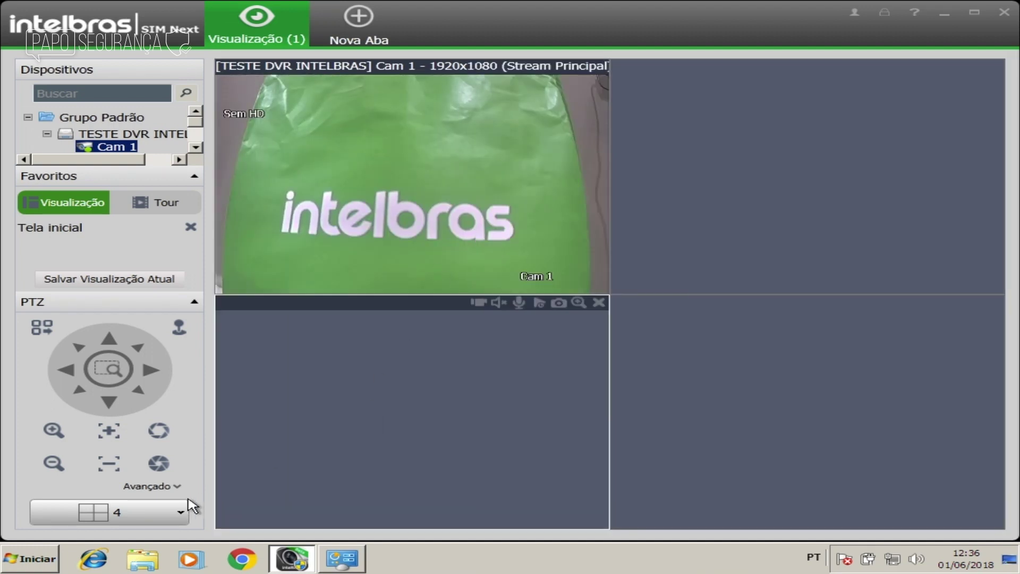
left_click(180, 512)
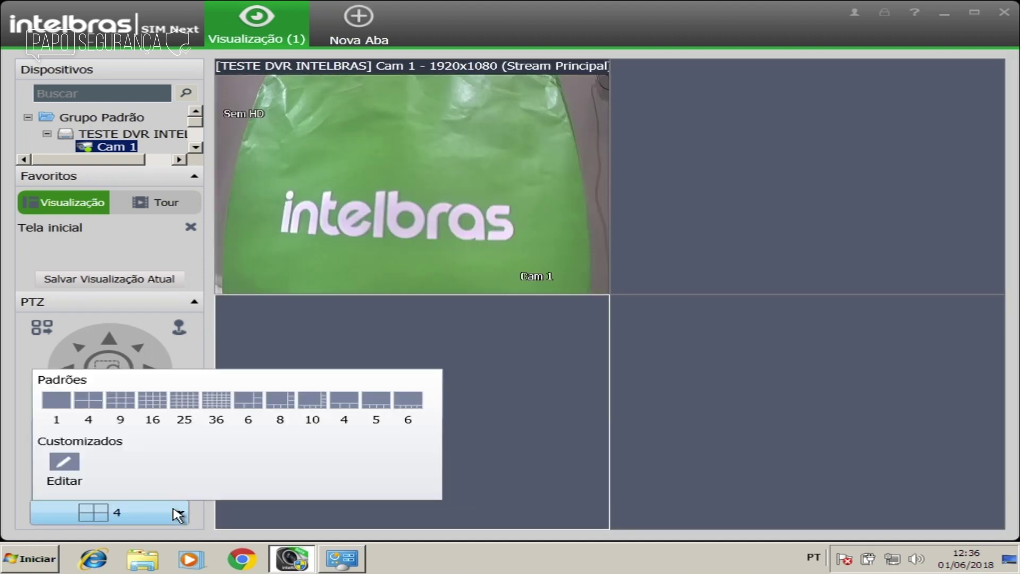
left_click(225, 405)
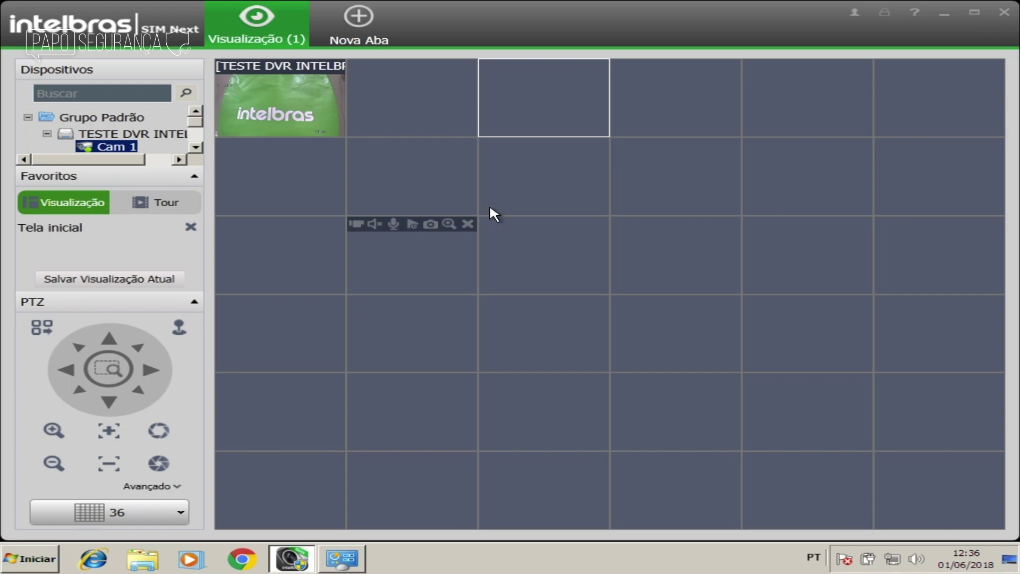
left_click(107, 279)
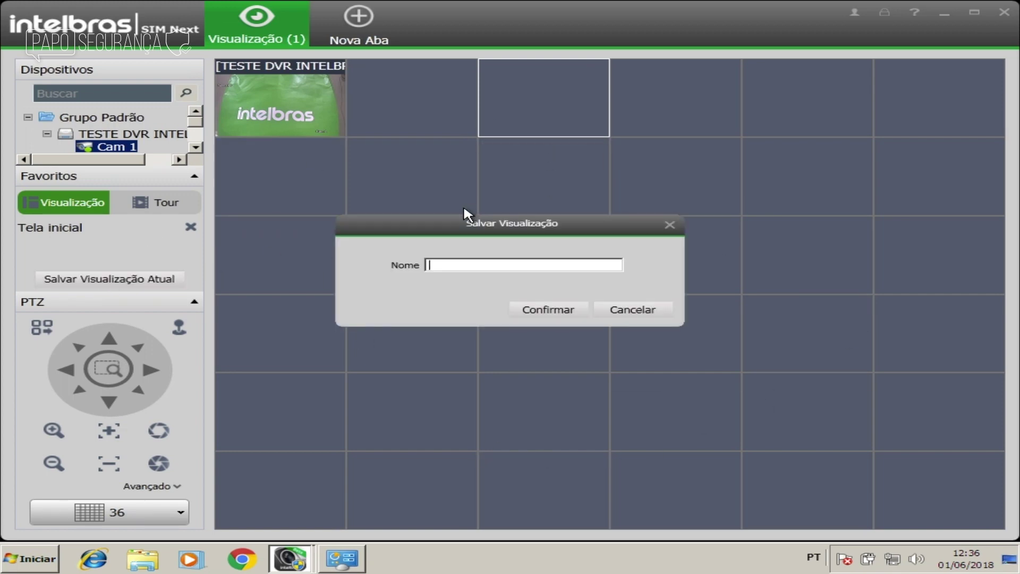
type("Camera corredor")
left_click(542, 308)
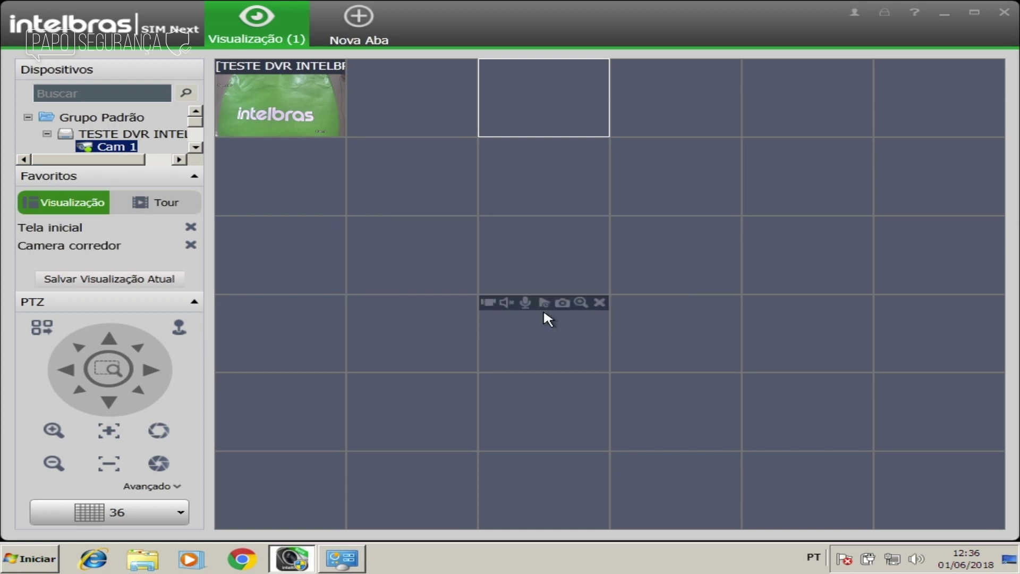
Step: Test the favourites by loading Camera corredor, Tela inicial, then Camera corredor again
left_click(109, 251)
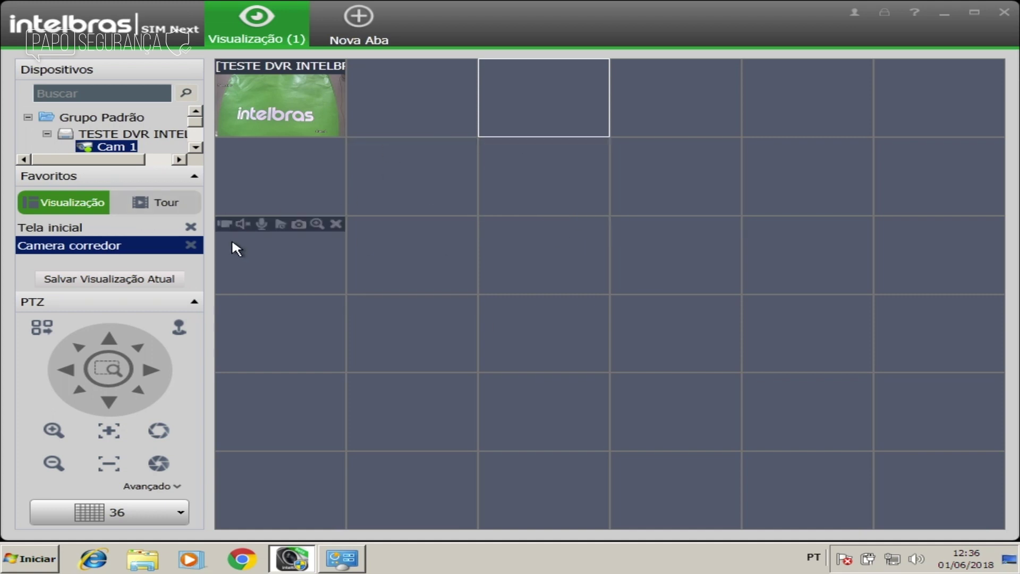
left_click(94, 229)
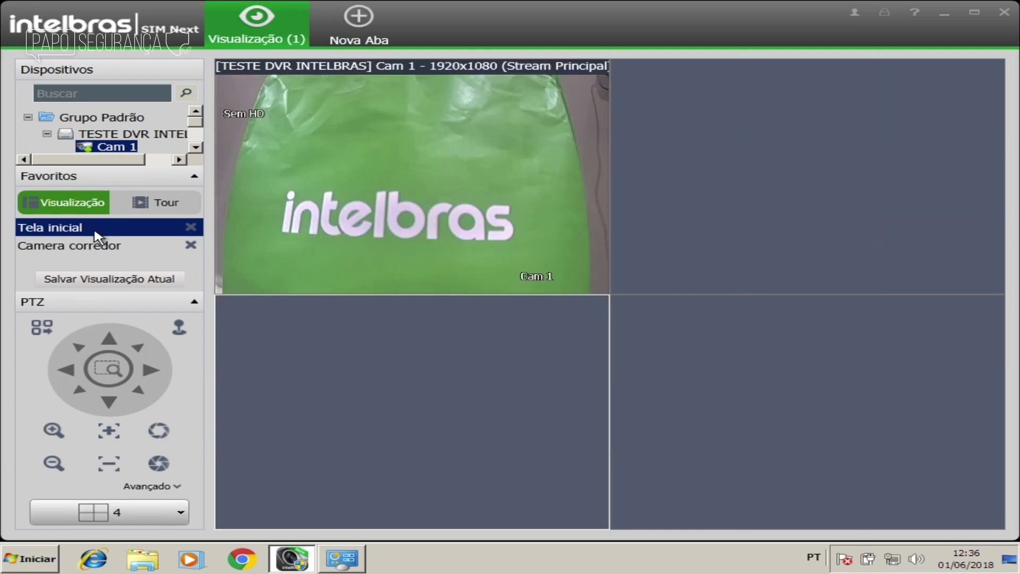
left_click(89, 246)
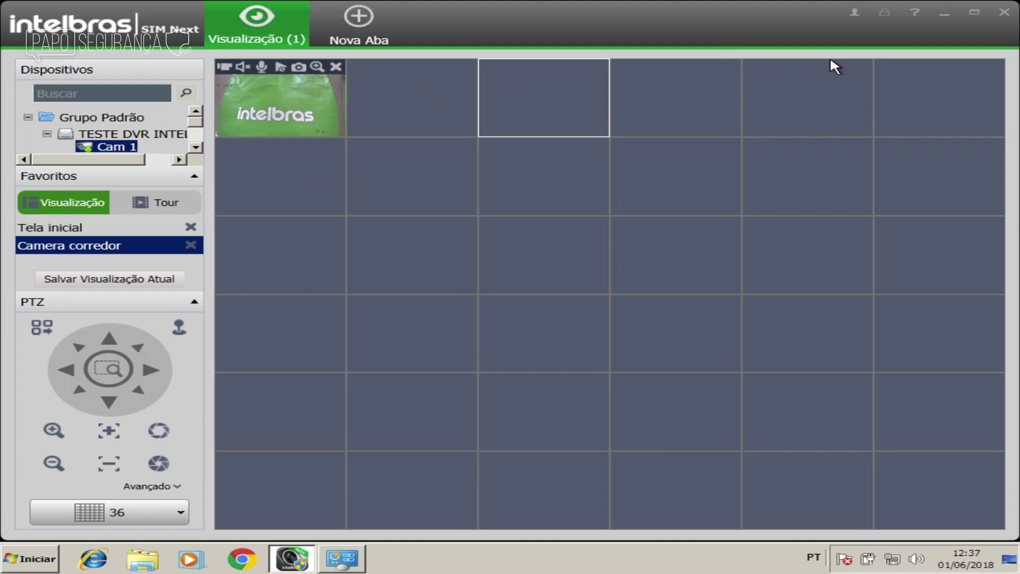
Step: Exit SIM Next, confirming the password and the quit prompt
left_click(1006, 13)
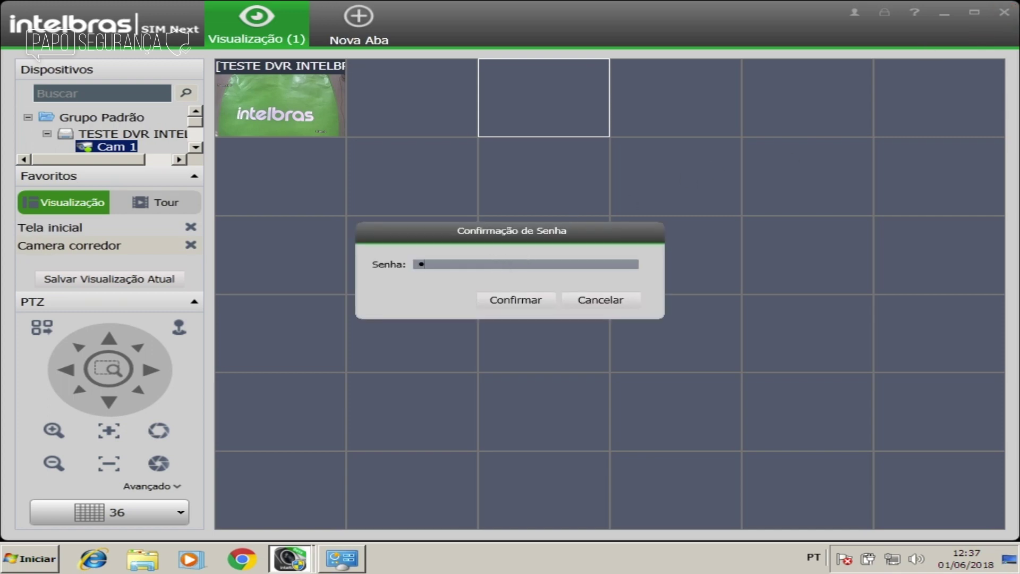
left_click(515, 303)
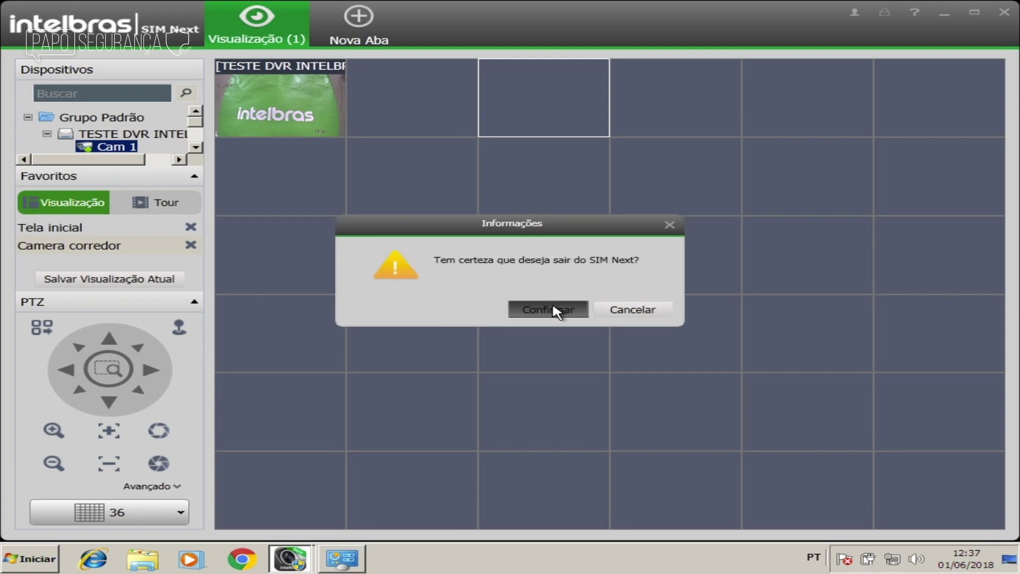
left_click(556, 311)
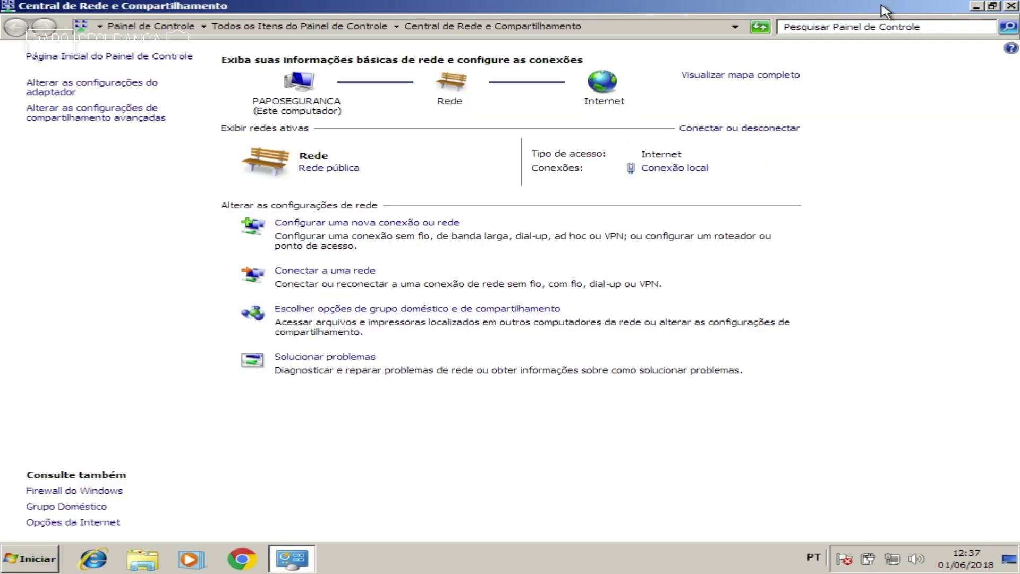
Step: Close Network and Sharing Center, relaunch SIM Next with UAC approval, sign in, and open Visualização
left_click(1012, 7)
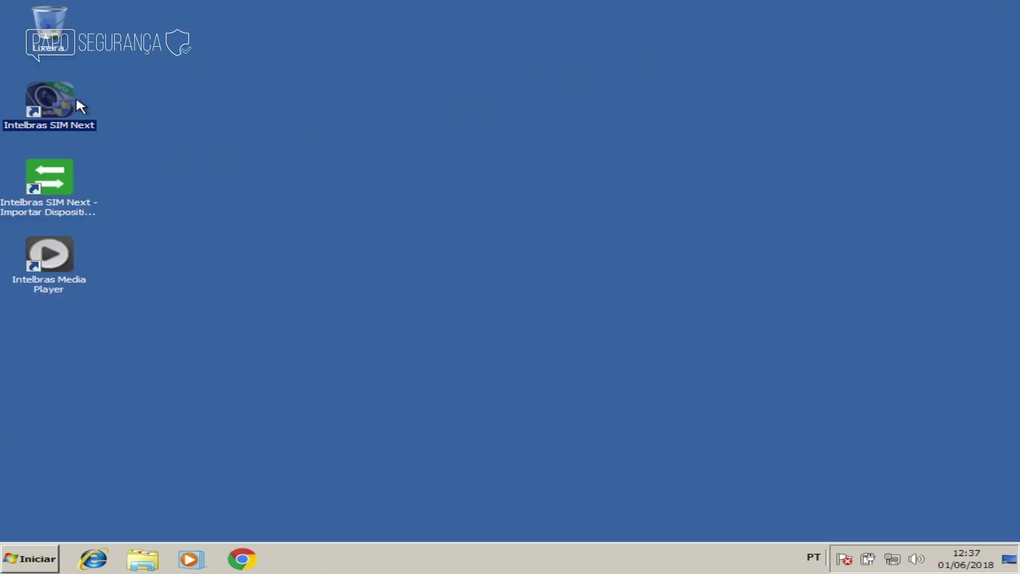
double_click(50, 99)
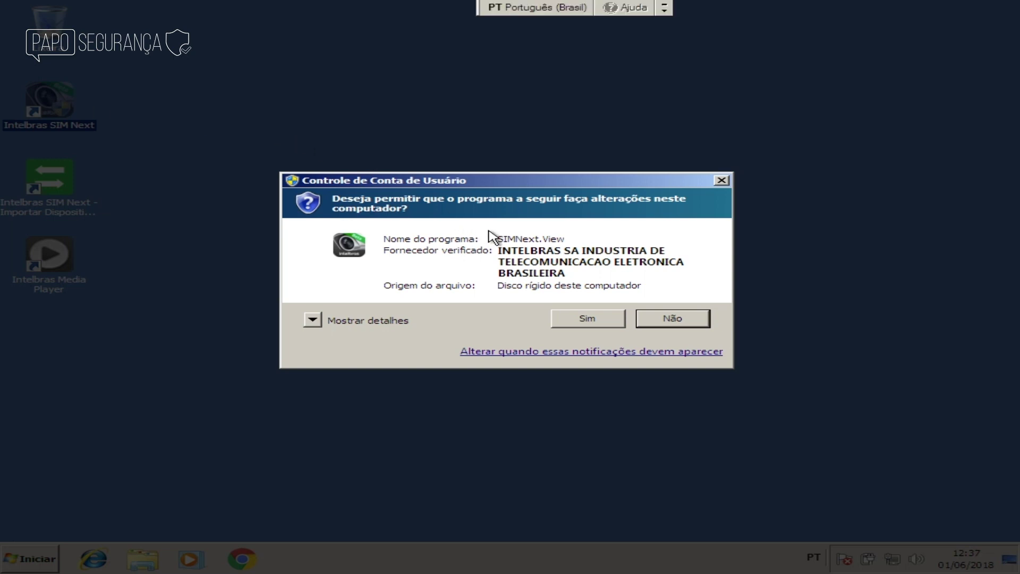
left_click(569, 322)
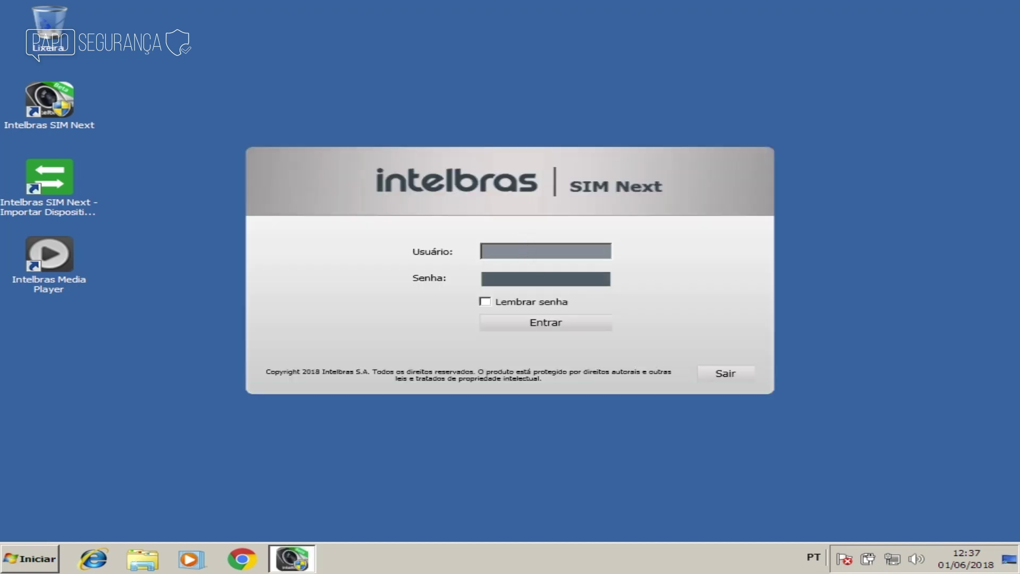
type("n")
key("Tab")
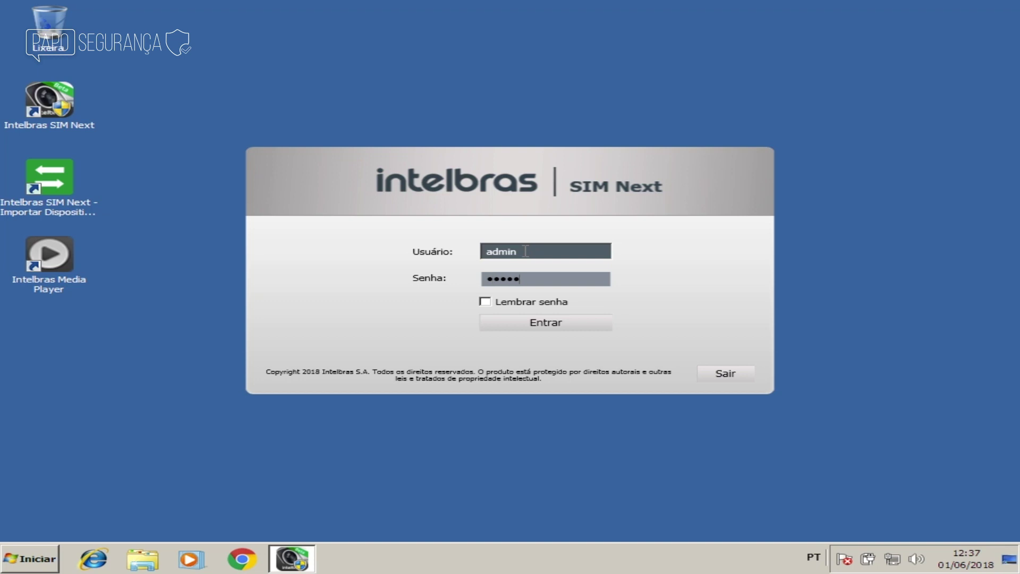
left_click(545, 325)
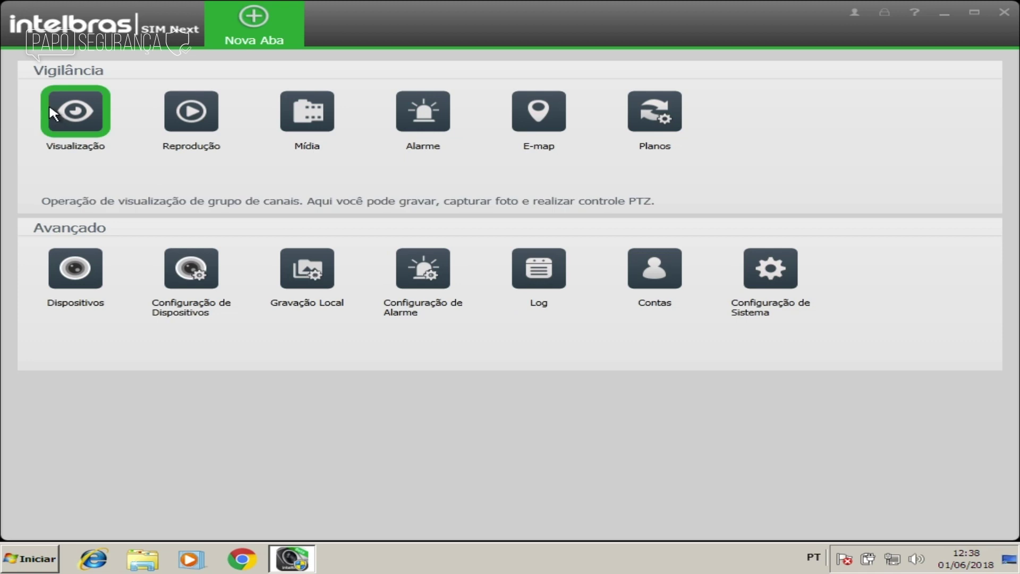
left_click(68, 110)
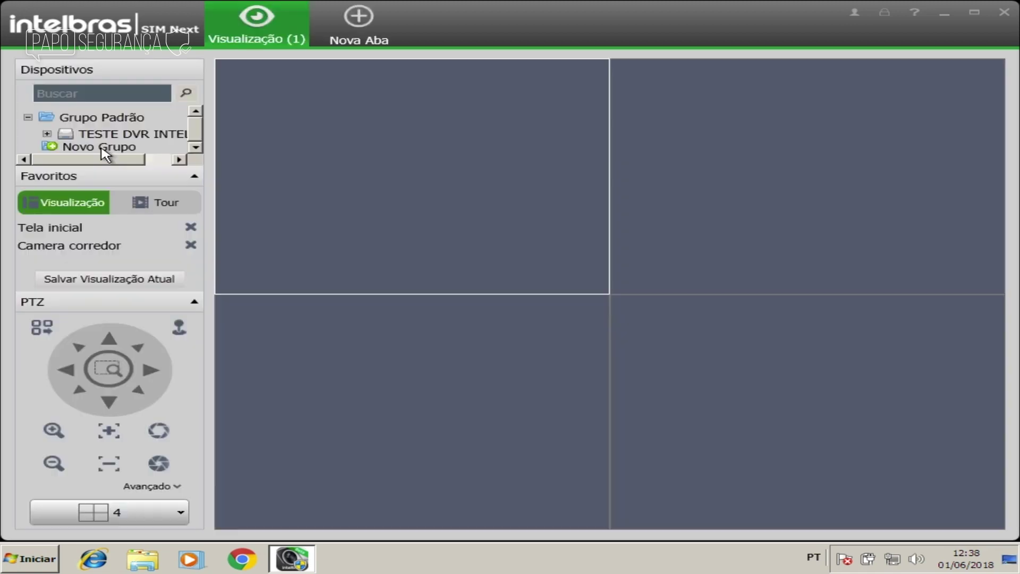
Step: Load the Camera corredor favourite, then Tela inicial to show Cam 1 in the 4-pane grid
double_click(87, 245)
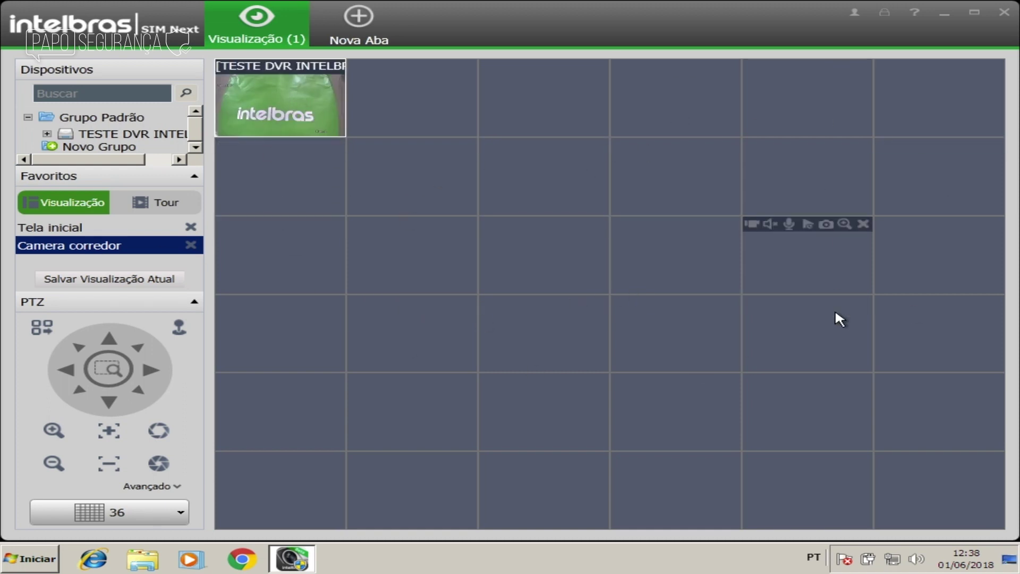
double_click(89, 230)
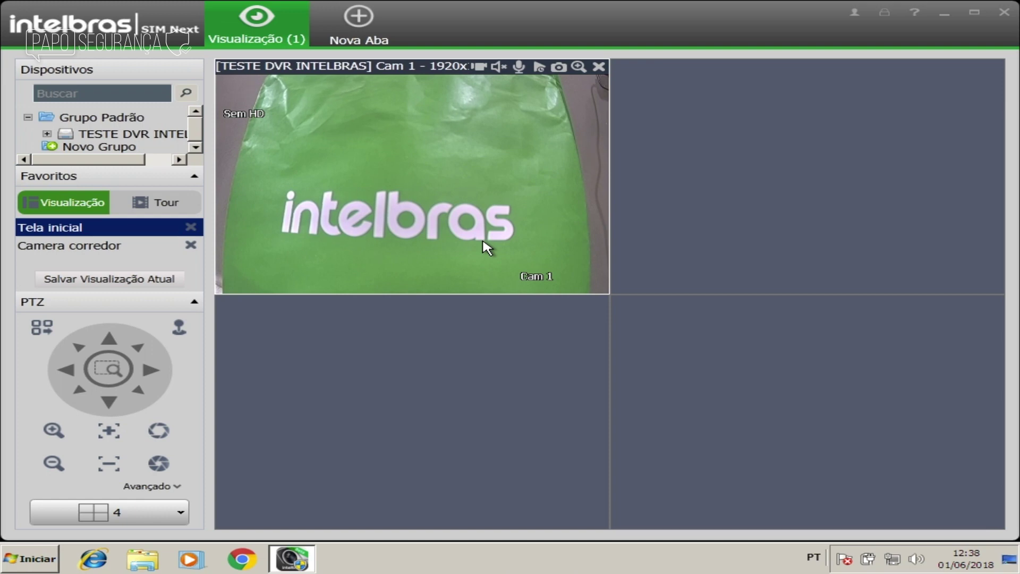
Step: Open a Reprodução tab and page through, then close, its tutorial
left_click(362, 12)
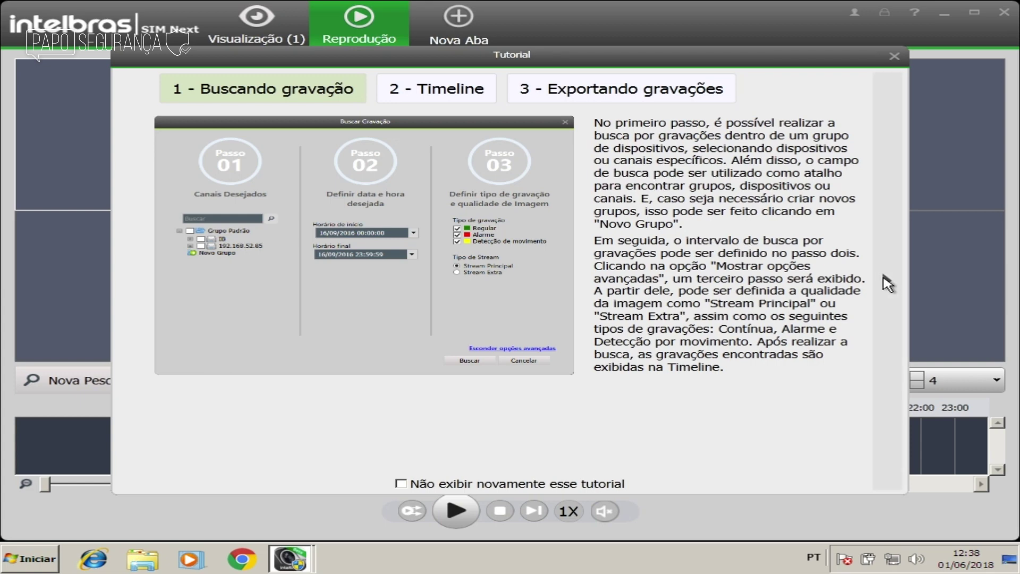
left_click(887, 283)
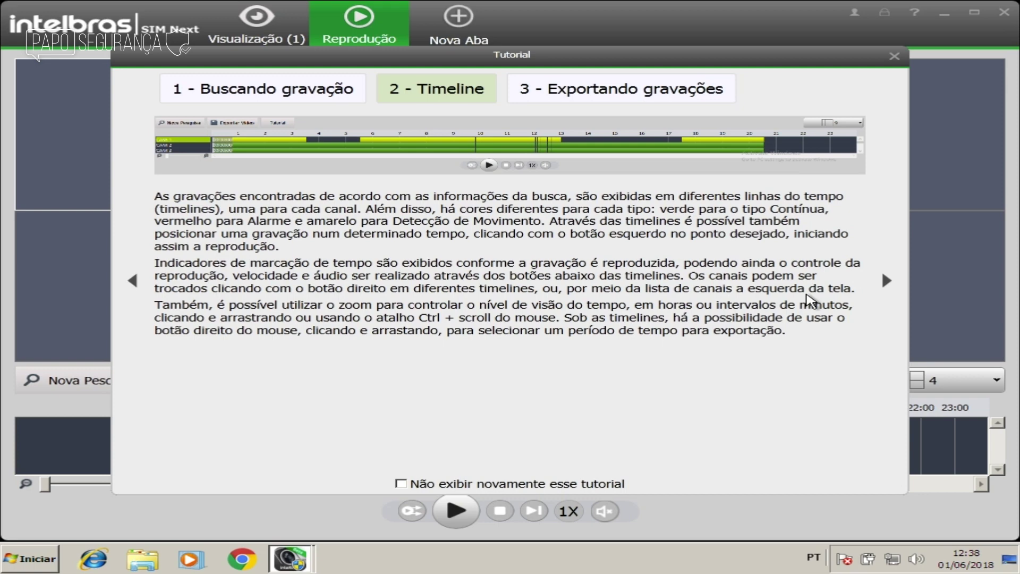
left_click(890, 286)
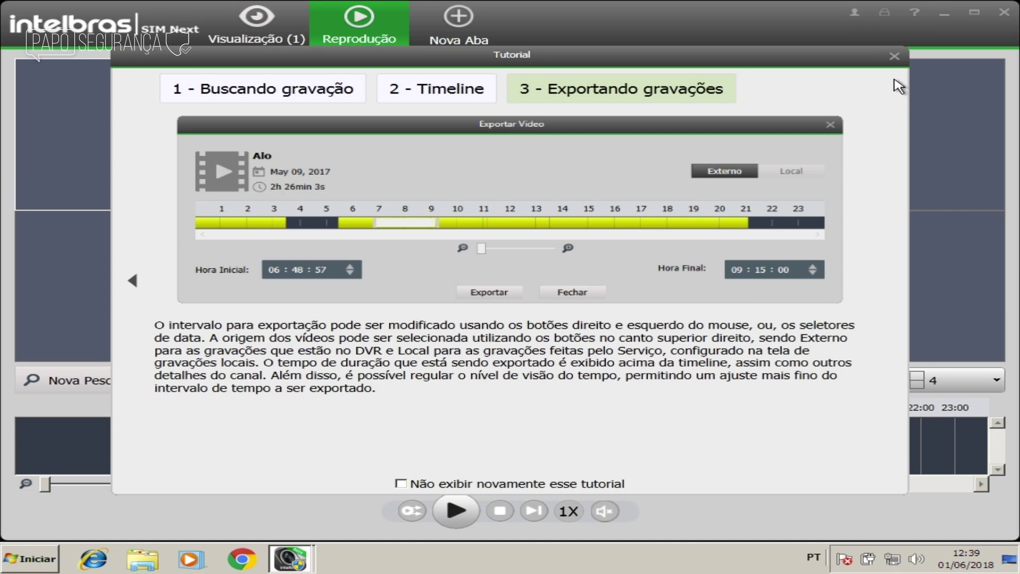
left_click(894, 56)
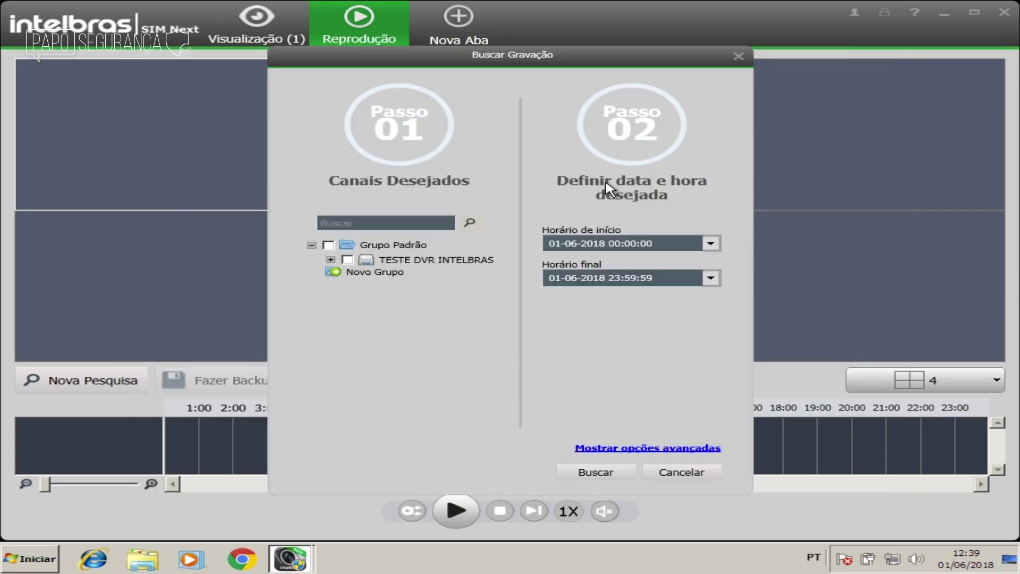
Step: Search Cam 1 recordings for 01-06-2018, find none, and close the playback tab
left_click(332, 259)
left_click(367, 272)
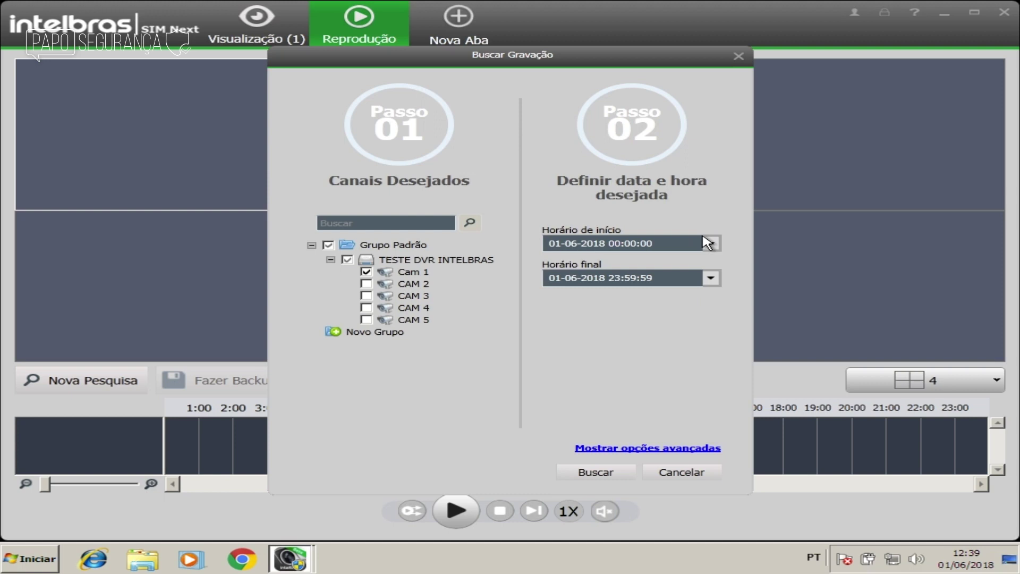
left_click(710, 243)
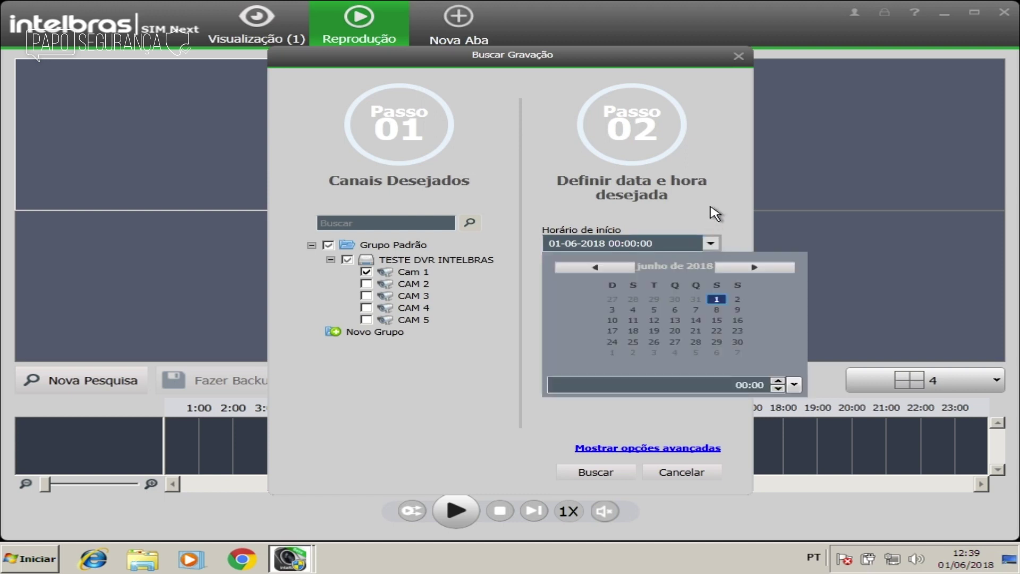
left_click(716, 242)
left_click(710, 243)
left_click(717, 299)
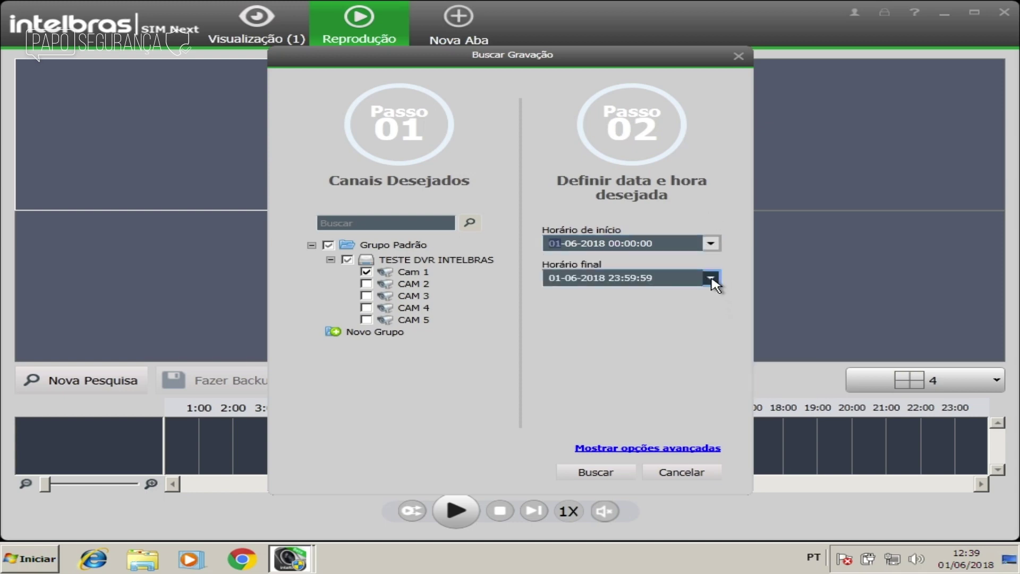
left_click(711, 278)
left_click(715, 209)
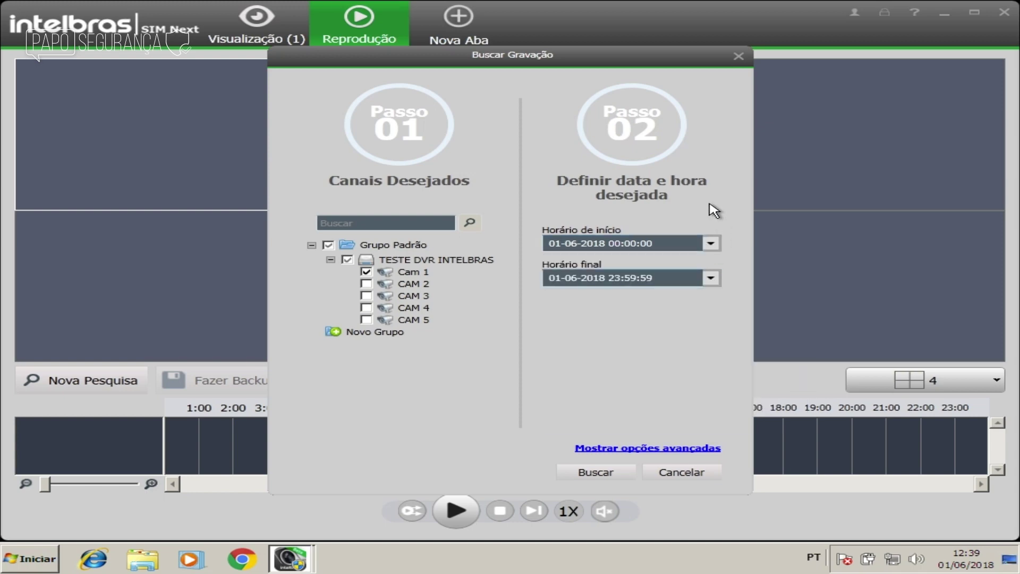
left_click(617, 472)
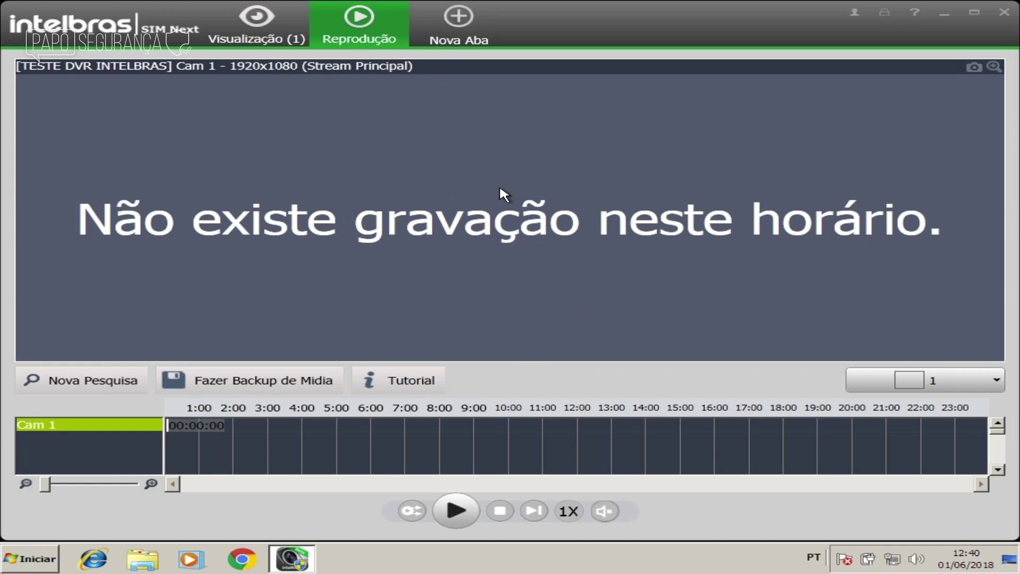
left_click(402, 7)
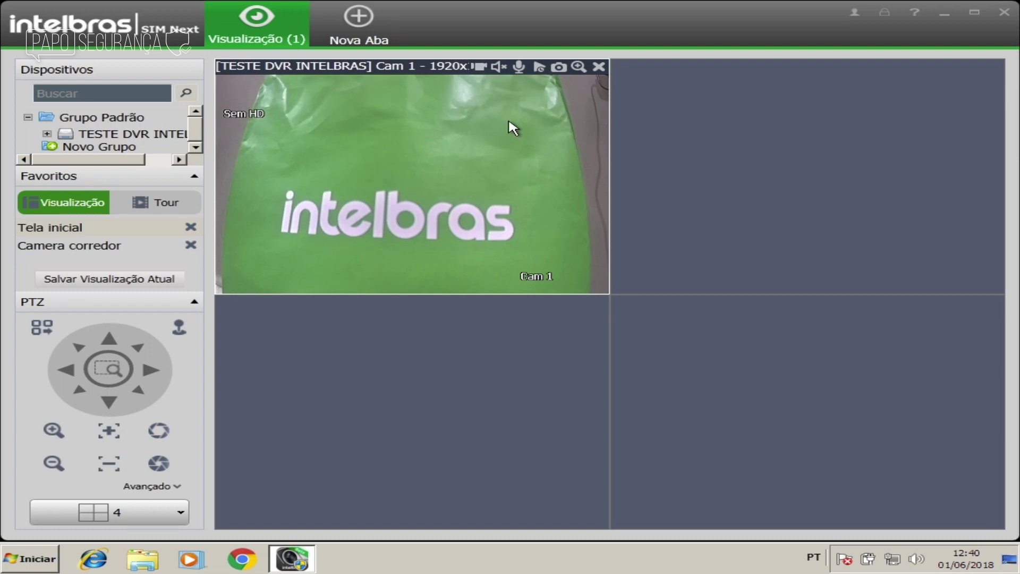
Step: Make a short manual Cam 1 recording, acknowledge it finished, and take a snapshot
left_click(480, 67)
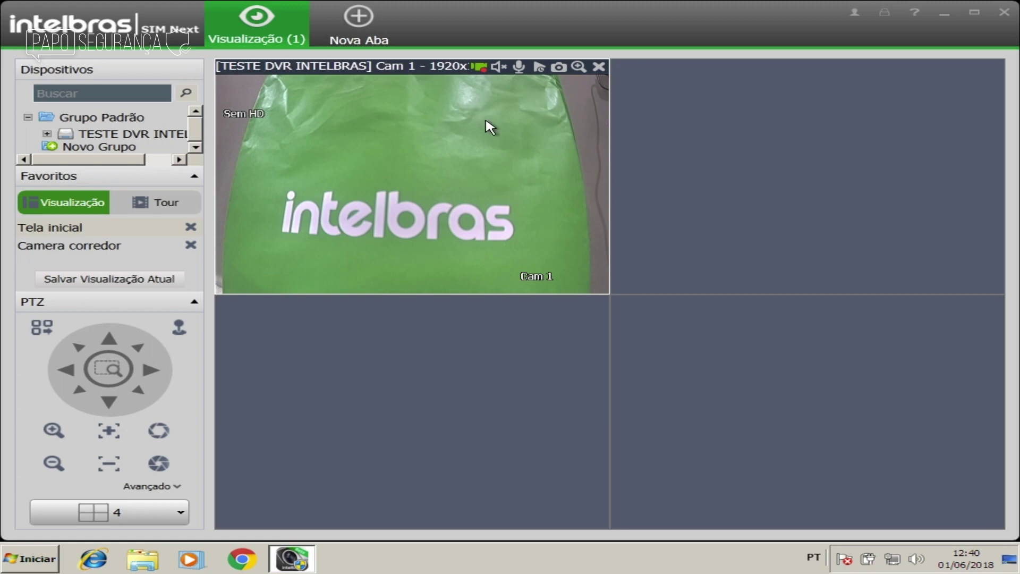
left_click(480, 67)
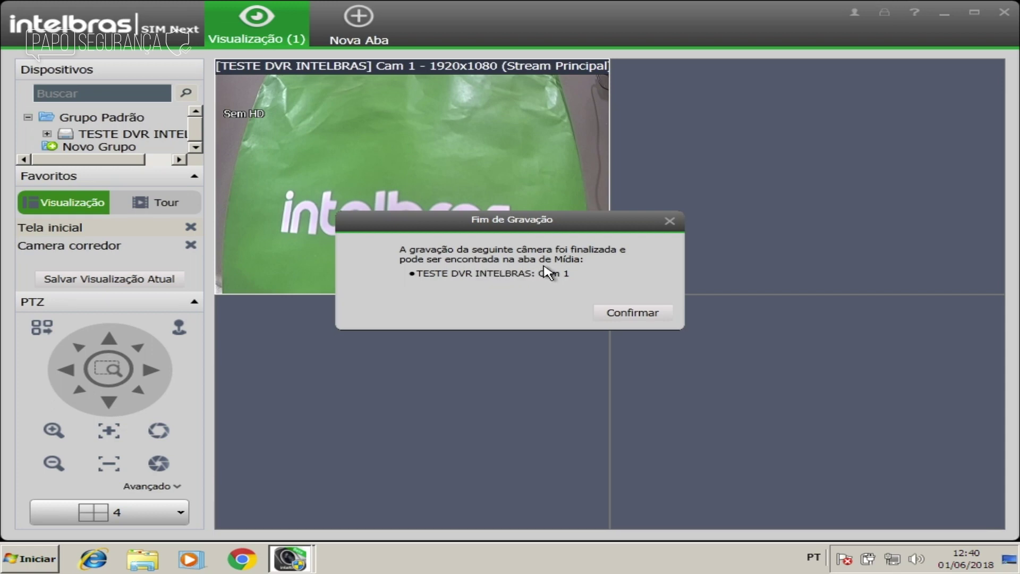
left_click(655, 317)
mouse_move(549, 132)
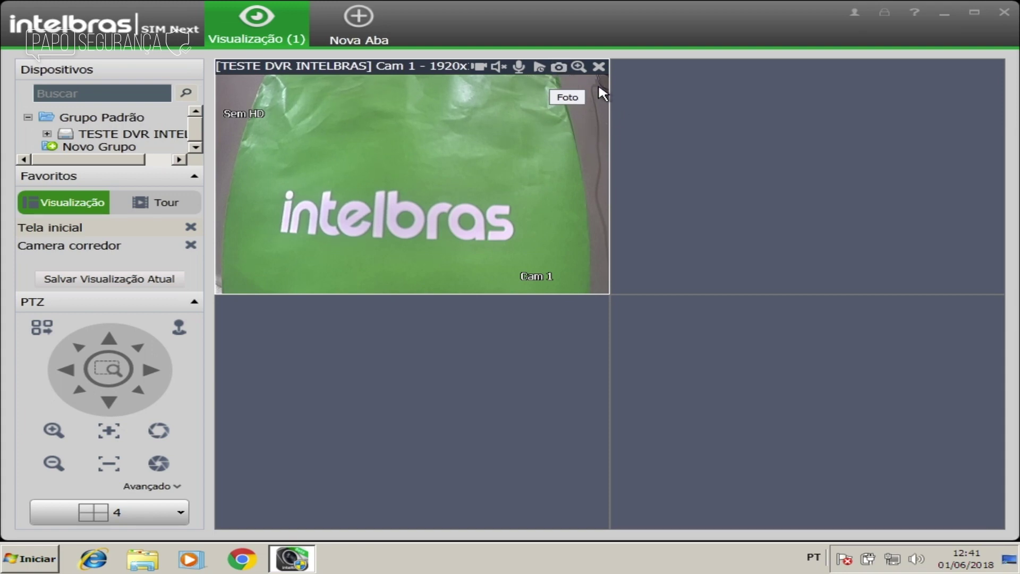
left_click(559, 68)
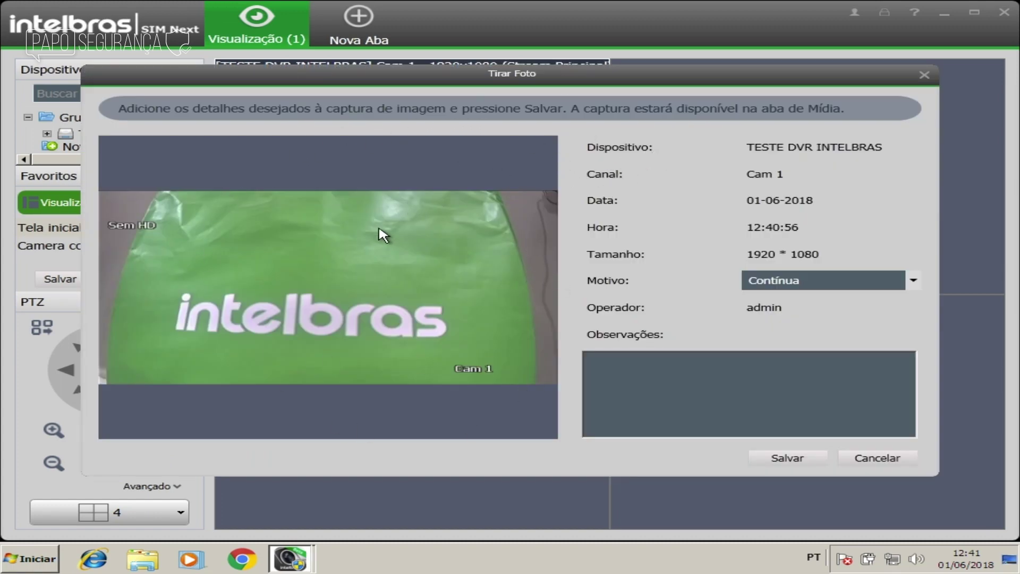
Step: Save the Cam 1 snapshot with reason Contínua and note 'Teste no novo sim next'
left_click(681, 382)
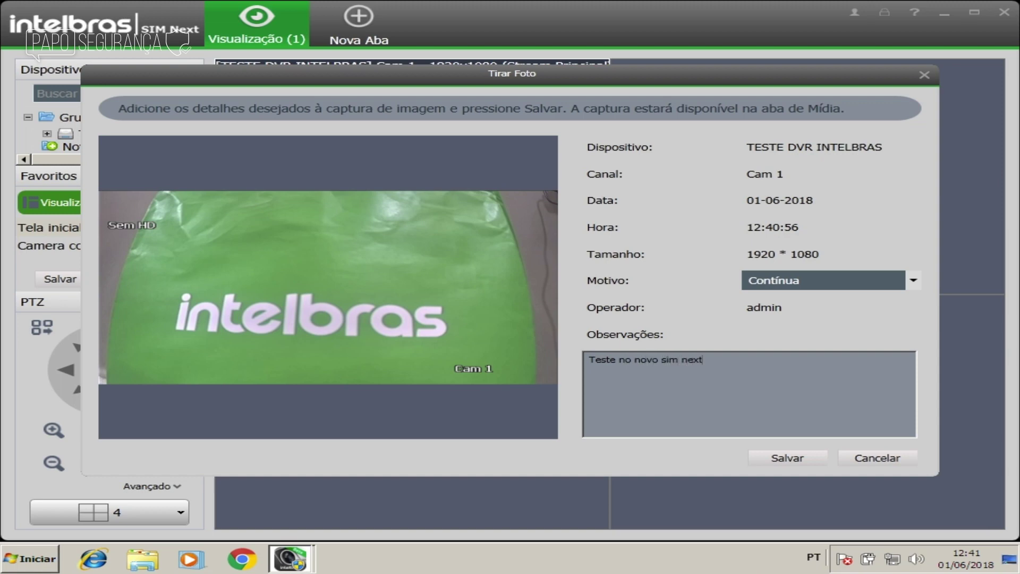
left_click(823, 280)
left_click(817, 291)
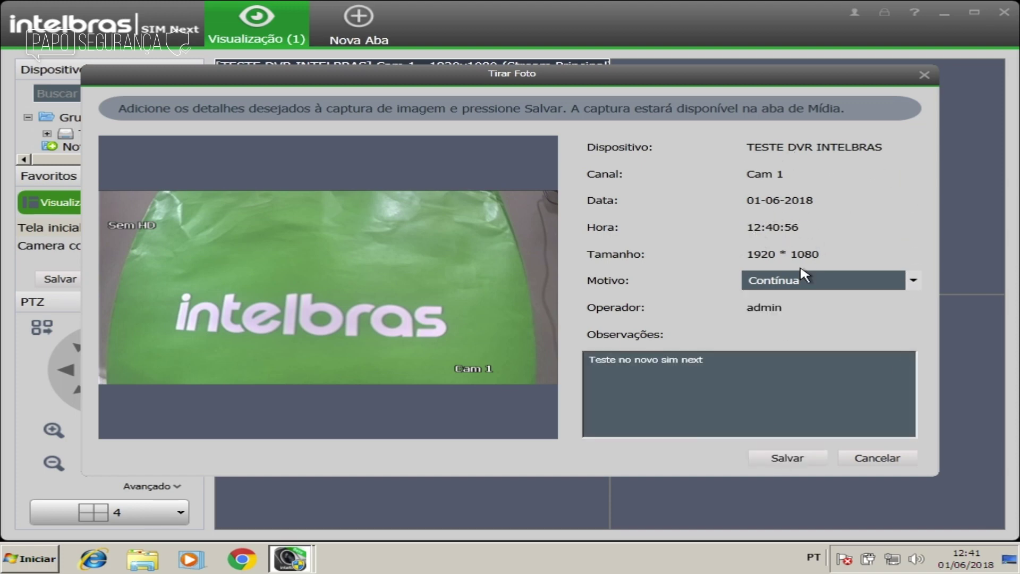
left_click(805, 460)
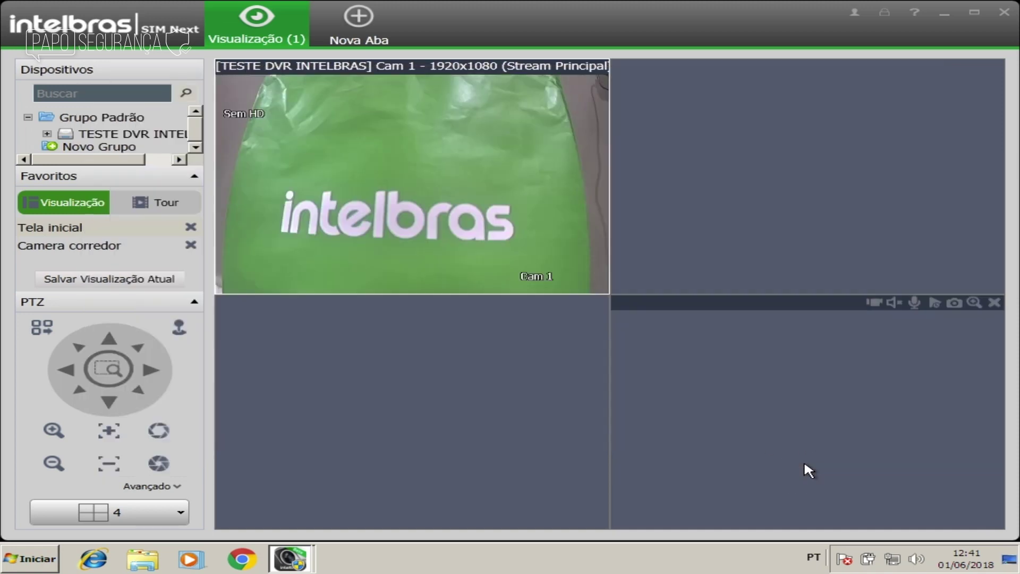
left_click(372, 15)
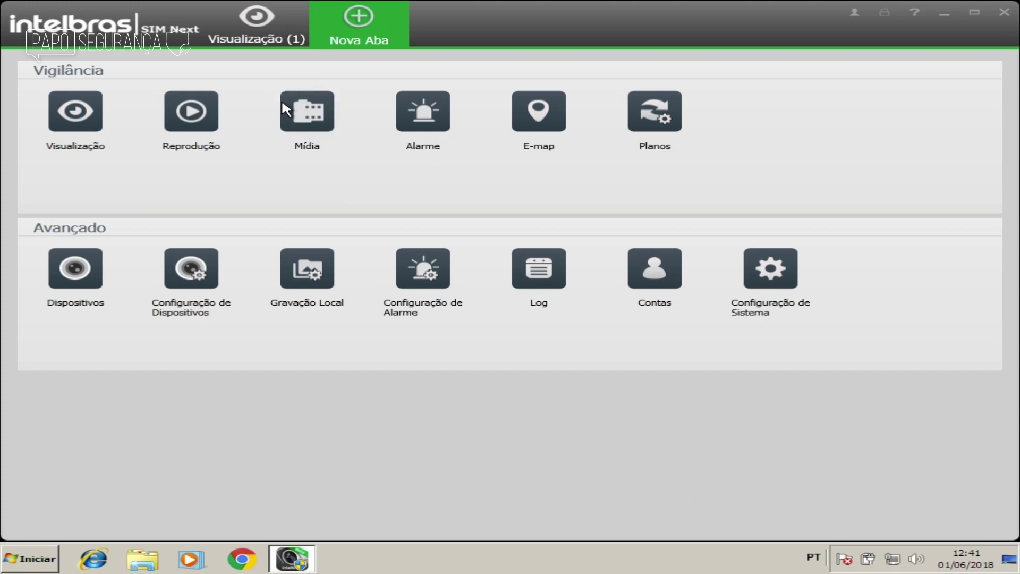
Step: Open the saved snapshot's details in Mídia and select its note text
left_click(290, 107)
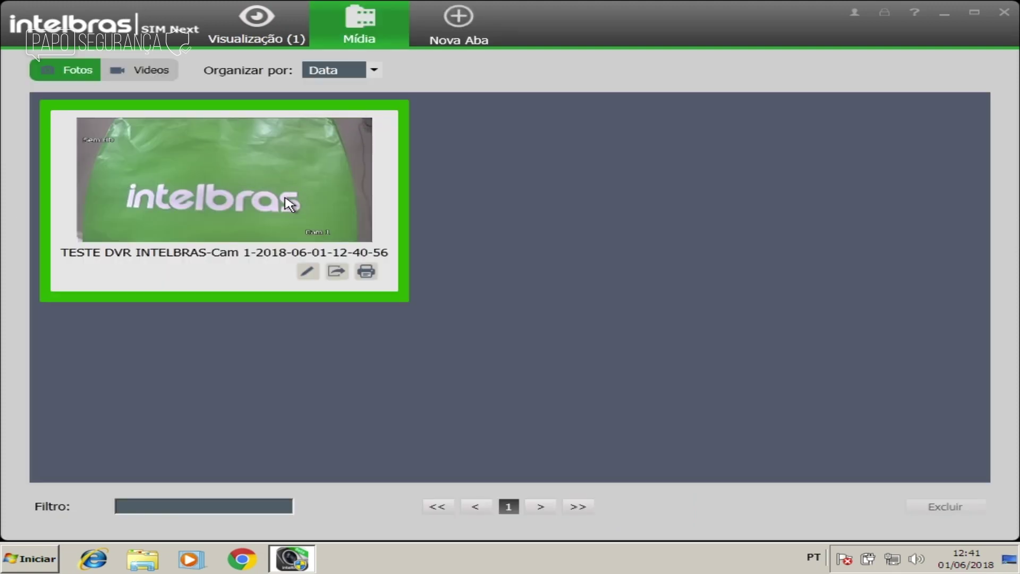
double_click(250, 173)
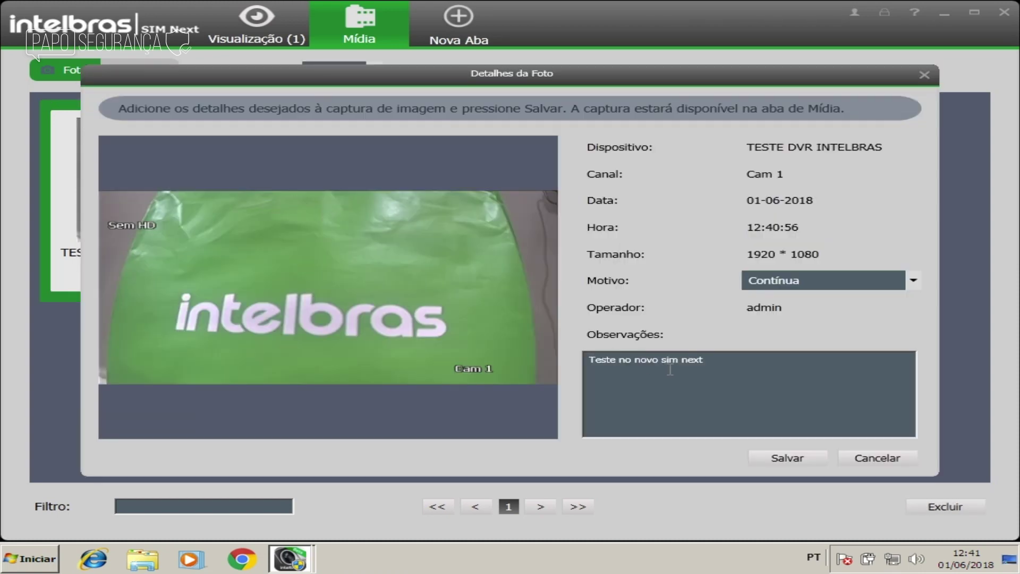
left_click_drag(714, 357, 587, 359)
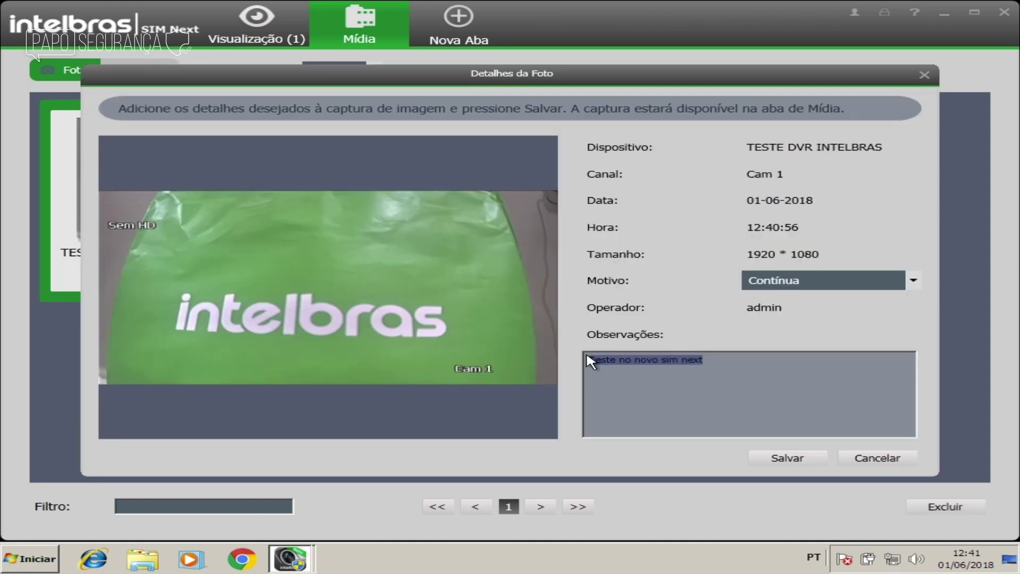
Step: Close the photo details and open the Cam 1 recording's storage folder from the Videos list
left_click(923, 76)
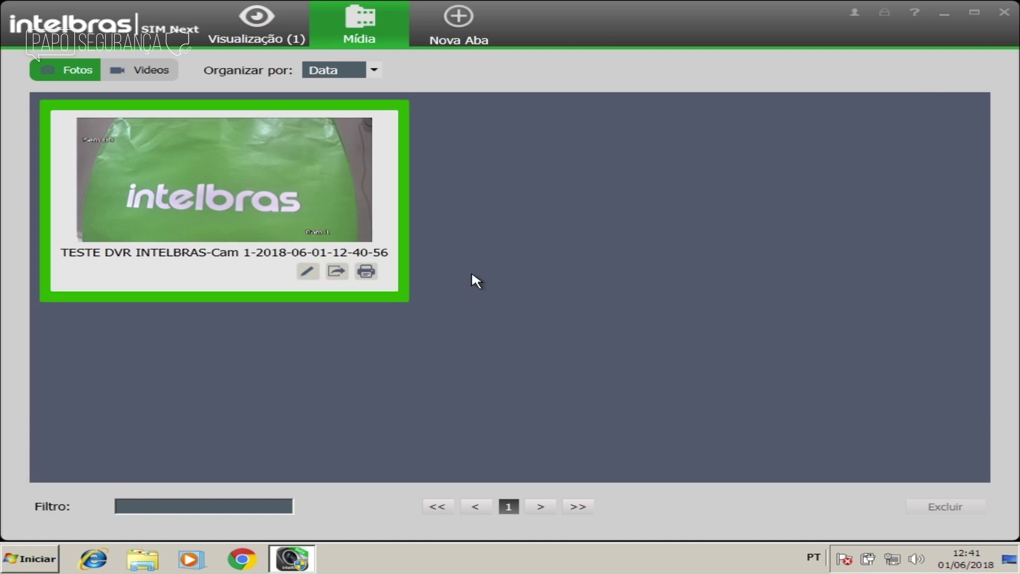
left_click(140, 70)
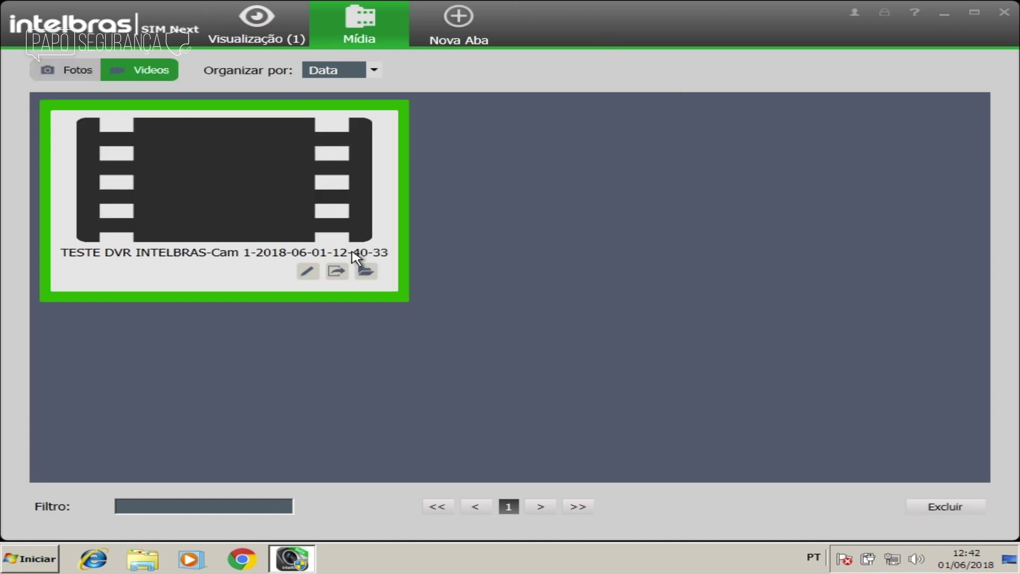
left_click(367, 273)
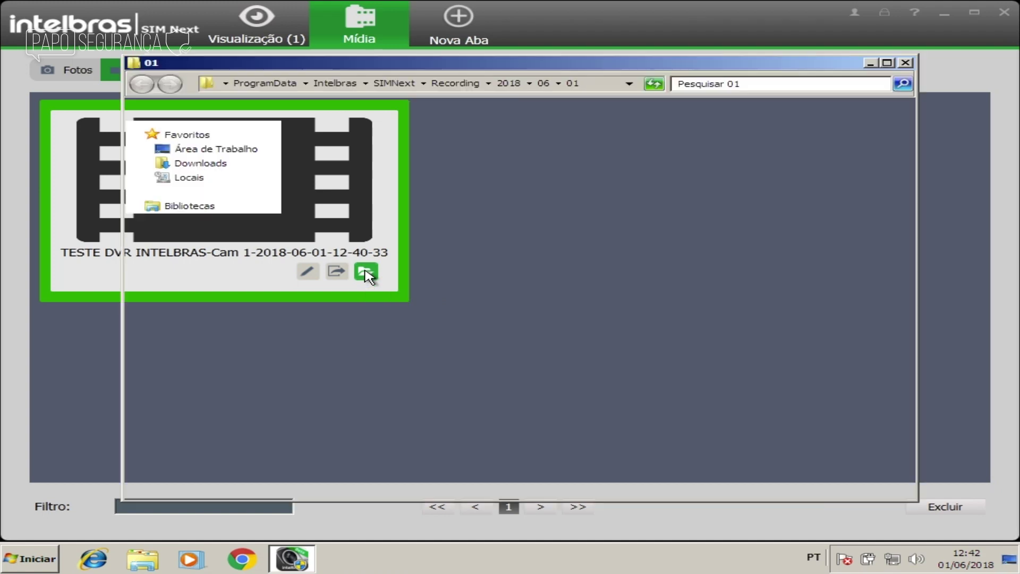
Step: Play the TESTE DVR INTELBRAS Cam 1 DAV recording enlarged across the grid, then stop it
double_click(344, 152)
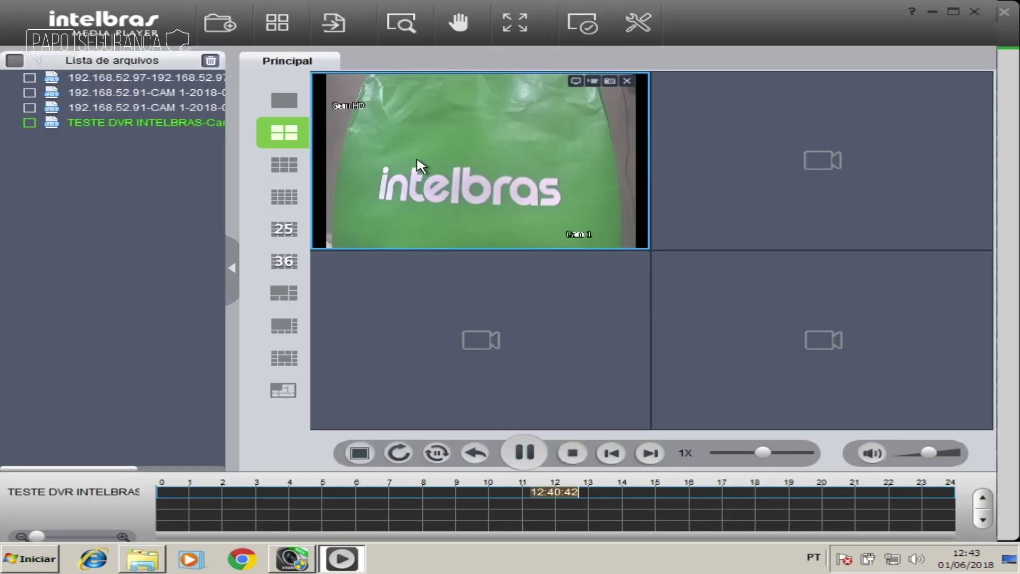
double_click(447, 155)
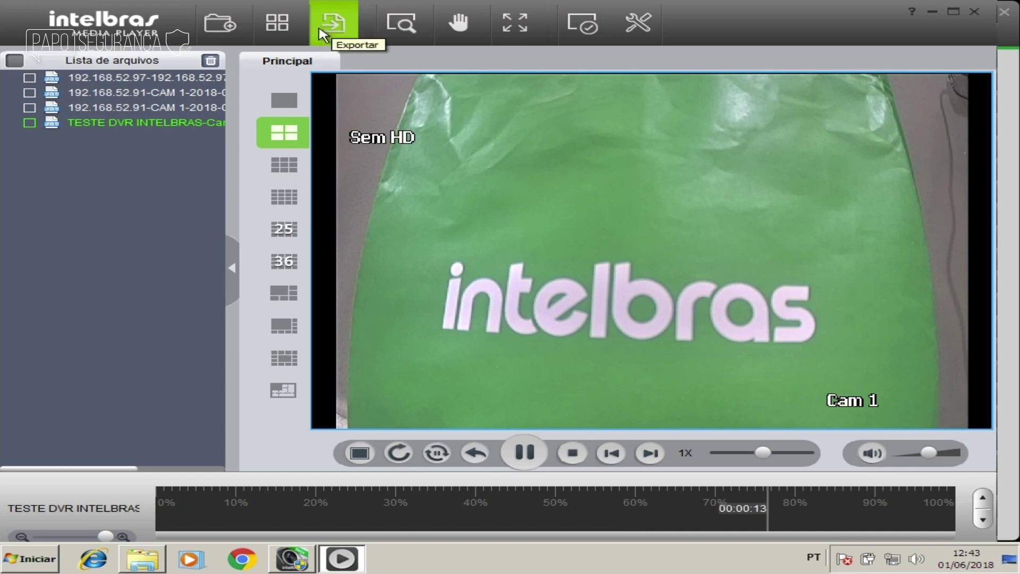
left_click(21, 122)
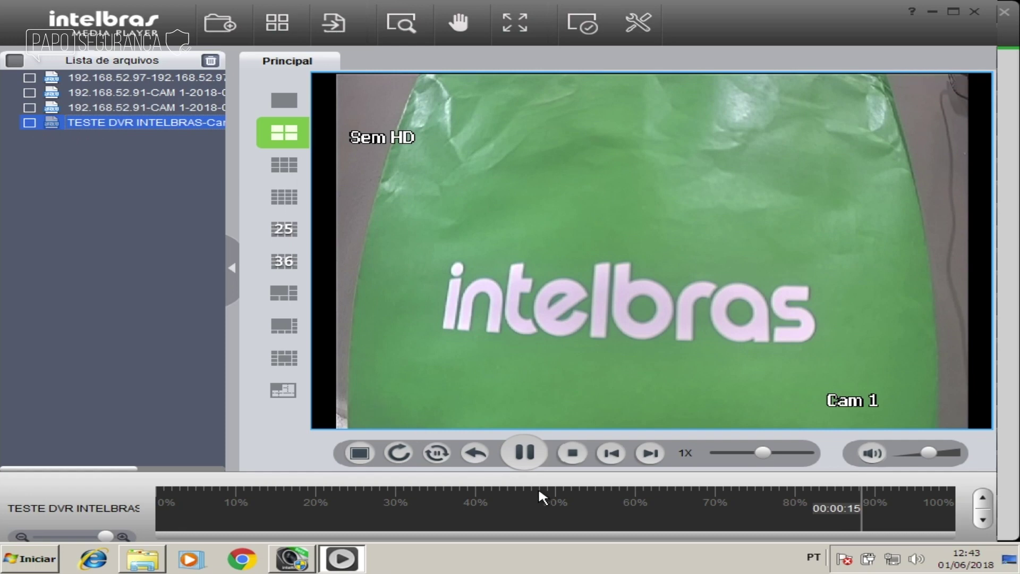
left_click(572, 453)
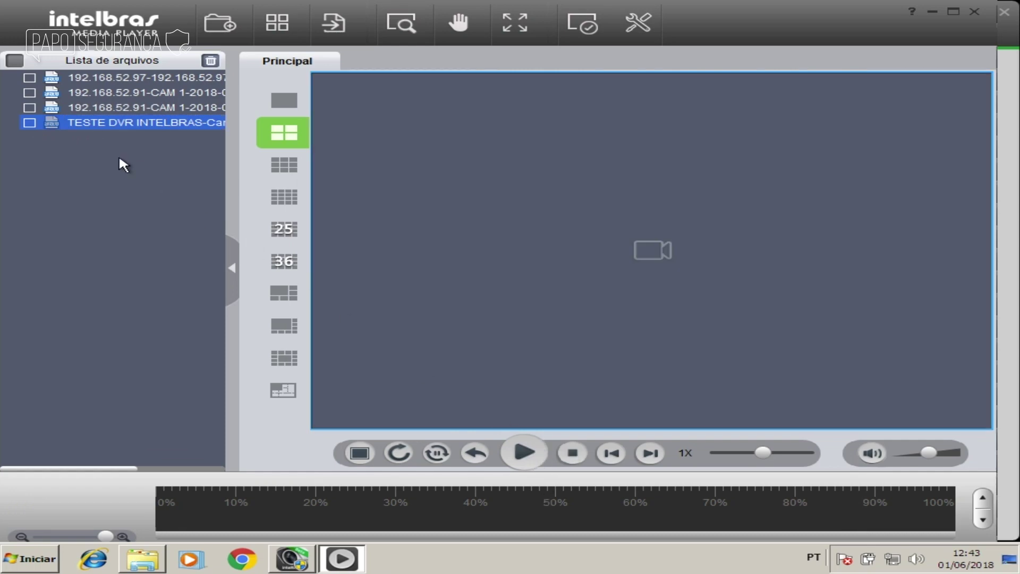
left_click(334, 23)
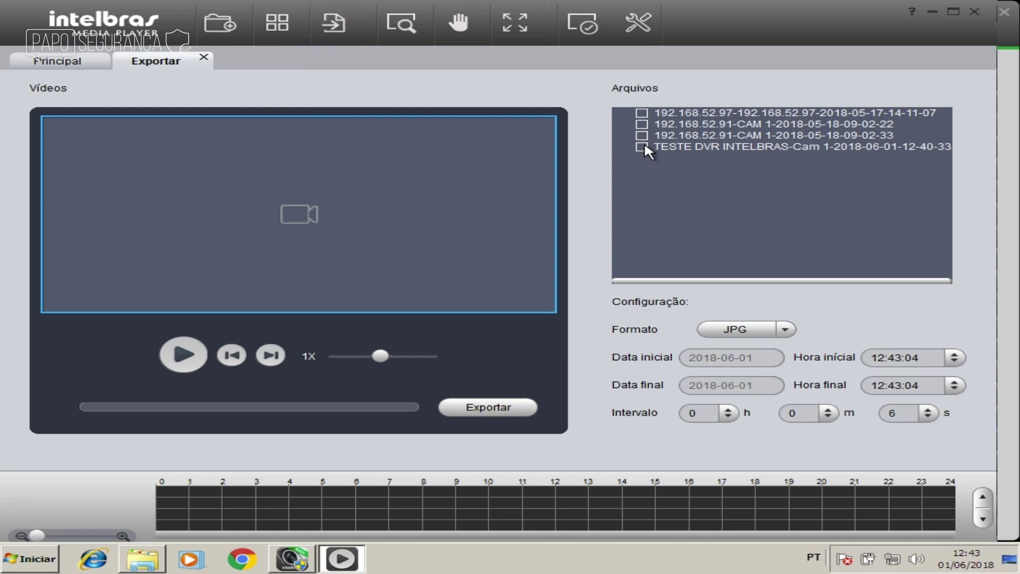
Step: Select the Cam 1 recording for export and set the format to AVI
left_click(643, 147)
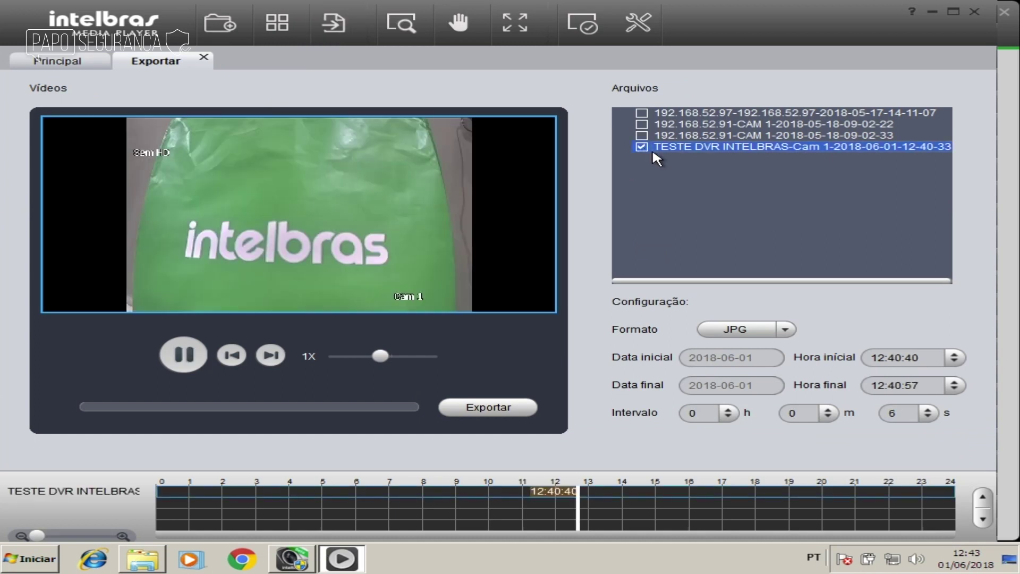
left_click(777, 331)
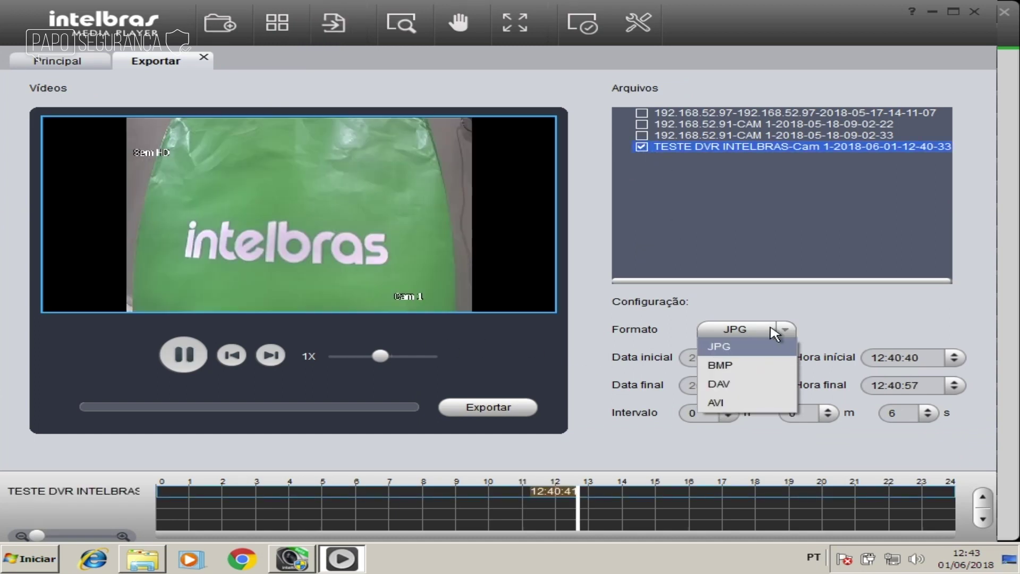
left_click(747, 401)
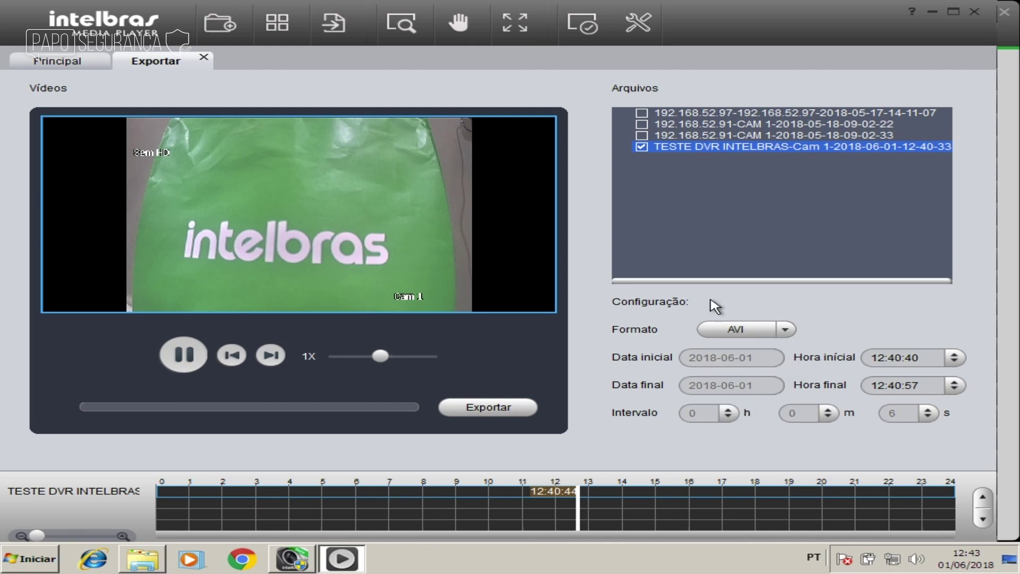
Step: Export the AVI clip to the Desktop folder and dismiss the completion message
left_click(503, 413)
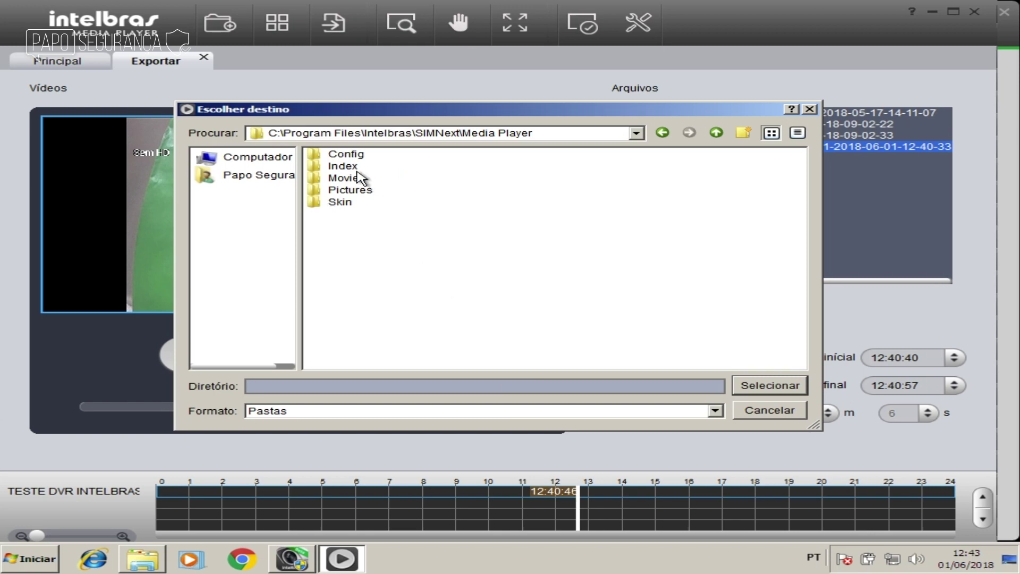
left_click(637, 134)
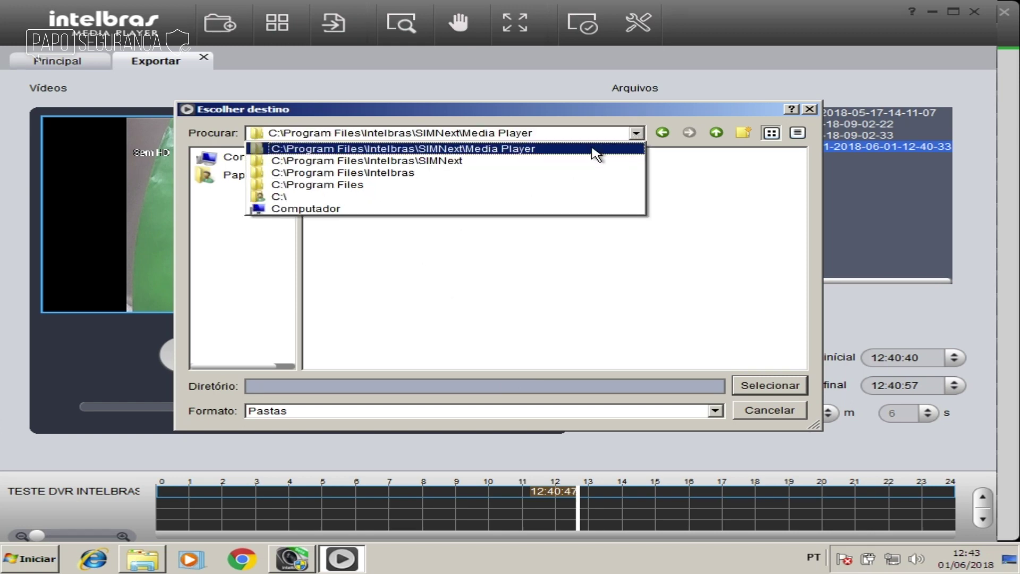
left_click(454, 210)
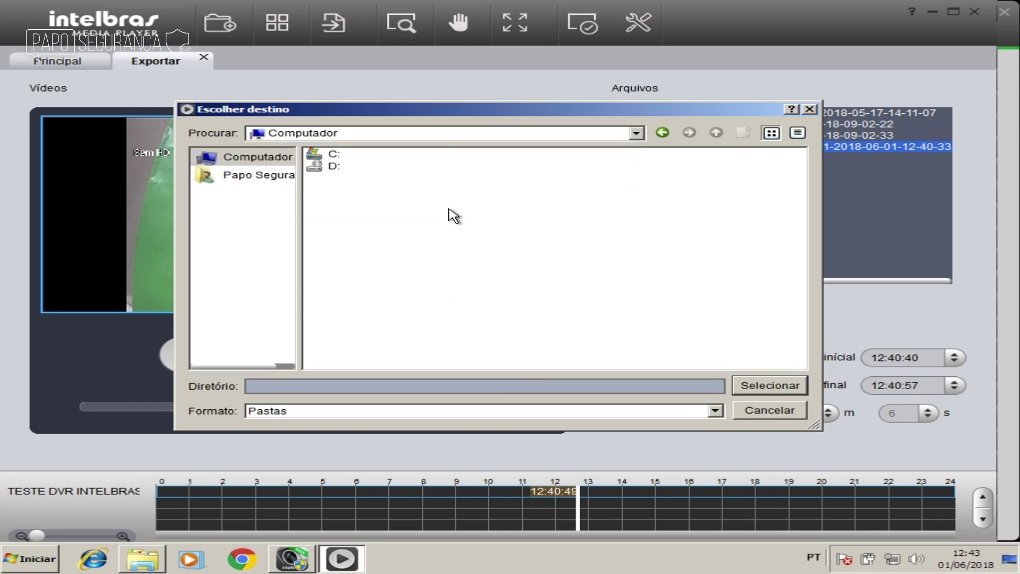
left_click(262, 177)
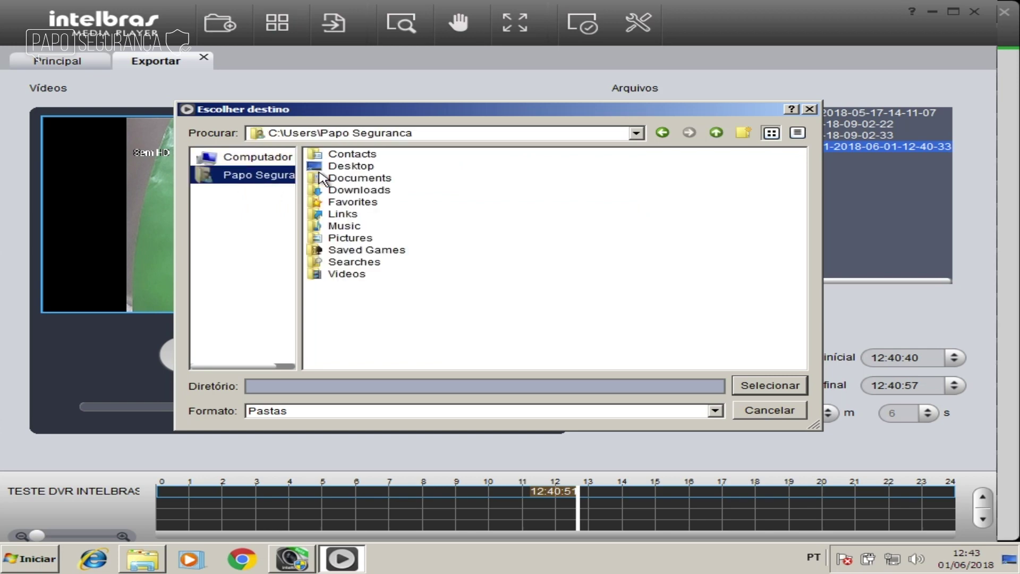
left_click(368, 169)
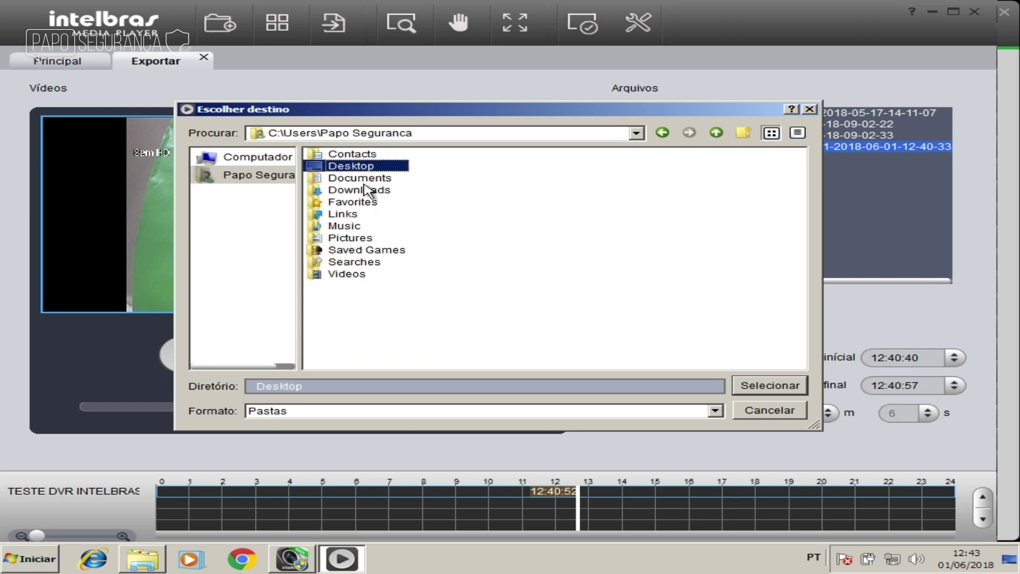
left_click(791, 386)
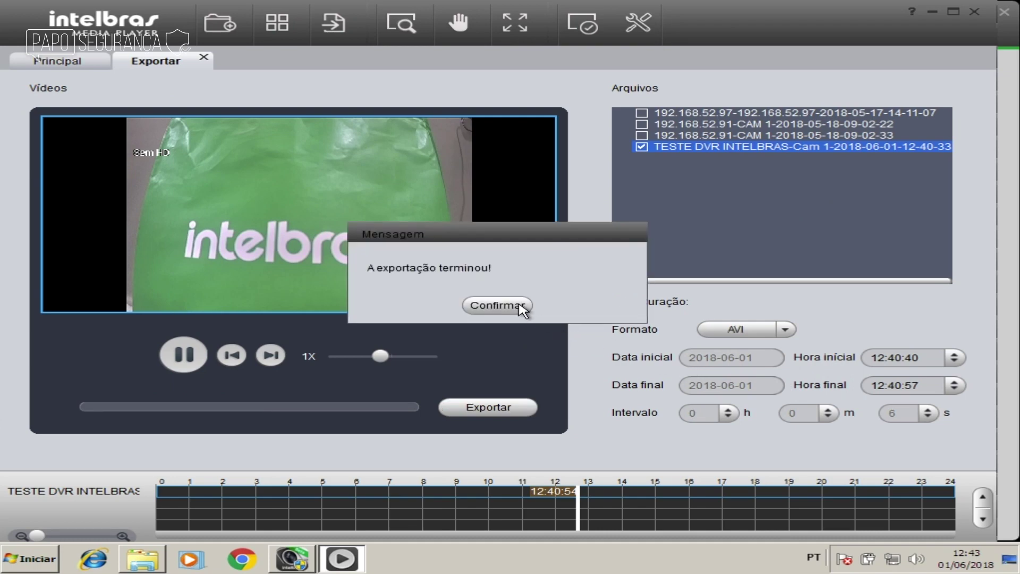
left_click(520, 306)
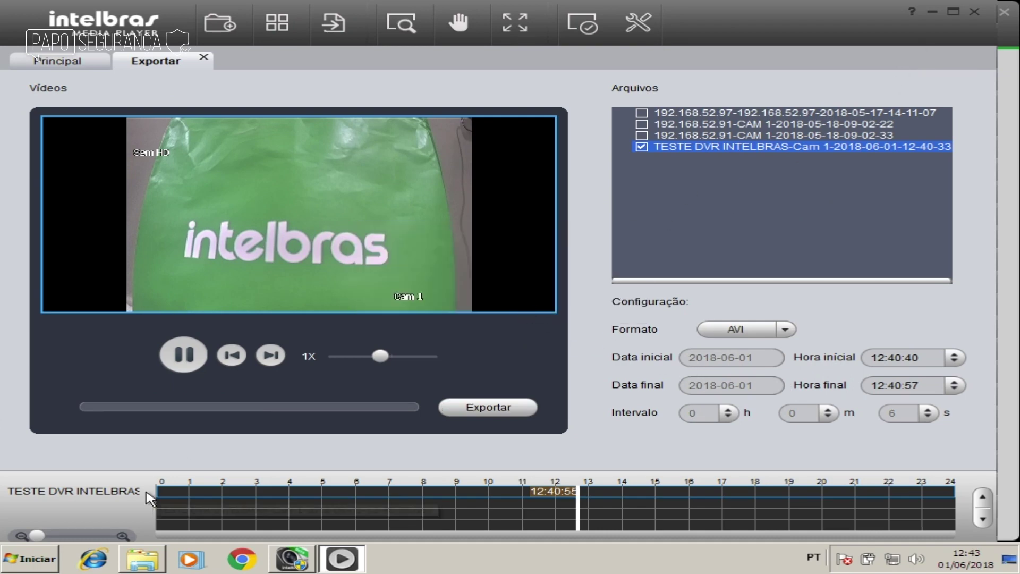
left_click(142, 559)
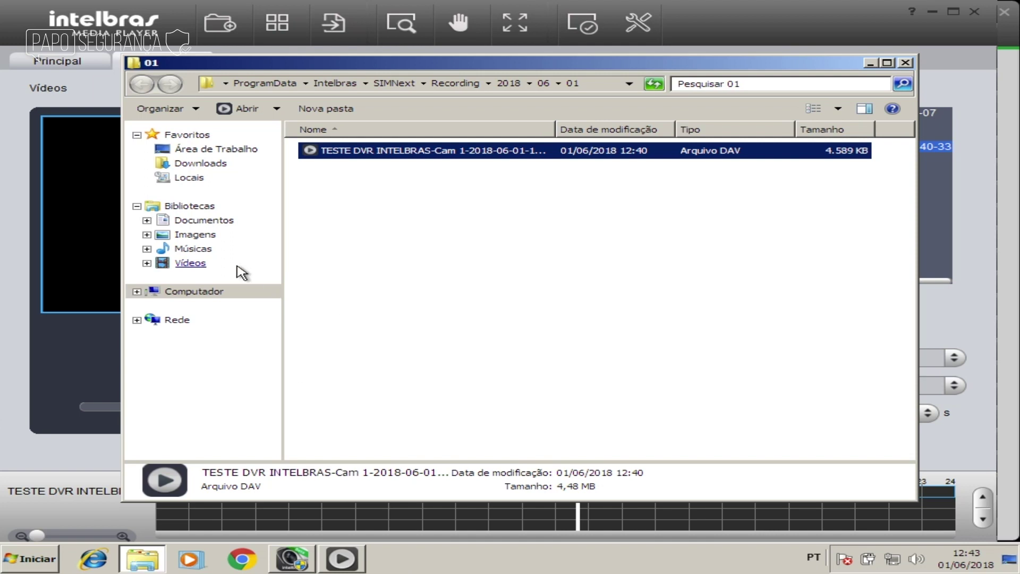
Step: Find the exported Cam 1 AVI on the Desktop and open it with Windows Media Player
left_click(210, 150)
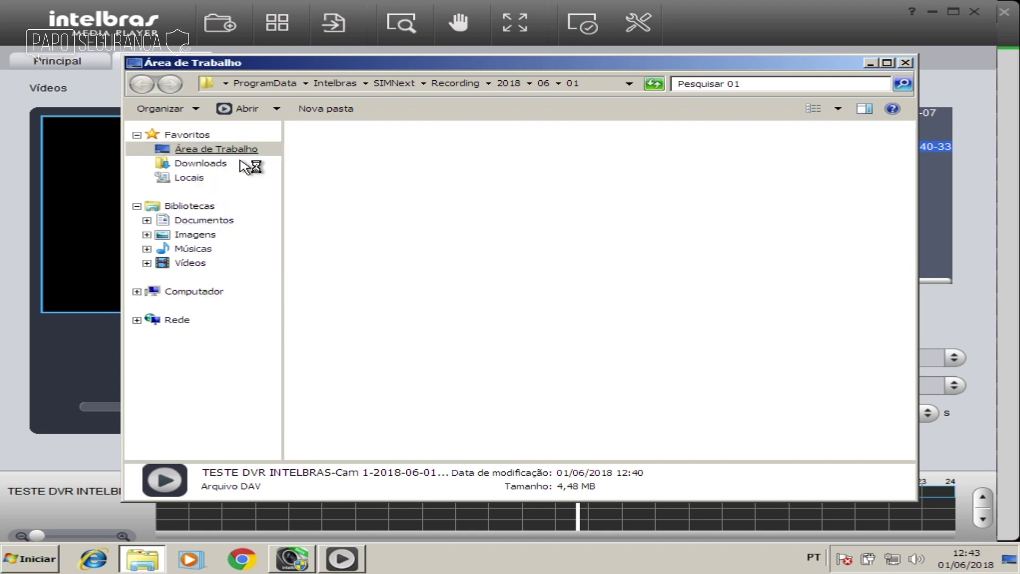
left_click(357, 201)
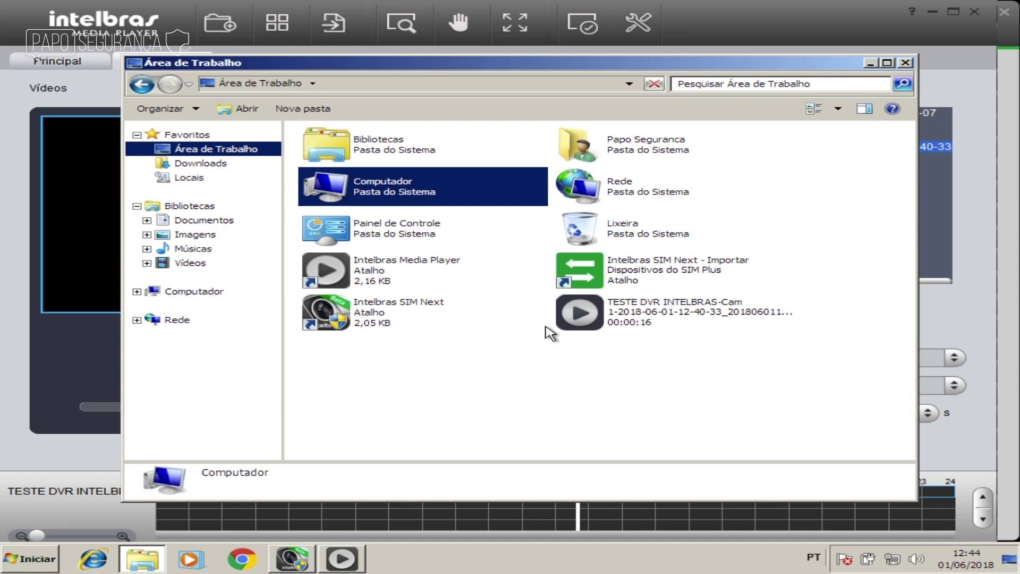
left_click(578, 317)
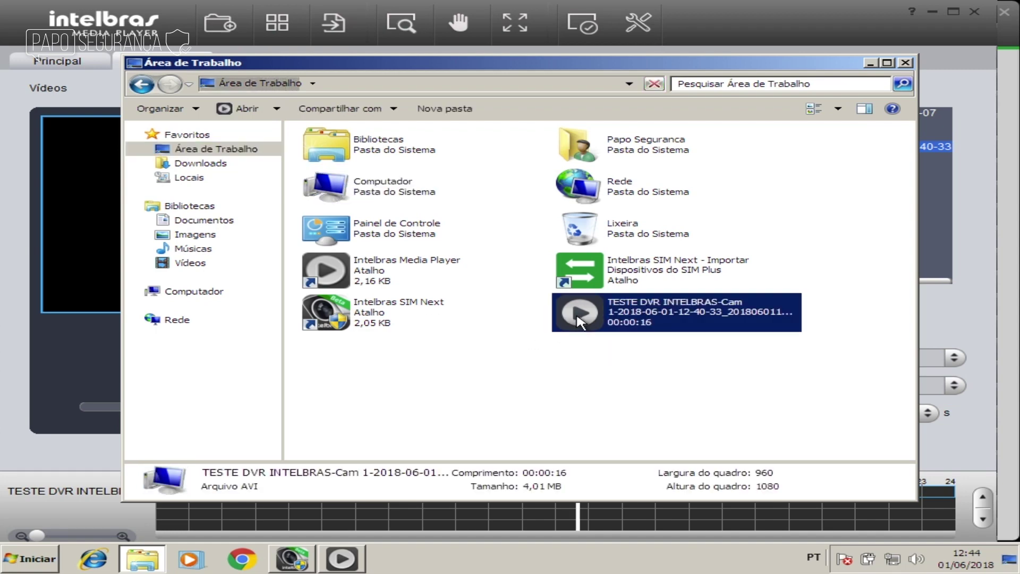
right_click(579, 320)
mouse_move(616, 363)
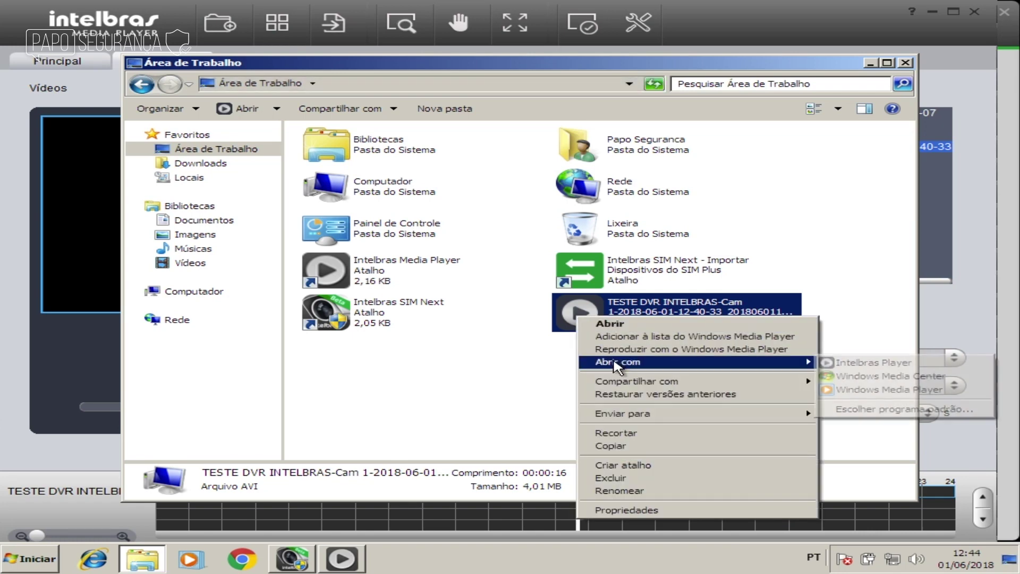
left_click(871, 389)
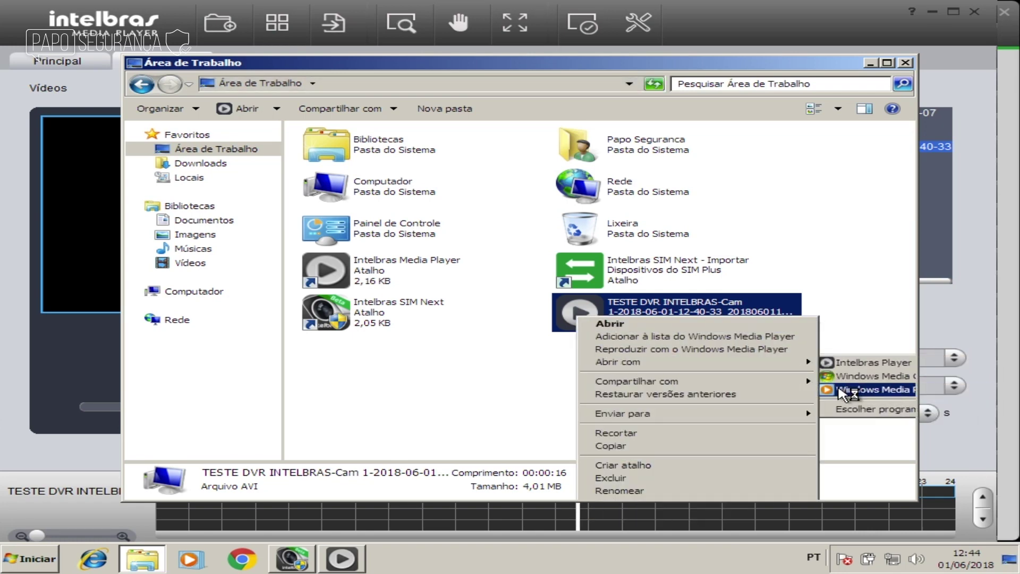